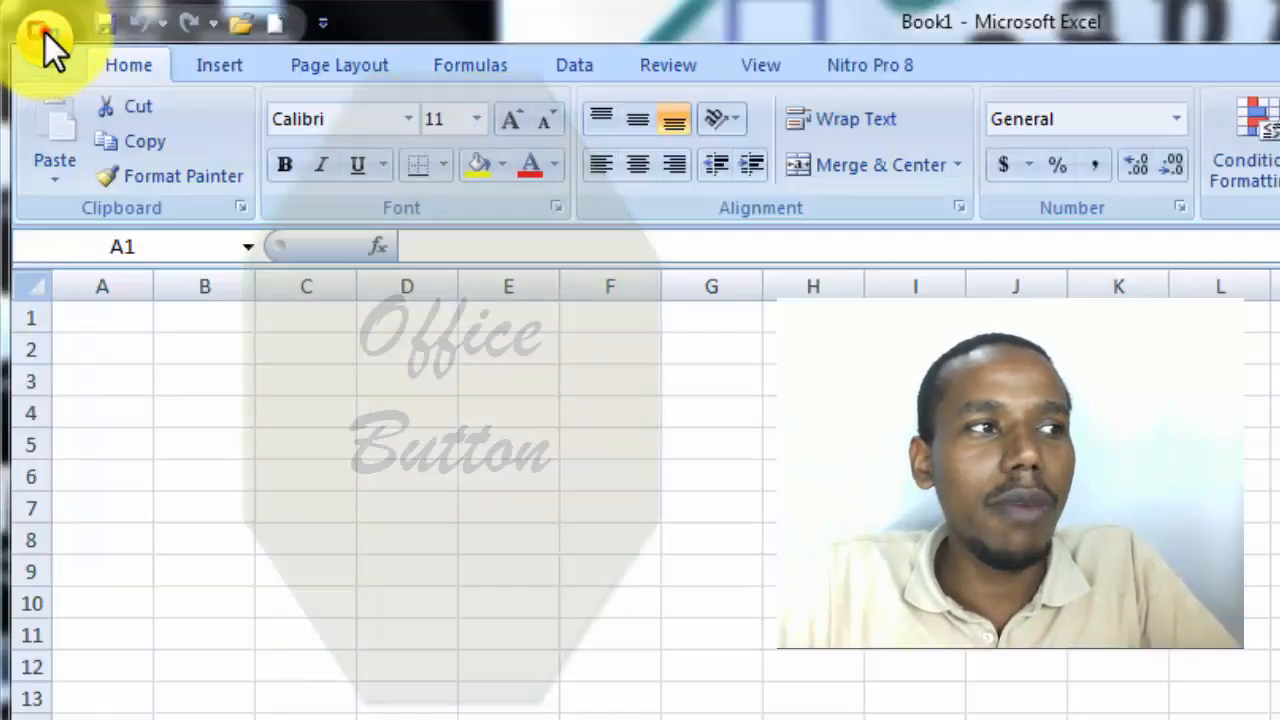
- Open the New Workbook dialog to view its template options, and close it without creating a workbook
{"action": "left_click", "coordinate": [24, 32]}
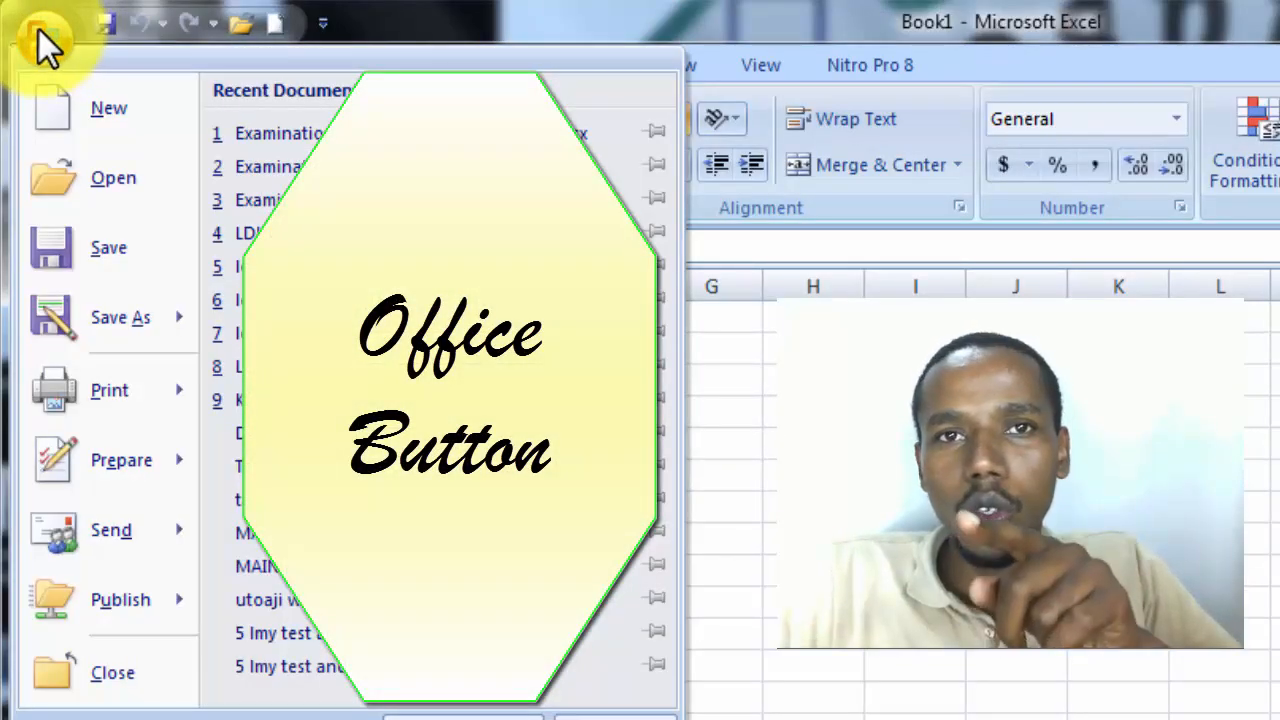
{"action": "left_click", "coordinate": [83, 101]}
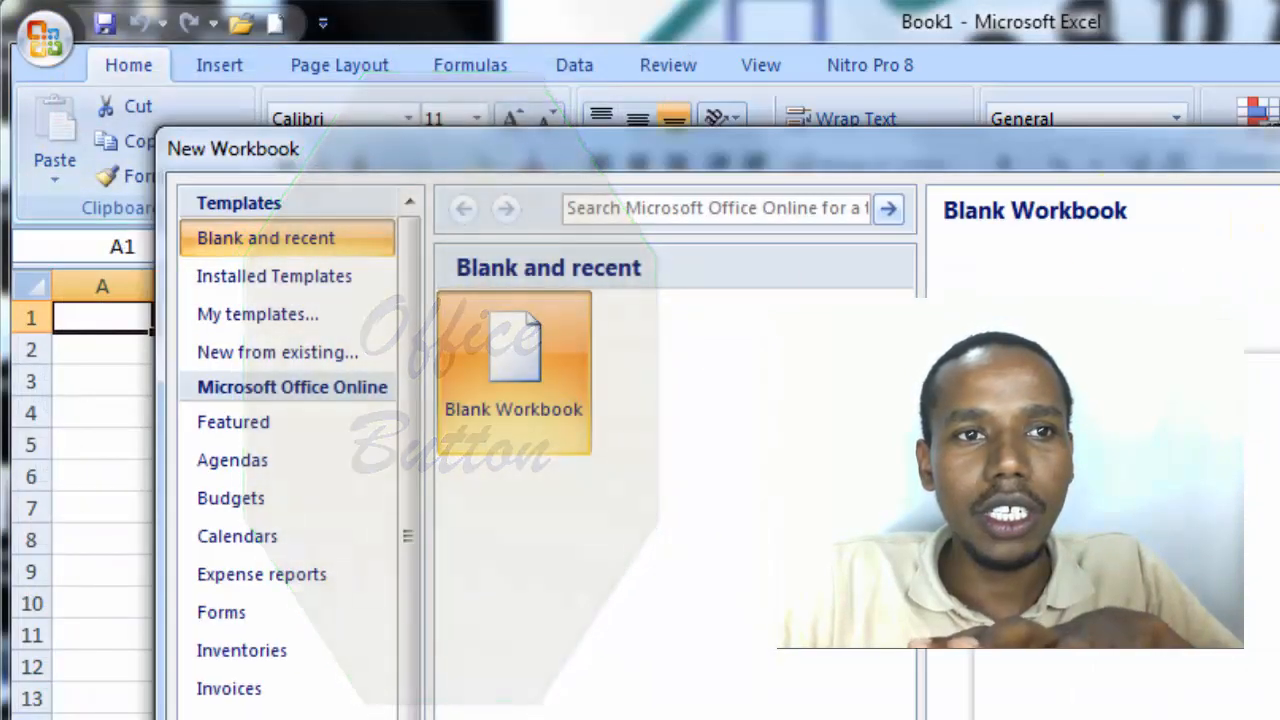
{"action": "left_click", "coordinate": [1279, 150]}
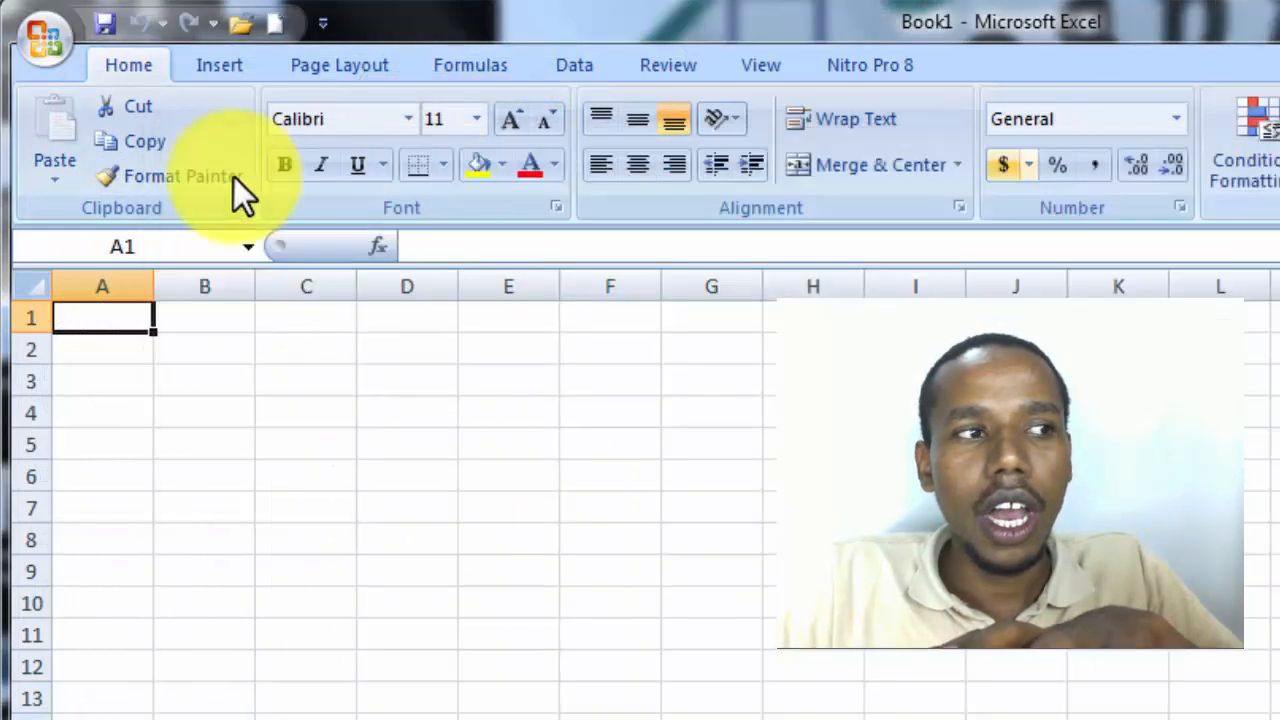
- Review the file commands and the submenu options for Save As, Print, Prepare and Send
{"action": "left_click", "coordinate": [53, 40]}
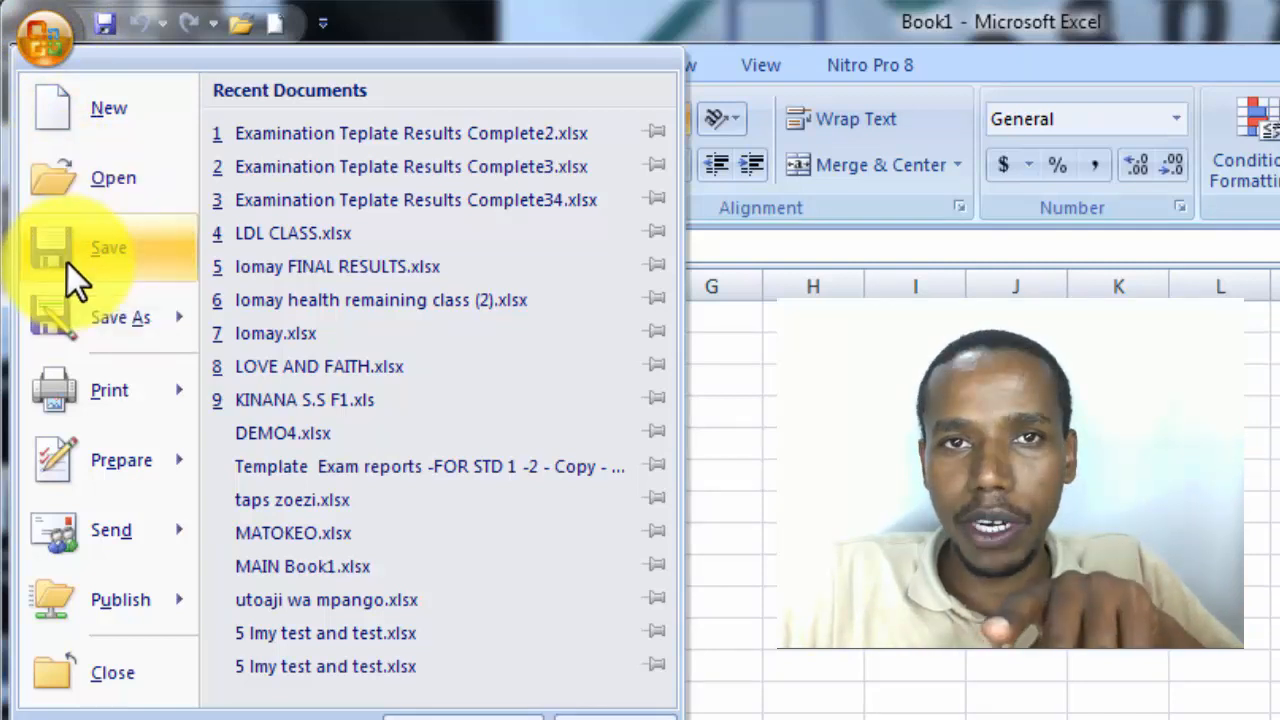
{"action": "mouse_move", "coordinate": [72, 334]}
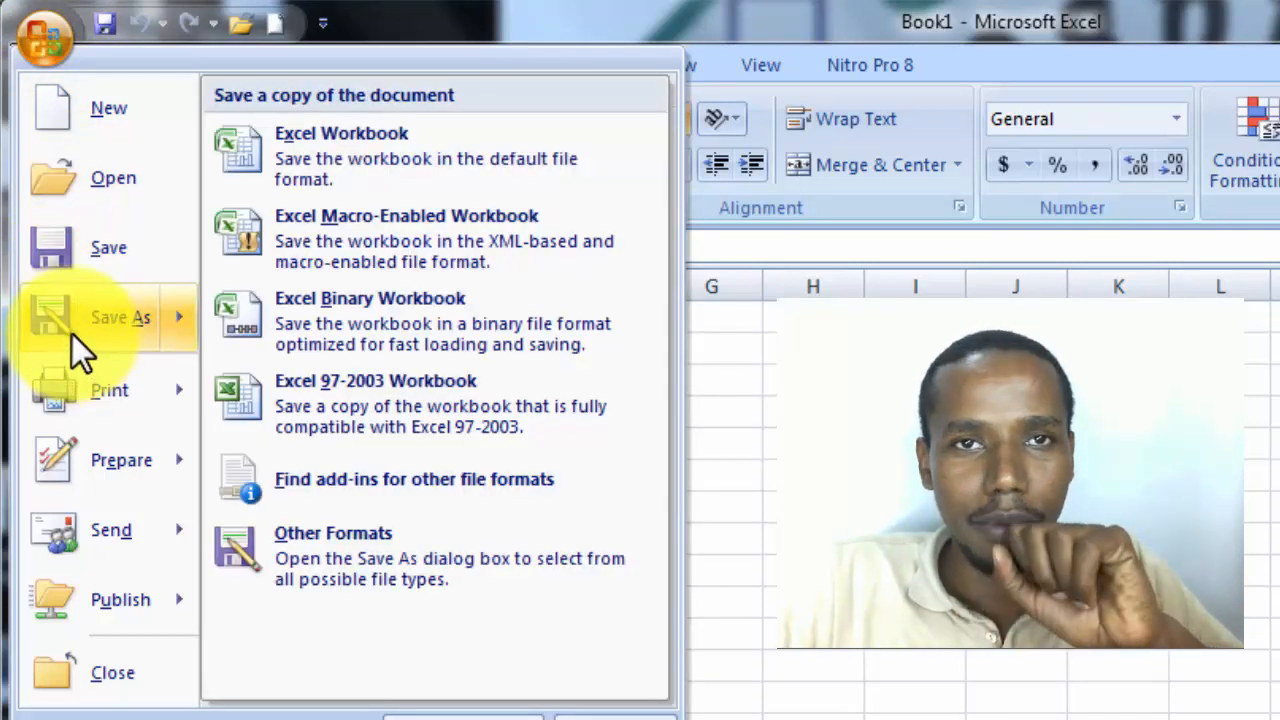
{"action": "mouse_move", "coordinate": [101, 406]}
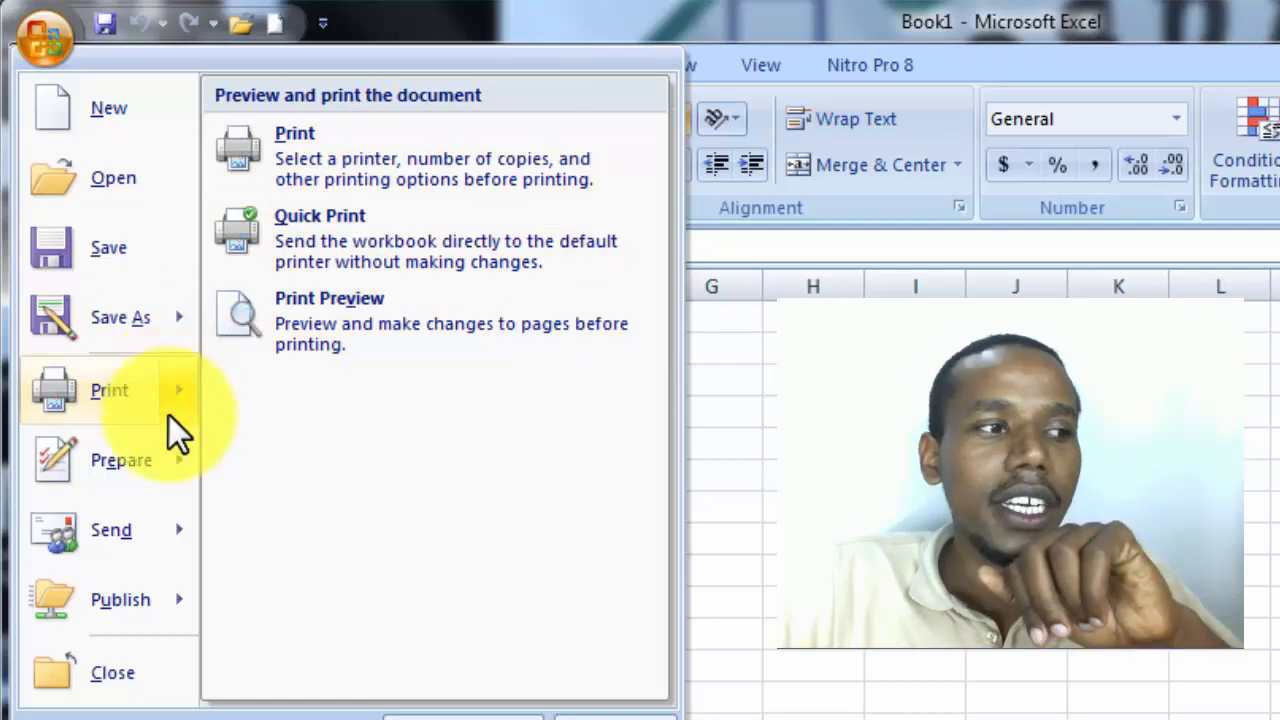
{"action": "mouse_move", "coordinate": [161, 460]}
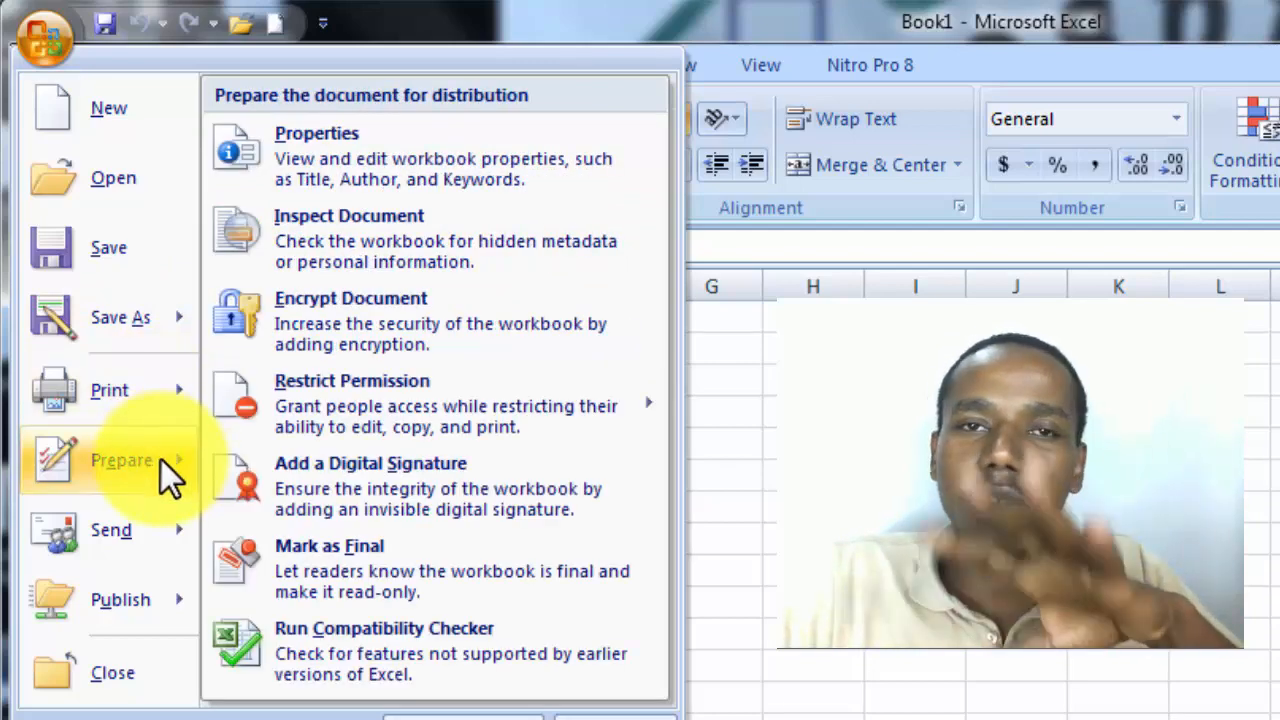
{"action": "mouse_move", "coordinate": [172, 534]}
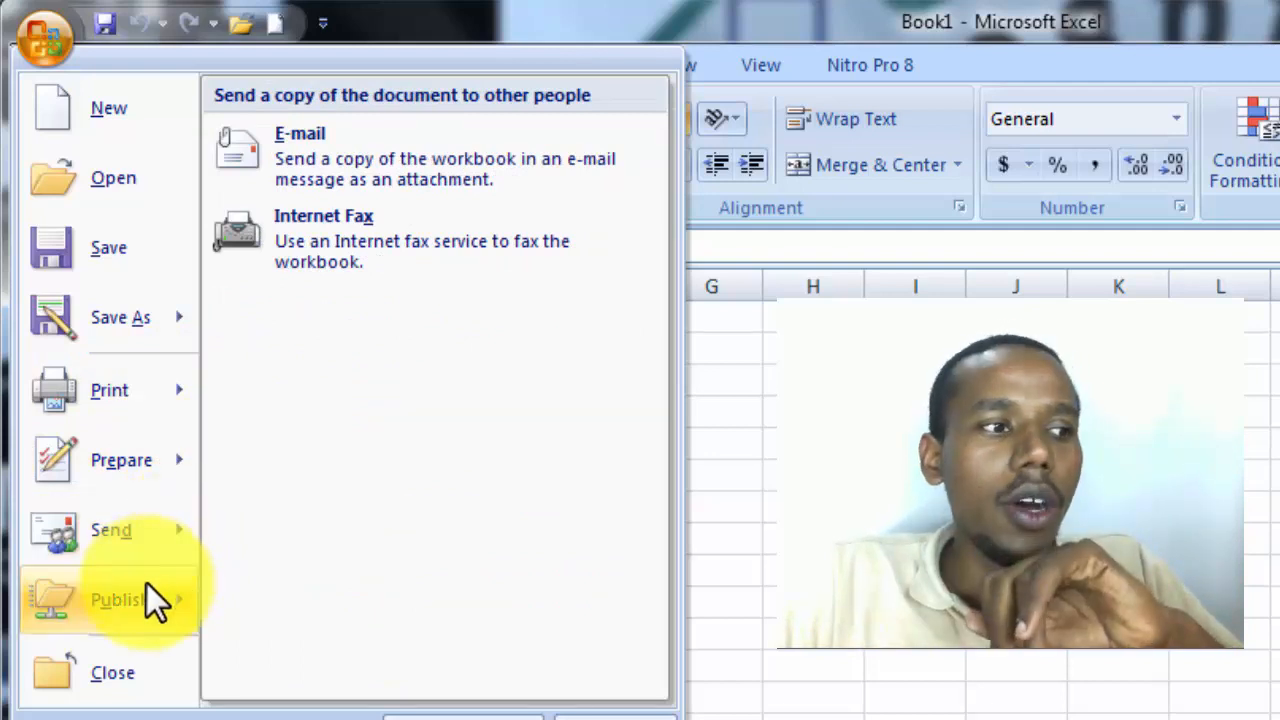
{"action": "mouse_move", "coordinate": [147, 587]}
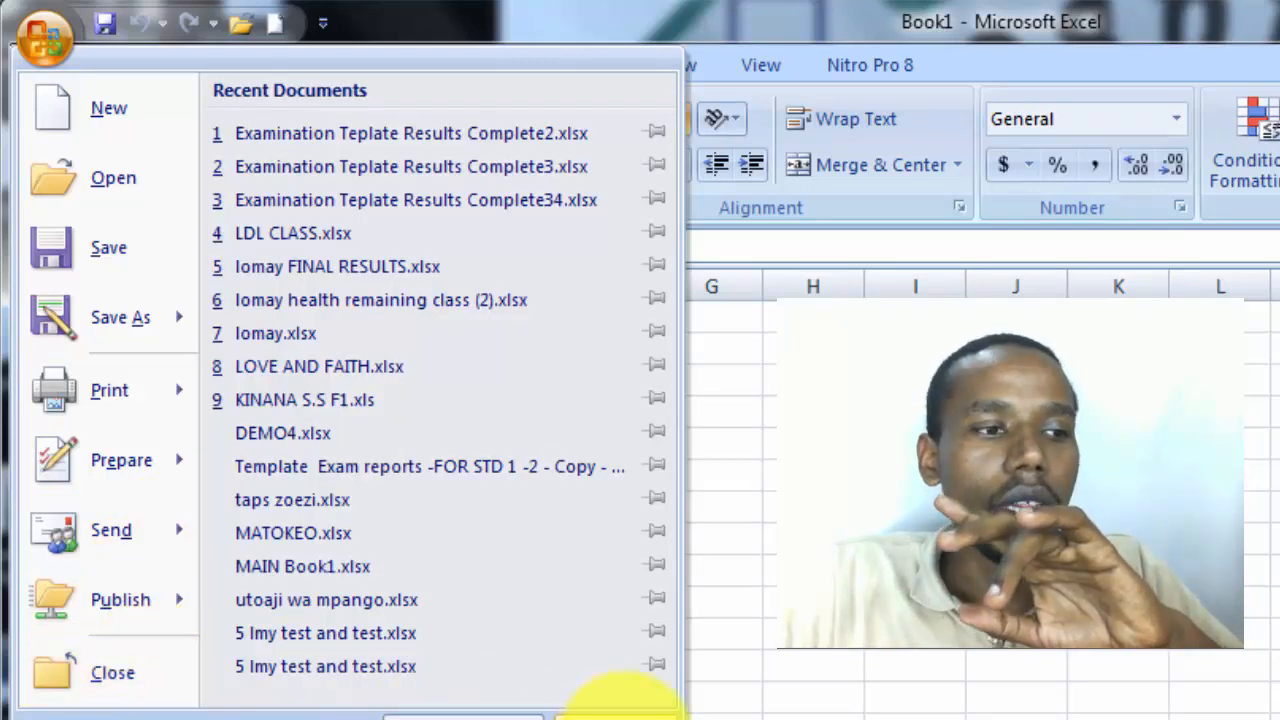
{"action": "left_click", "coordinate": [737, 640]}
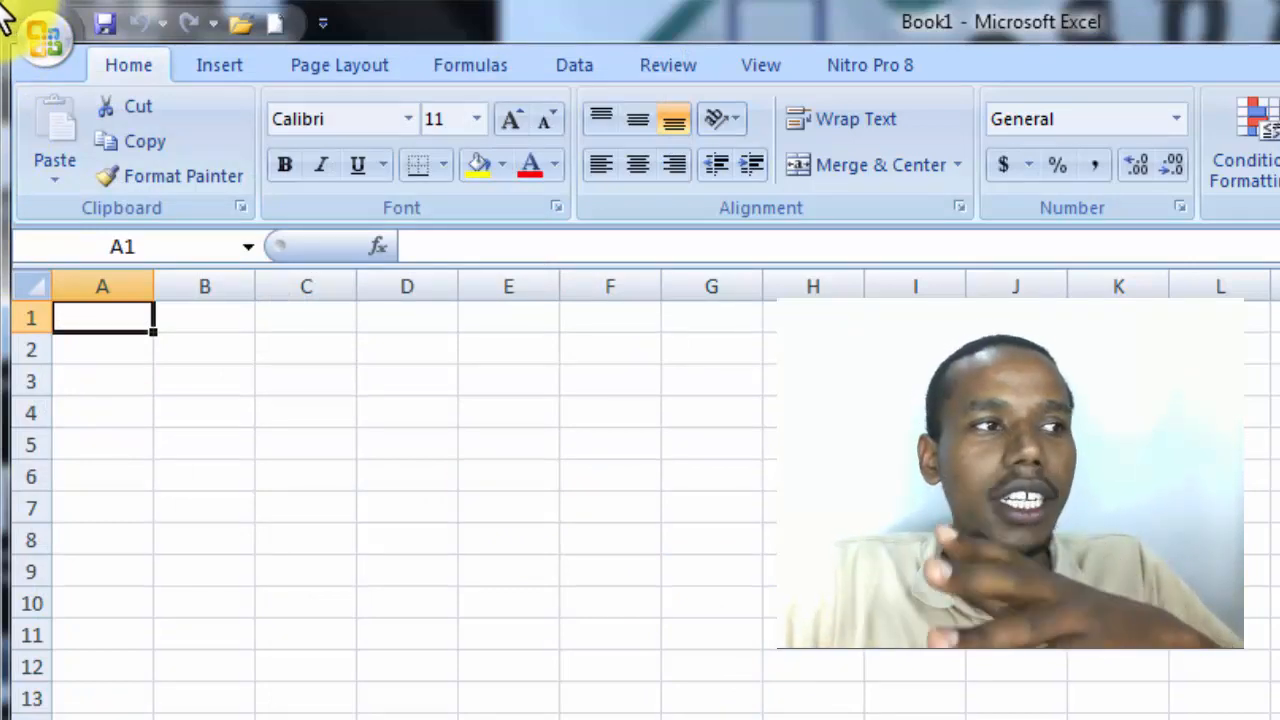
{"action": "left_click", "coordinate": [40, 42]}
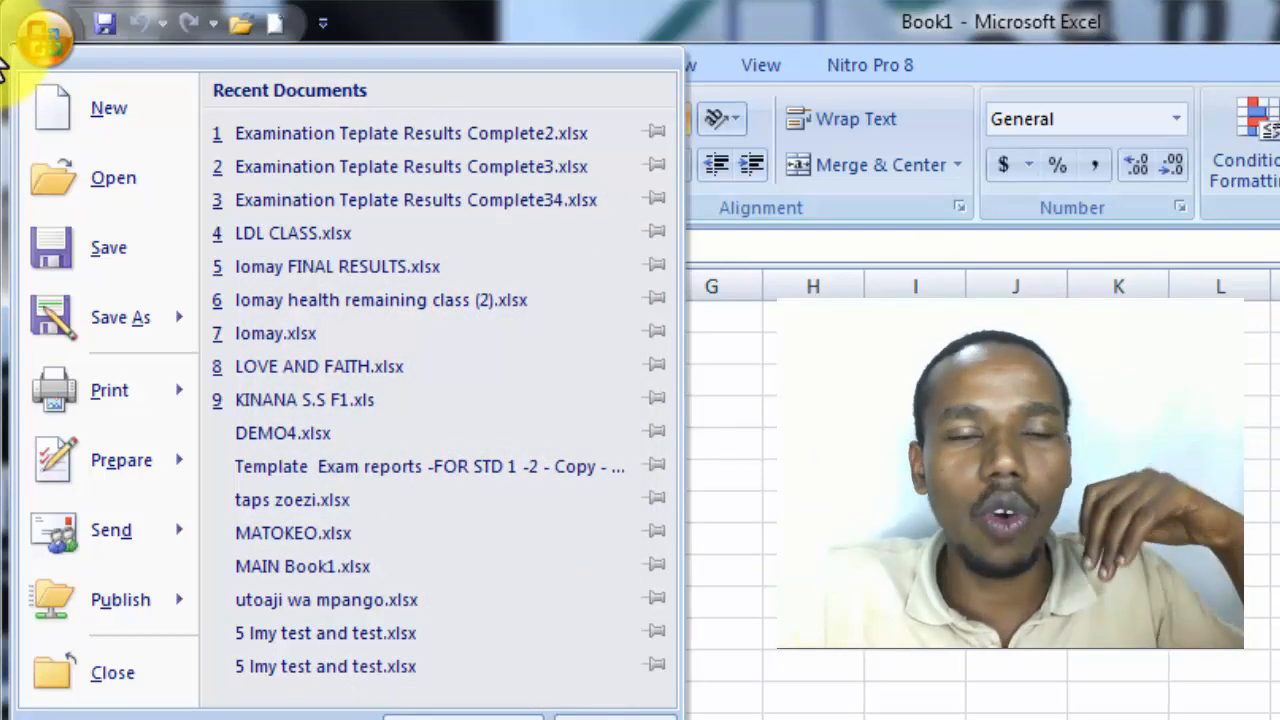
{"action": "left_click", "coordinate": [740, 425]}
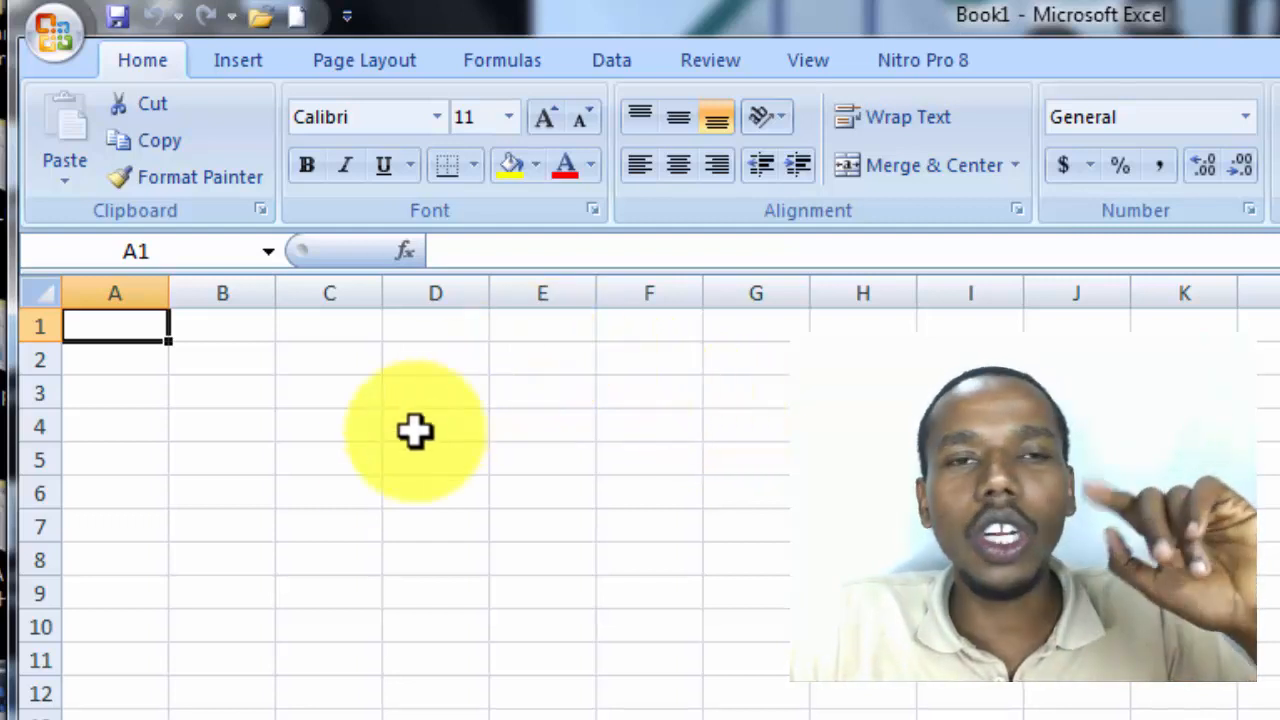
- Fill the whole of column C with yellow
{"action": "left_click", "coordinate": [323, 290]}
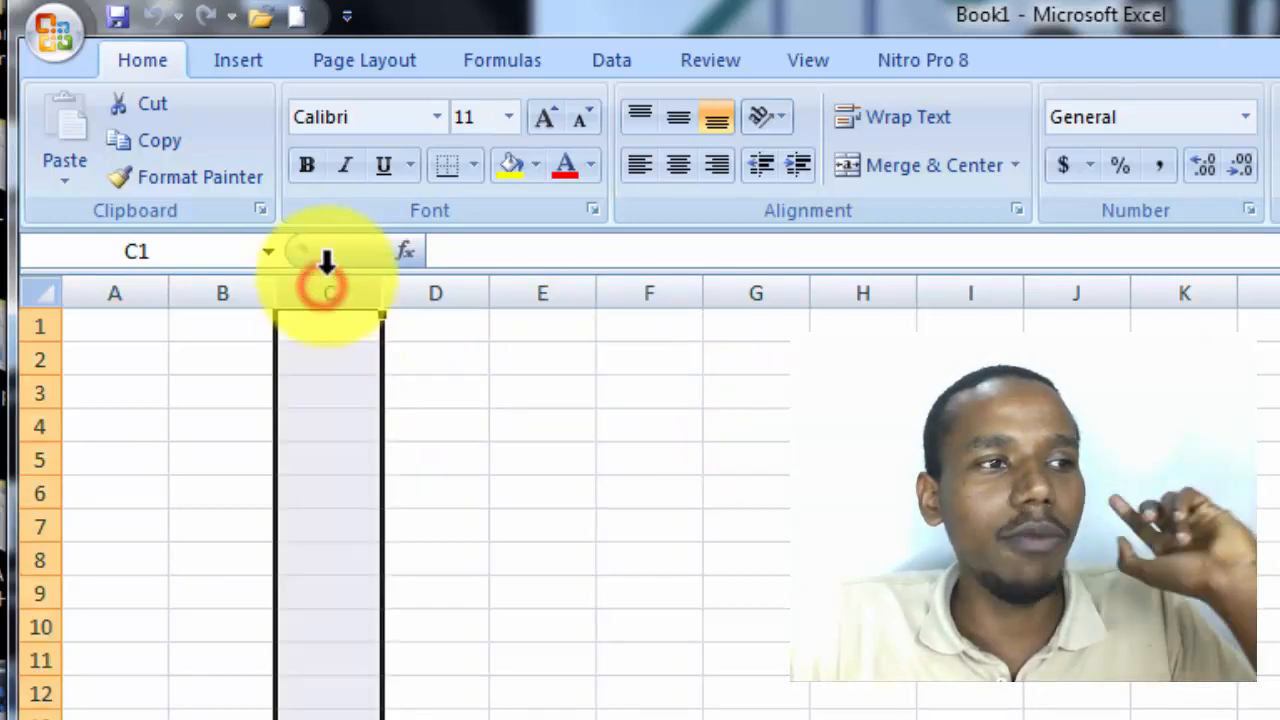
{"action": "left_click", "coordinate": [511, 158]}
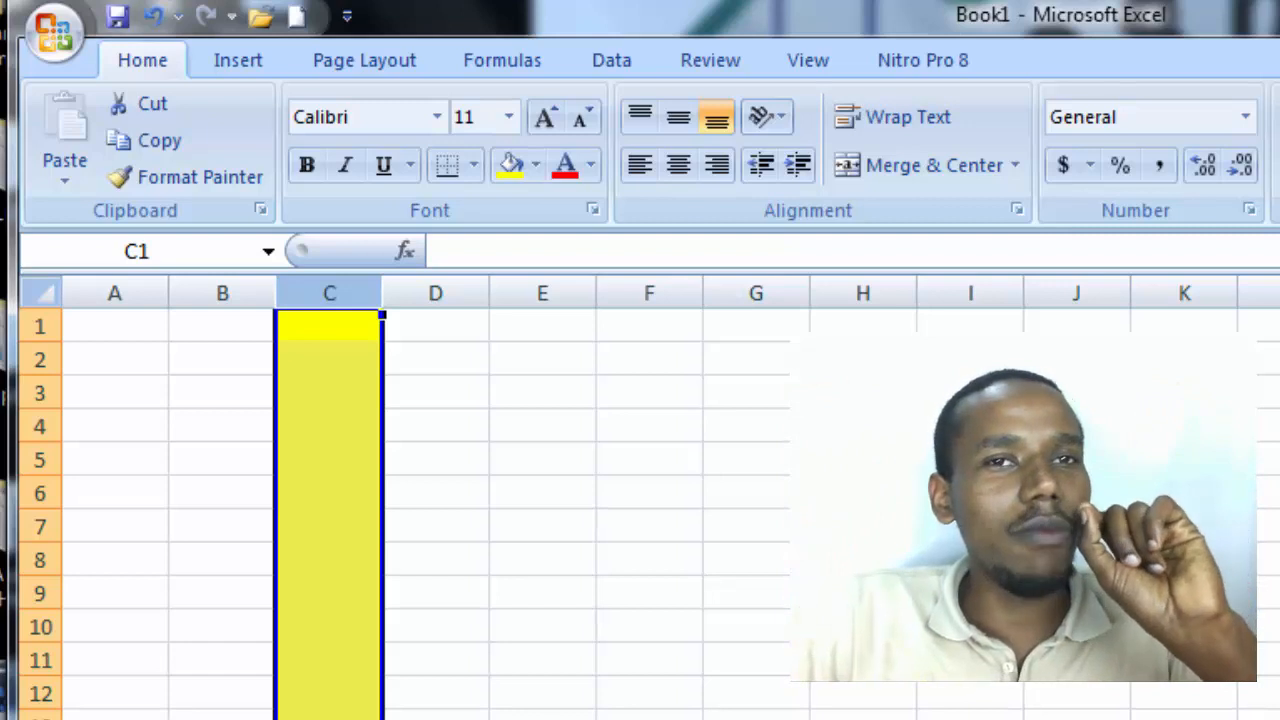
- Select columns A, B, C, D and E one after another to show how columns are lettered
{"action": "left_click", "coordinate": [100, 292]}
{"action": "left_click", "coordinate": [206, 292]}
{"action": "left_click", "coordinate": [358, 292]}
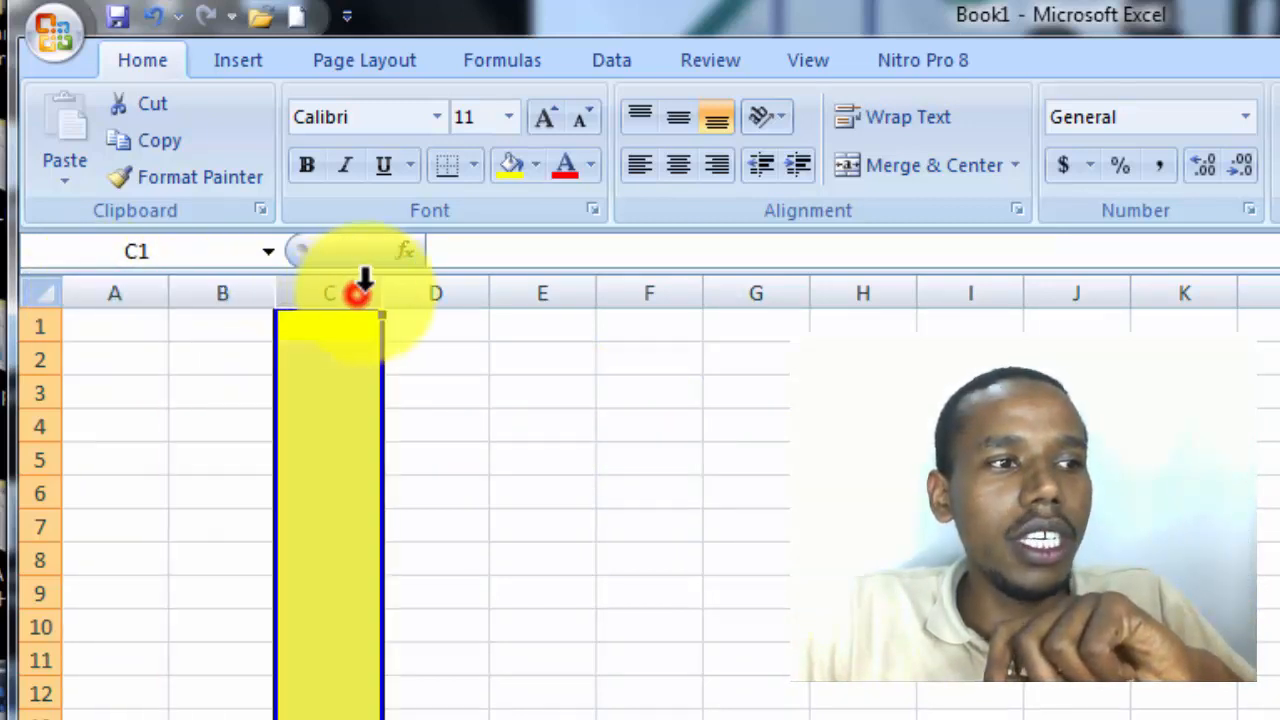
{"action": "left_click", "coordinate": [440, 292]}
{"action": "left_click", "coordinate": [565, 293]}
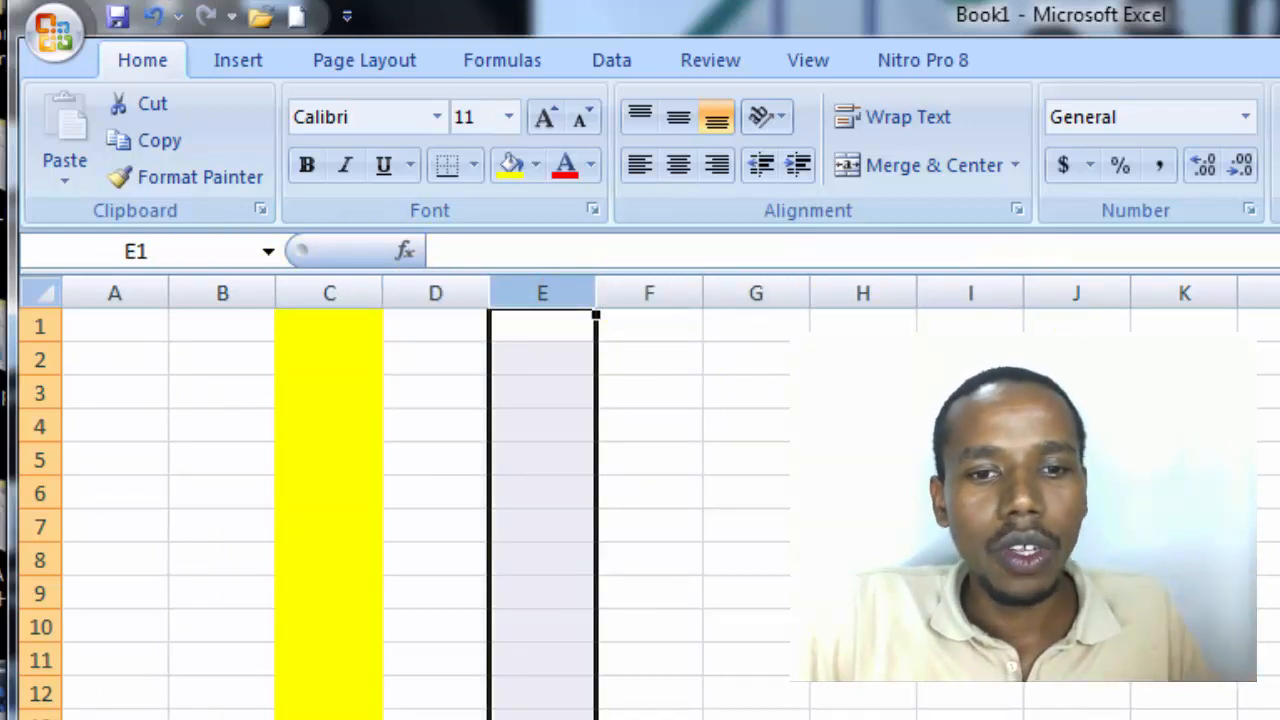
- Enlarge the sheet and move along row 2 from column F past Z to examine the column lettering
{"action": "scroll", "coordinate": [649, 497], "scroll_direction": "up", "scroll_amount": 7}
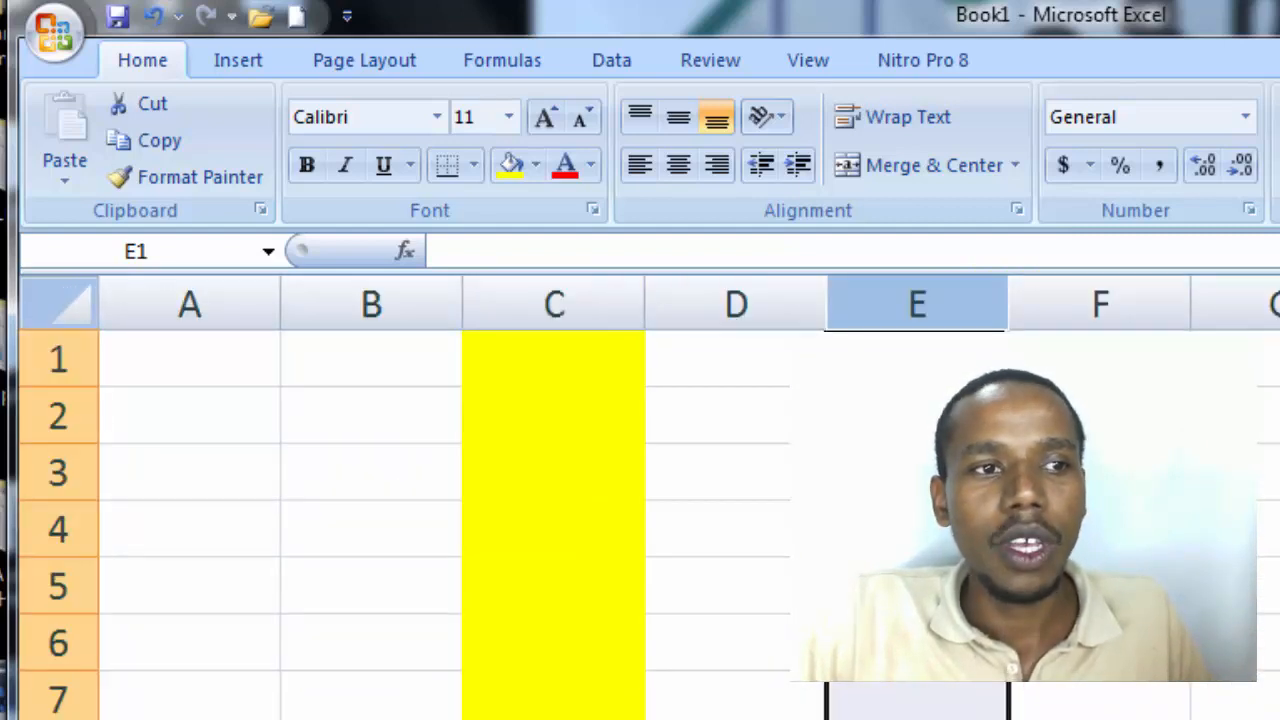
{"action": "left_click", "coordinate": [1100, 416]}
{"action": "key", "text": "Right"}
{"action": "key", "text": "Right"}
{"action": "key", "text": "Right"}
{"action": "key", "text": "Right"}
{"action": "key", "text": "Right"}
{"action": "key", "text": "Right"}
{"action": "key", "text": "Right"}
{"action": "key", "text": "Right"}
{"action": "key", "text": "Right"}
{"action": "key", "text": "Right"}
{"action": "key", "text": "Right"}
{"action": "key", "text": "Right"}
{"action": "key", "text": "Right"}
{"action": "key", "text": "Right"}
{"action": "key", "text": "Right"}
{"action": "key", "text": "Right"}
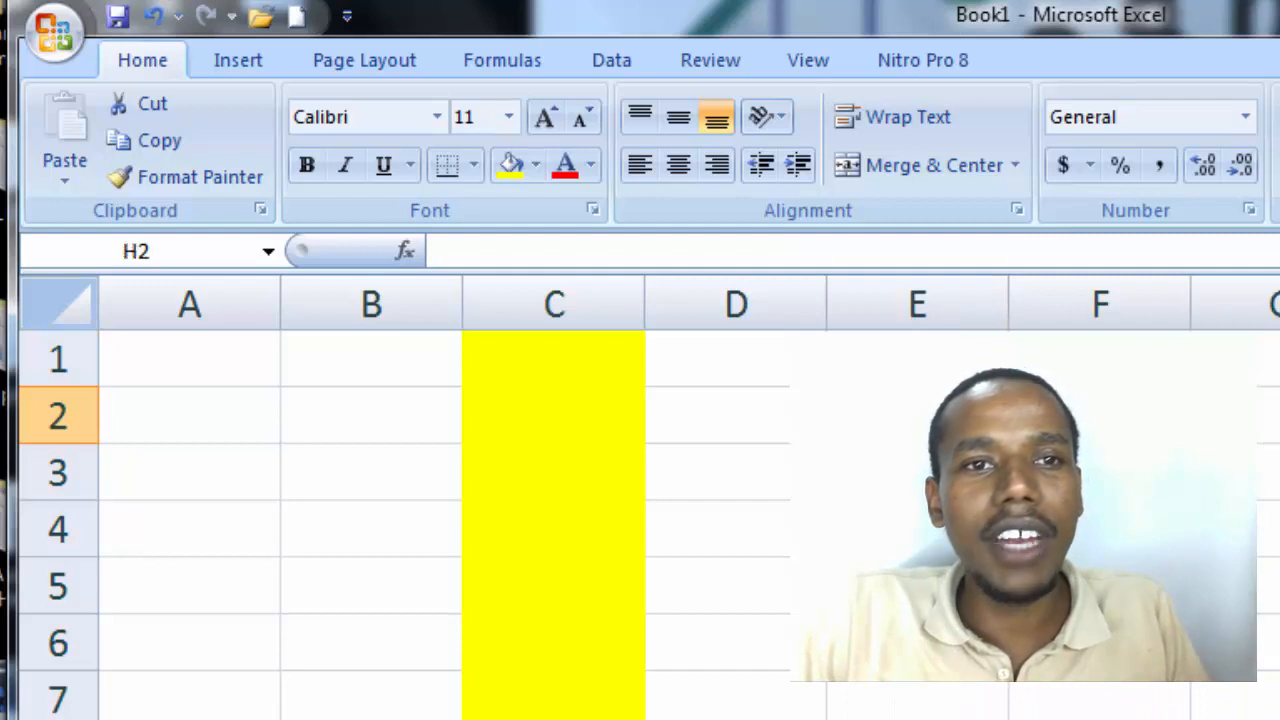
{"action": "key", "text": "Right"}
{"action": "key", "text": "Right"}
{"action": "key", "text": "Right"}
{"action": "key", "text": "Right"}
{"action": "key", "text": "Right"}
{"action": "key", "text": "Right"}
{"action": "key", "text": "Right"}
{"action": "key", "text": "Right"}
{"action": "key", "text": "Right"}
{"action": "key", "text": "Right"}
{"action": "key", "text": "Right"}
{"action": "key", "text": "Right"}
{"action": "key", "text": "Right"}
{"action": "key", "text": "Right"}
{"action": "key", "text": "Right"}
{"action": "key", "text": "Right"}
{"action": "key", "text": "Right"}
{"action": "key", "text": "Right"}
{"action": "key", "text": "Right"}
{"action": "key", "text": "Right"}
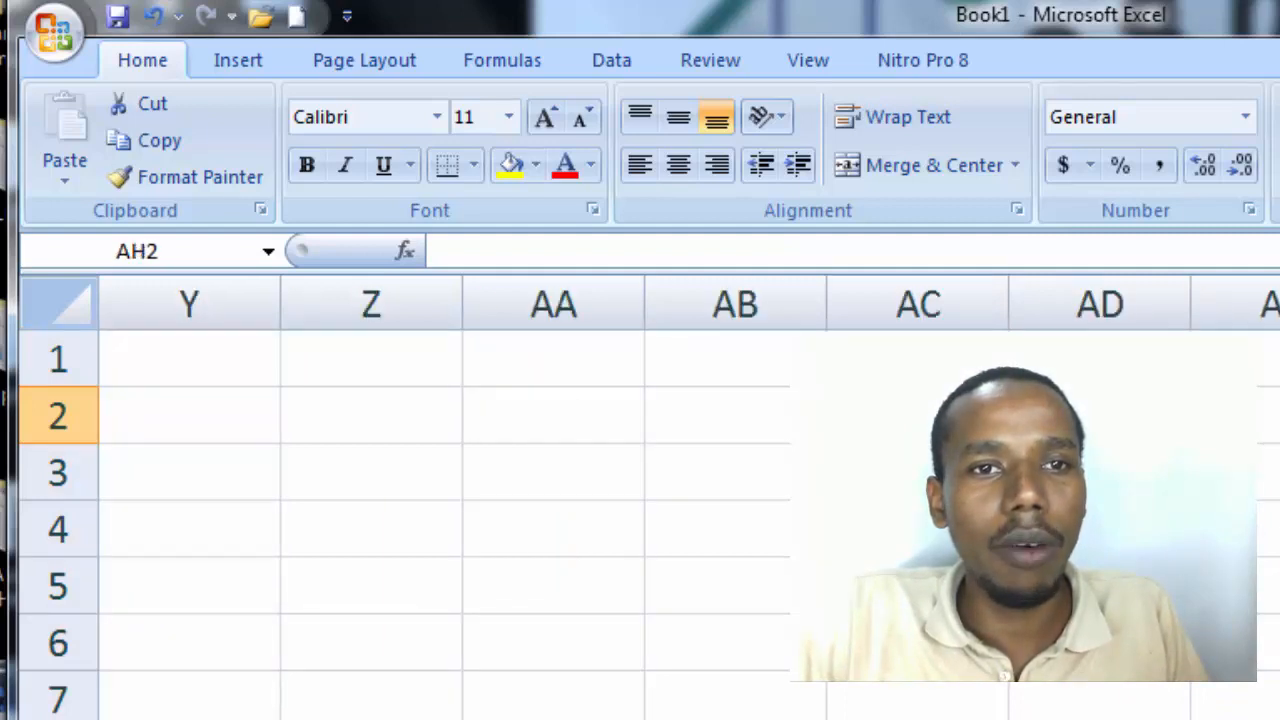
- Move back along row 1 from cell AH1 to column Z, and select cell AA1
{"action": "left_click", "coordinate": [392, 353]}
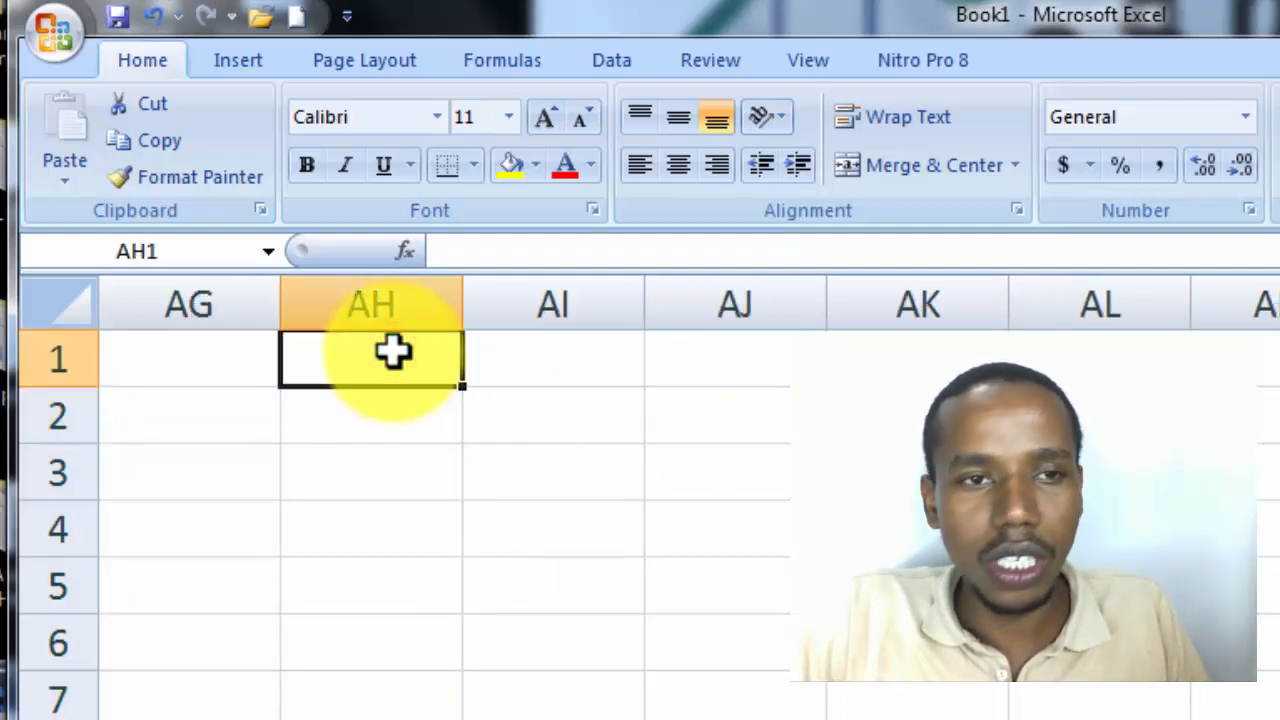
{"action": "key", "text": "Left"}
{"action": "key", "text": "Left"}
{"action": "key", "text": "Left"}
{"action": "key", "text": "Left"}
{"action": "key", "text": "Left"}
{"action": "key", "text": "Left"}
{"action": "key", "text": "Left"}
{"action": "key", "text": "Left"}
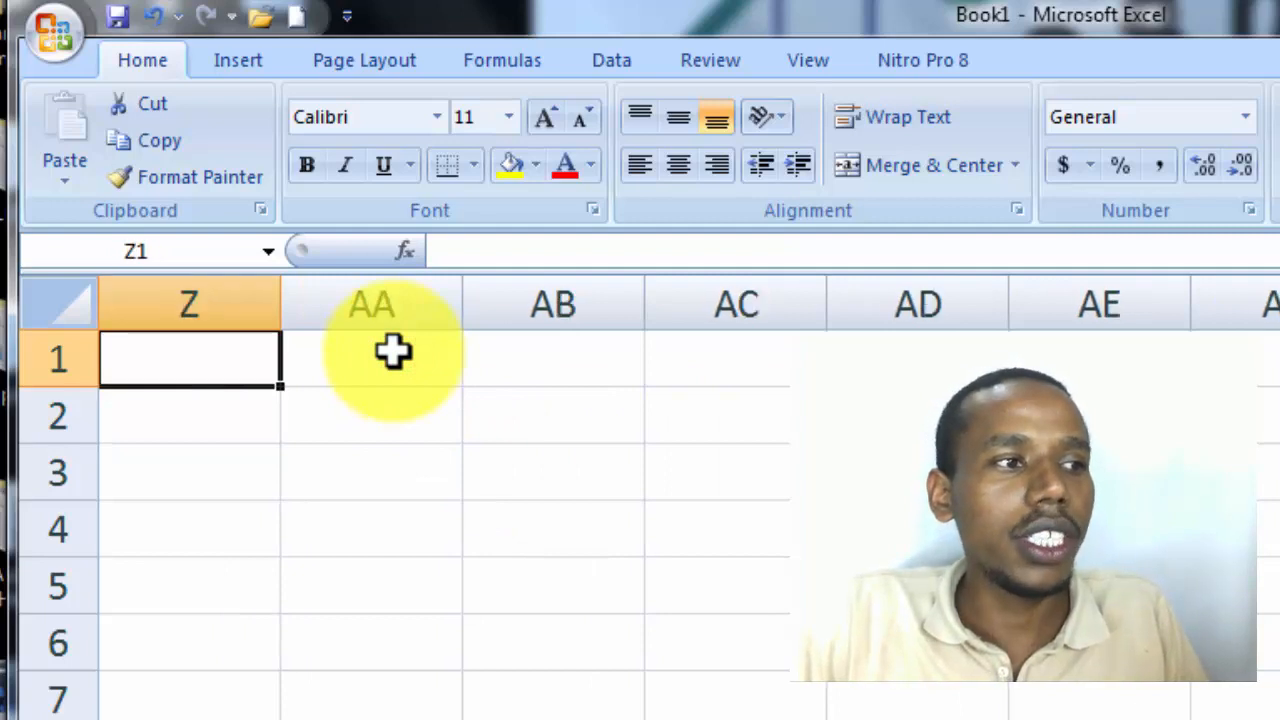
{"action": "key", "text": "Left"}
{"action": "left_click", "coordinate": [563, 343]}
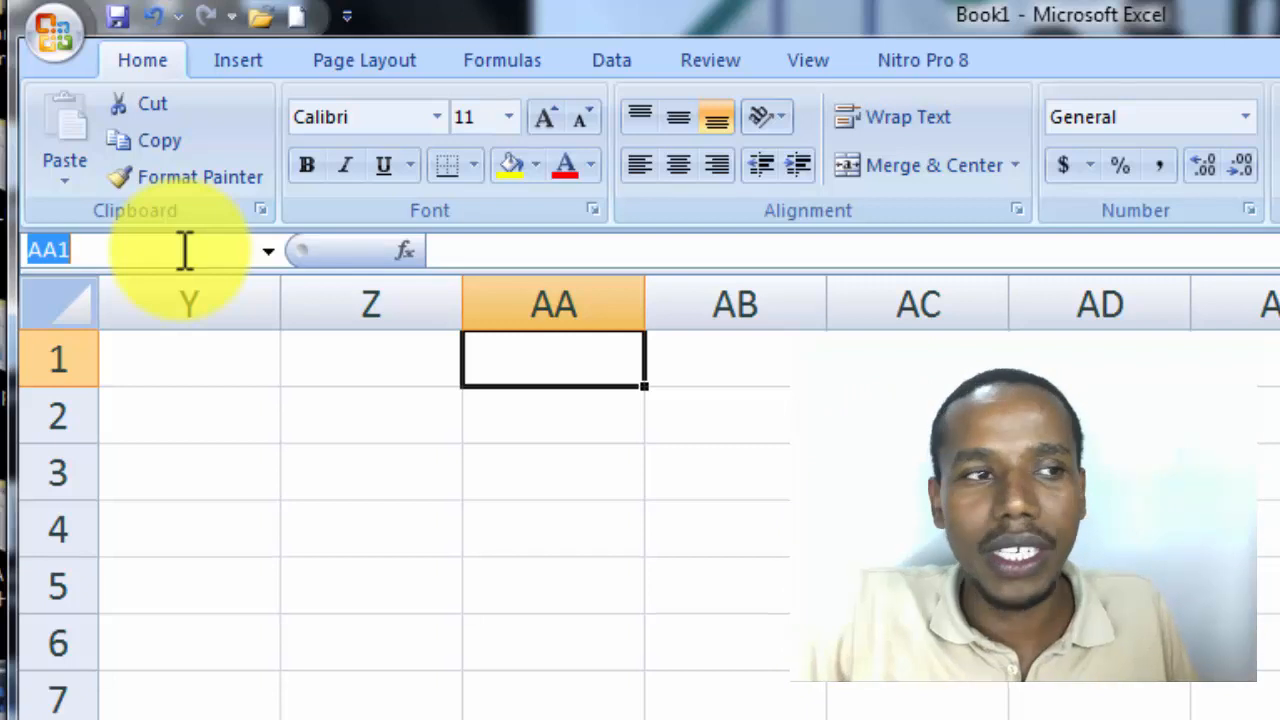
- Select rows 1, 2 and 3 one after another to show how rows are numbered
{"action": "left_click", "coordinate": [22, 356]}
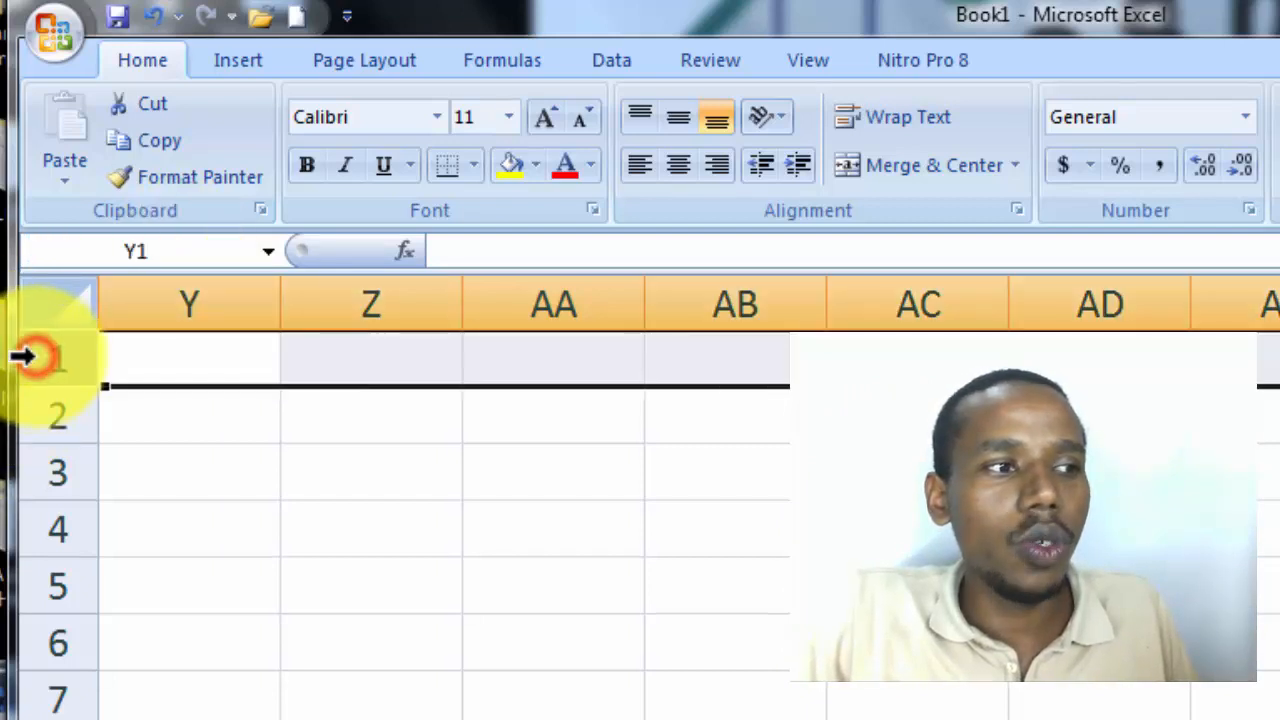
{"action": "left_click", "coordinate": [22, 358]}
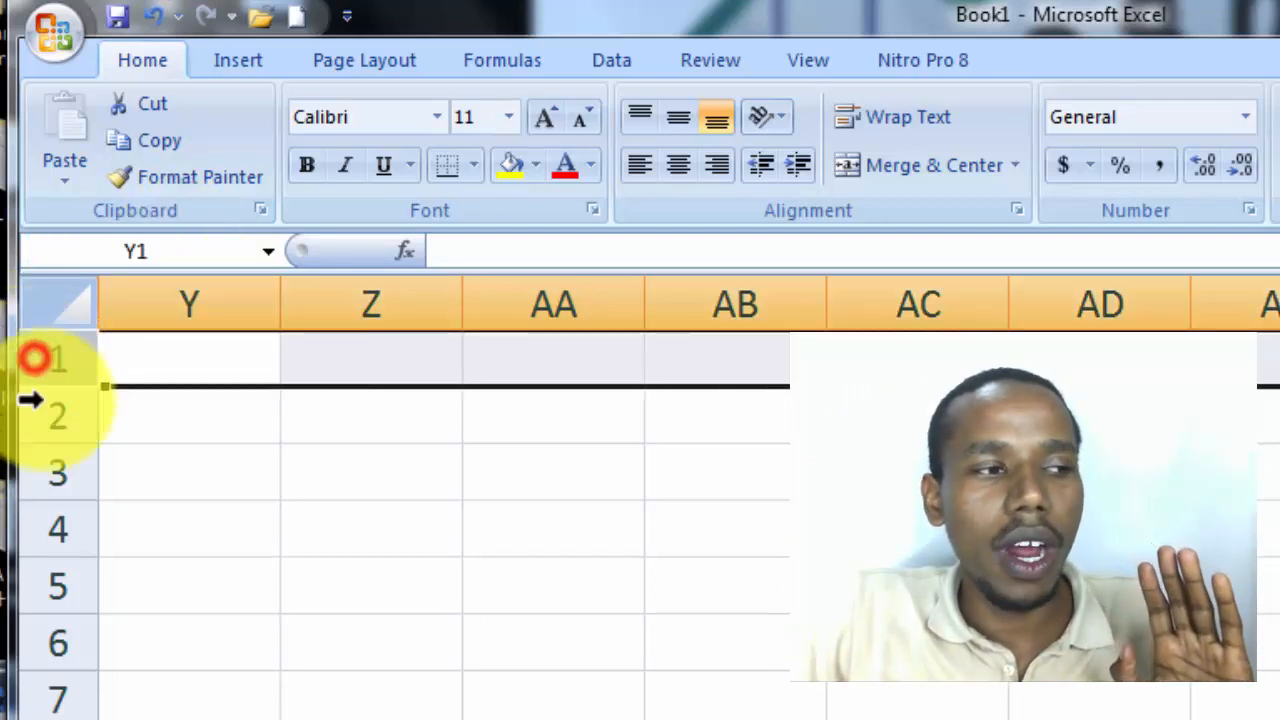
{"action": "left_click", "coordinate": [45, 415]}
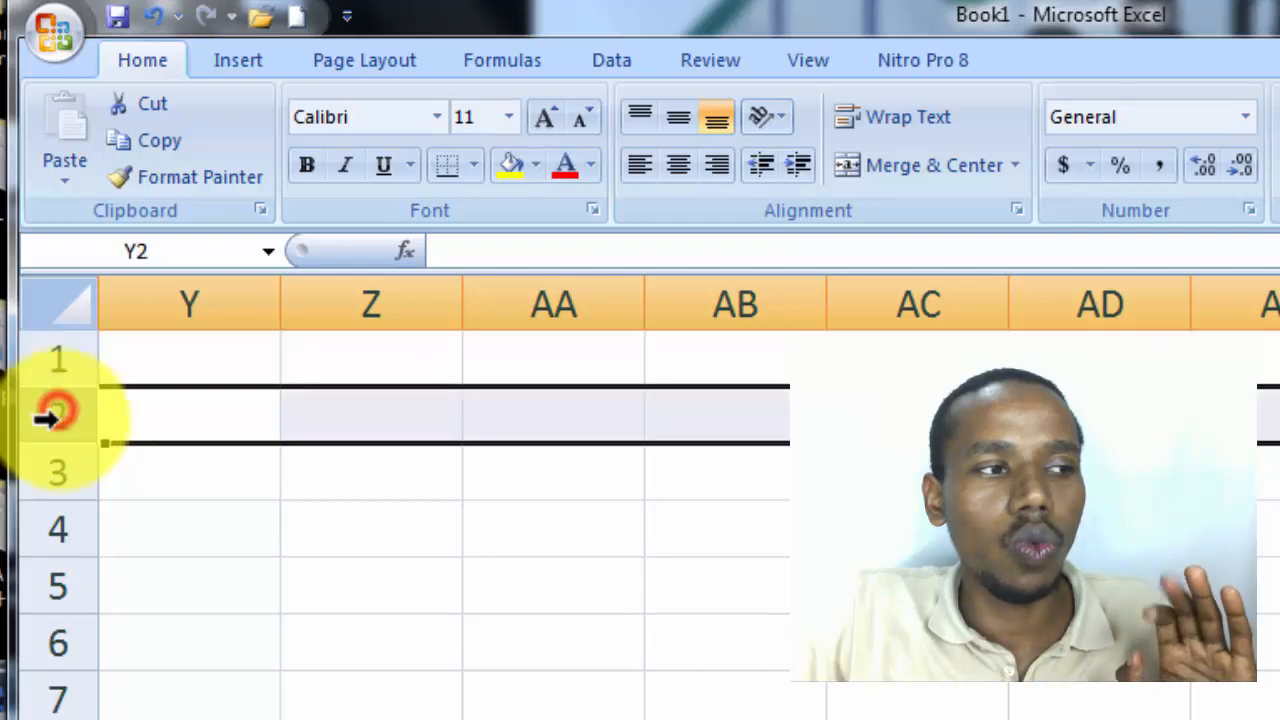
{"action": "left_click", "coordinate": [45, 487]}
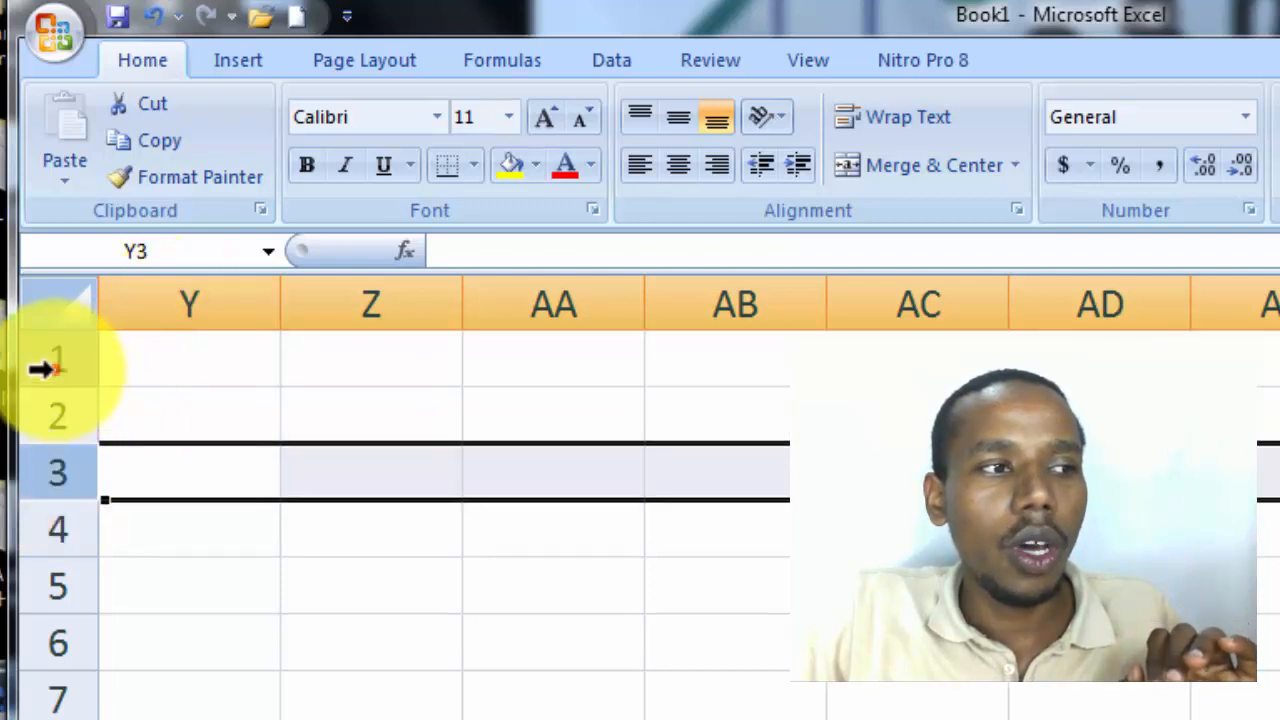
- Fill the whole of row 1 with a dark tan theme color
{"action": "left_click", "coordinate": [42, 363]}
{"action": "left_click", "coordinate": [536, 166]}
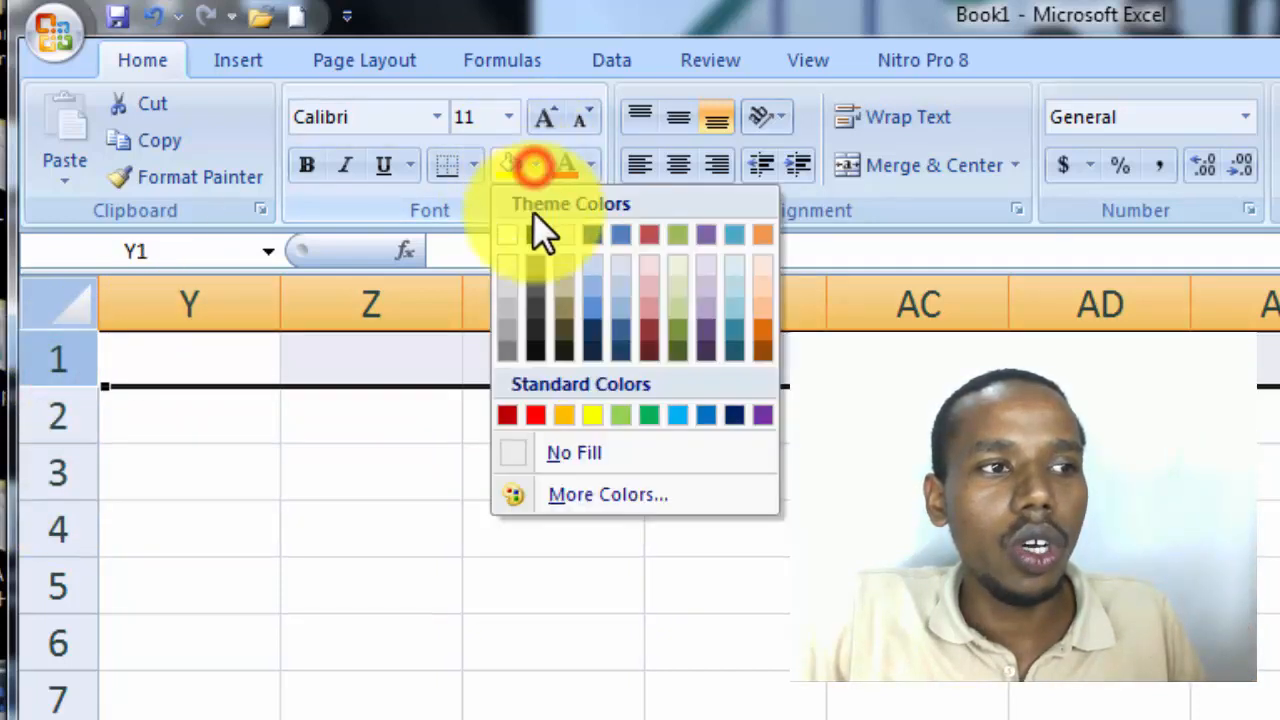
{"action": "left_click", "coordinate": [563, 298]}
{"action": "left_click", "coordinate": [480, 531]}
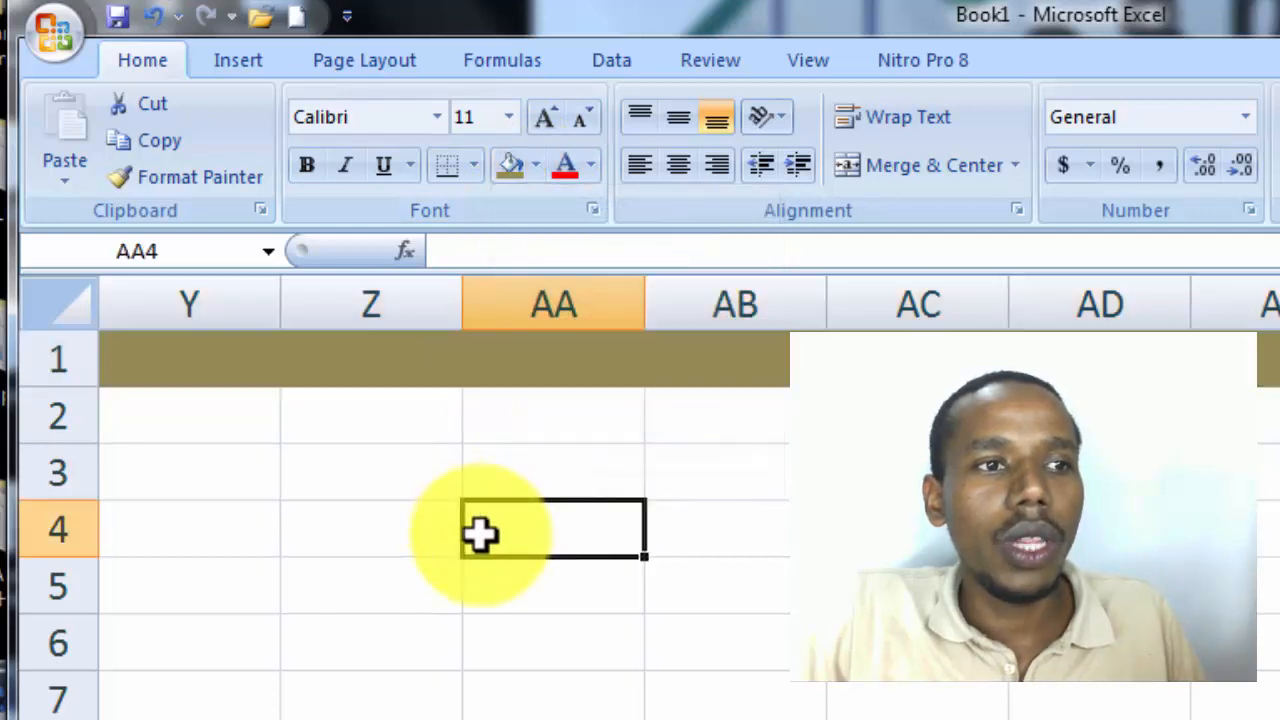
- Fill the whole of row 4 with the same dark tan color as row 1
{"action": "left_click", "coordinate": [51, 524]}
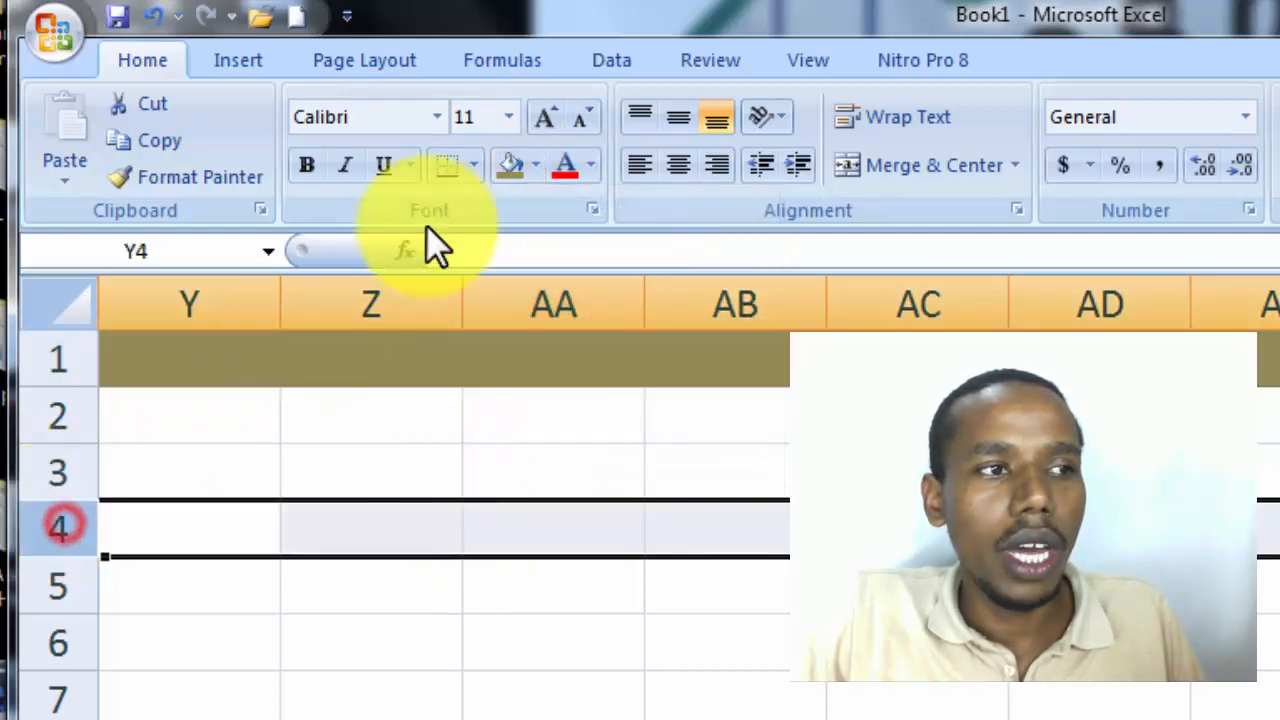
{"action": "left_click", "coordinate": [507, 163]}
{"action": "left_click", "coordinate": [285, 697]}
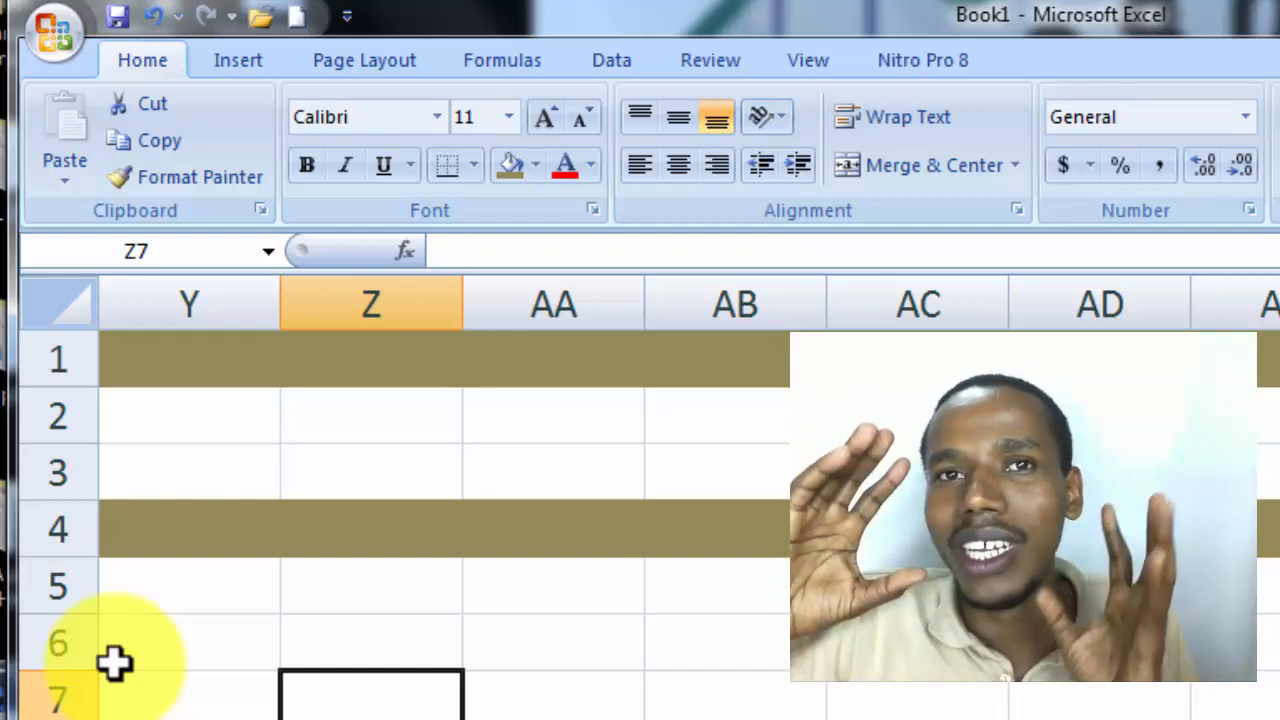
- Select cells AA7, Z7, Y6 and Z6 in turn to examine how cell references are formed
{"action": "left_click", "coordinate": [545, 705]}
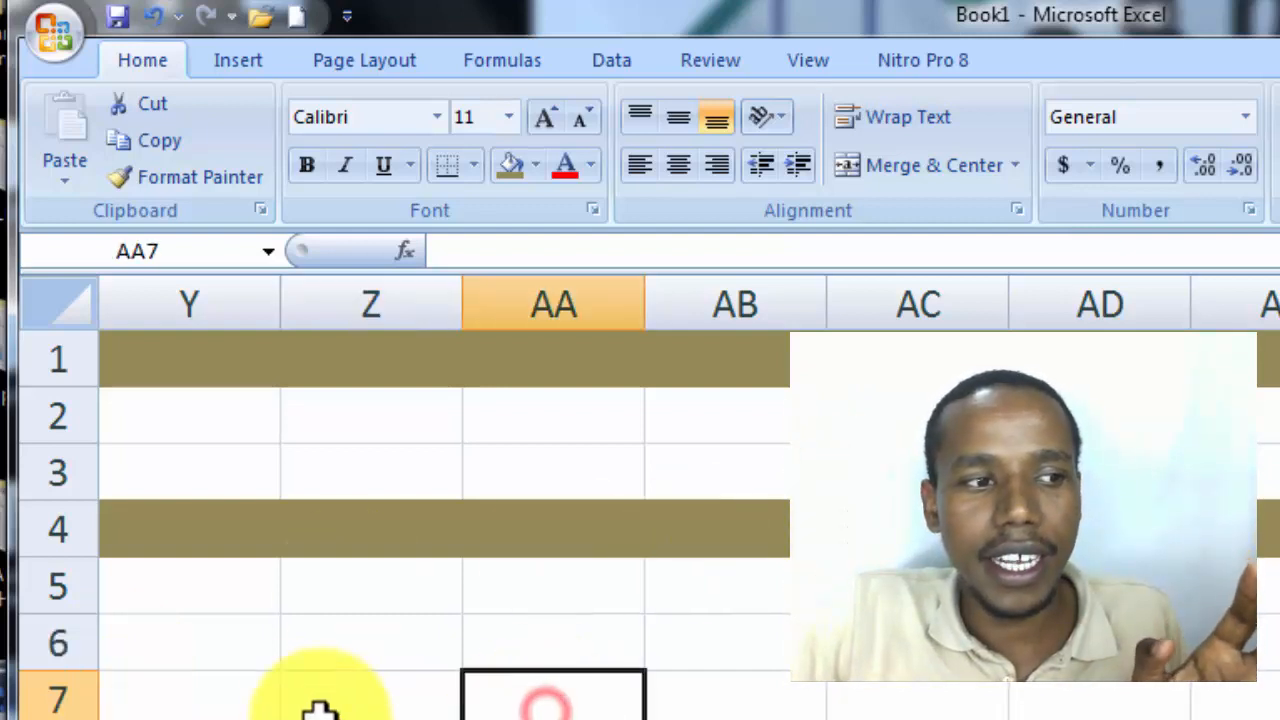
{"action": "left_click", "coordinate": [310, 700]}
{"action": "left_click", "coordinate": [178, 635]}
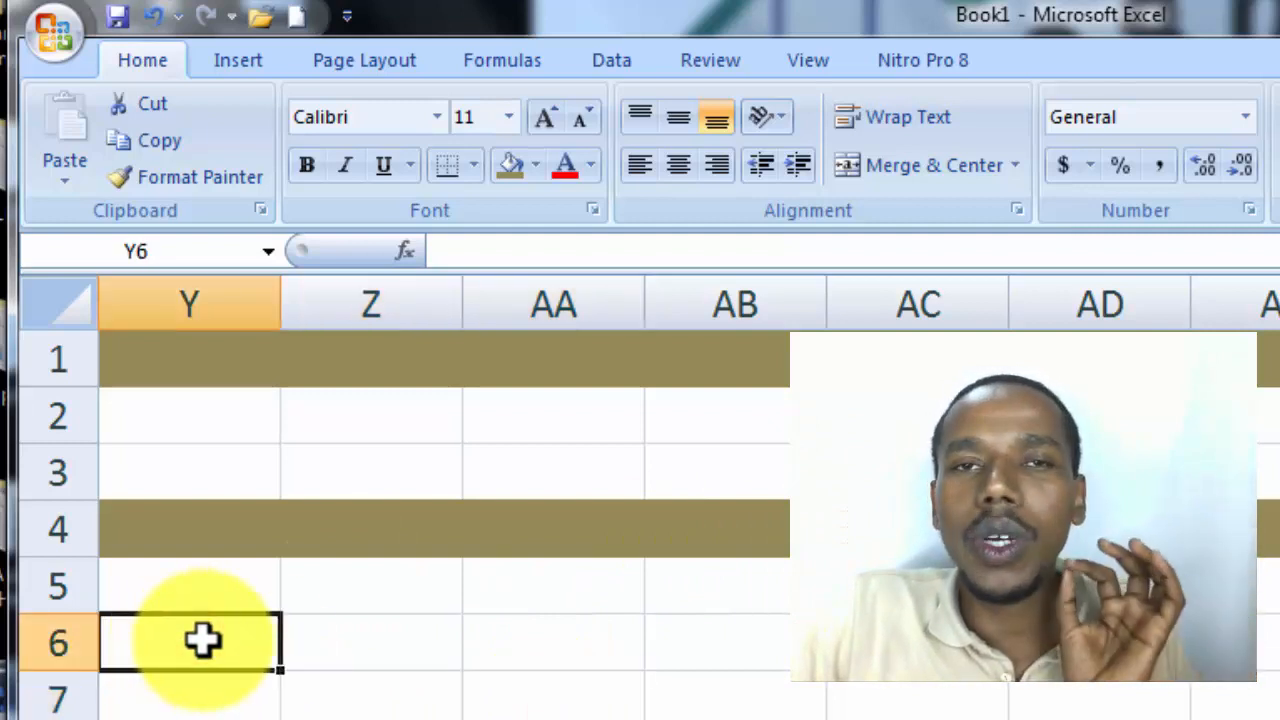
{"action": "left_click", "coordinate": [389, 651]}
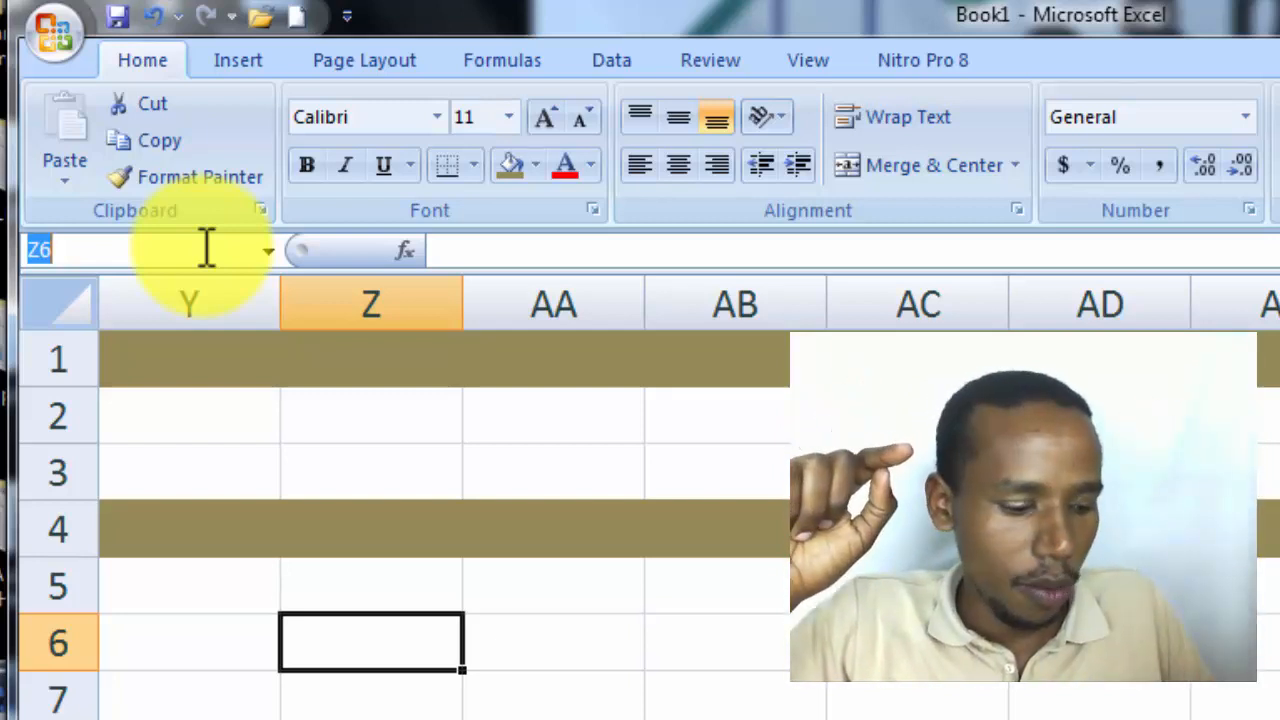
- Enter A1 as the cell reference, and select the entire worksheet
{"action": "type", "text": "a"}
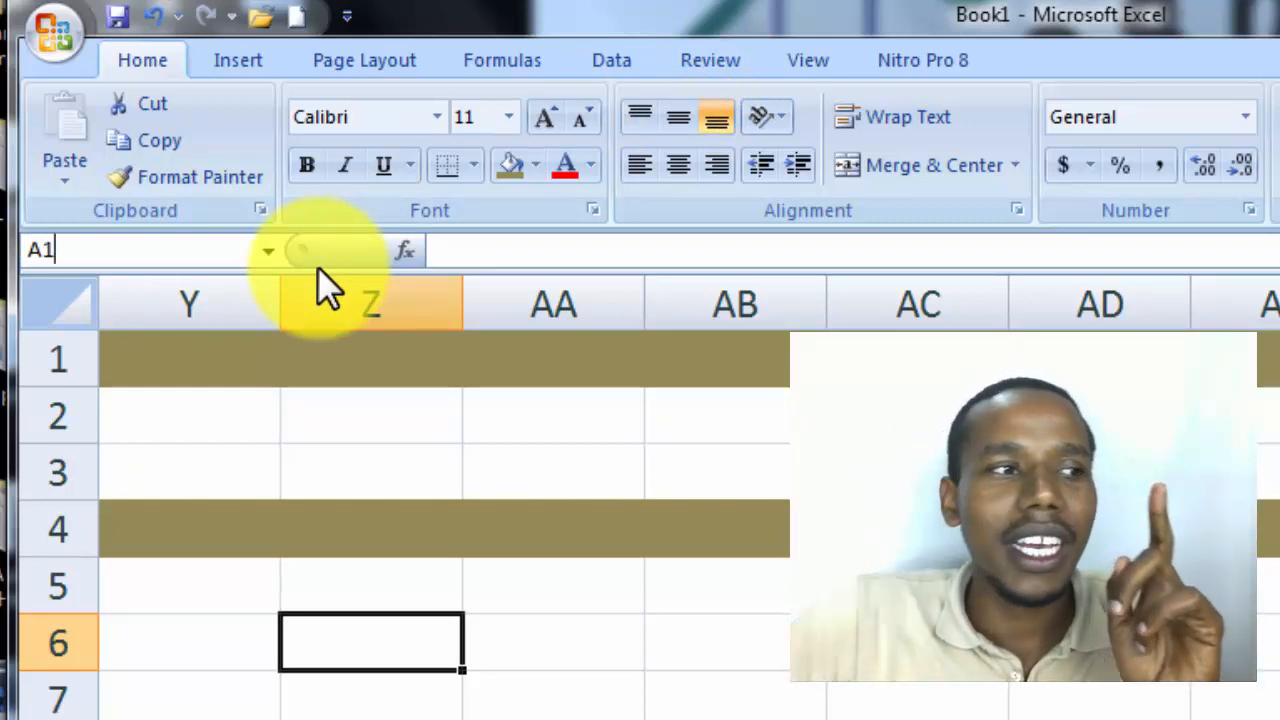
{"action": "left_click", "coordinate": [82, 295]}
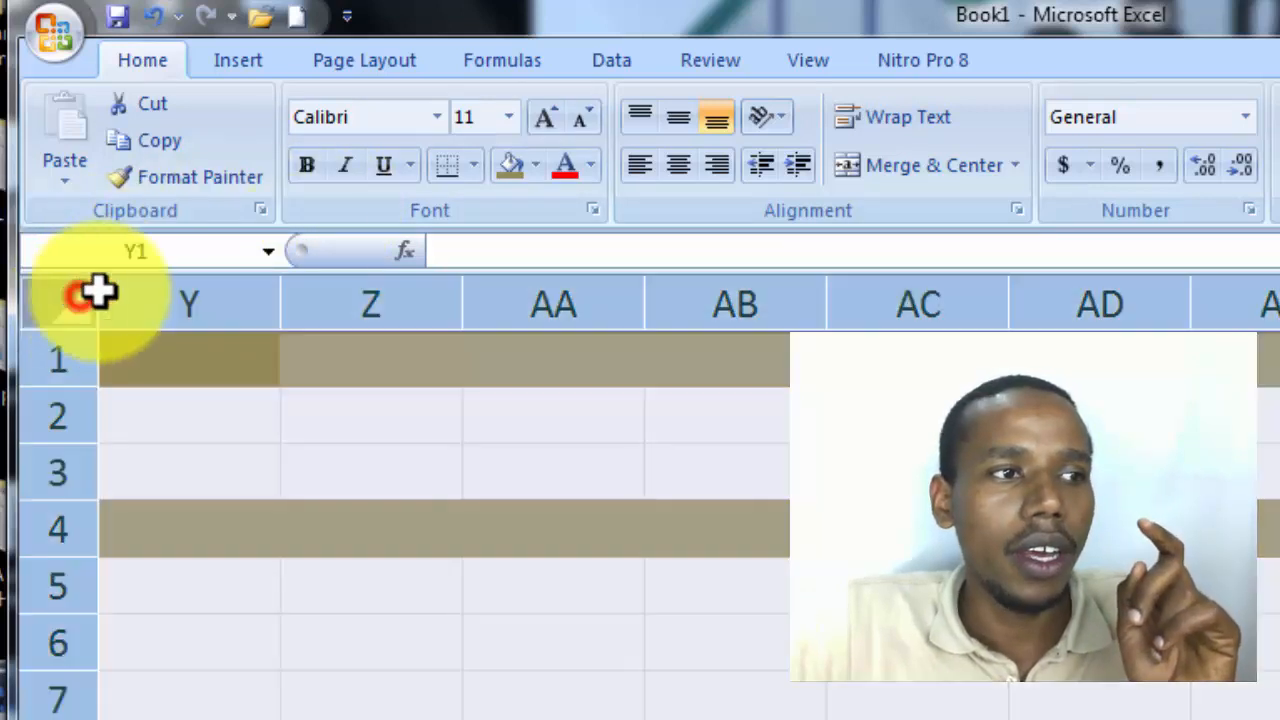
- Remove the fill color from the entire worksheet and go to cell A1
{"action": "left_click", "coordinate": [537, 164]}
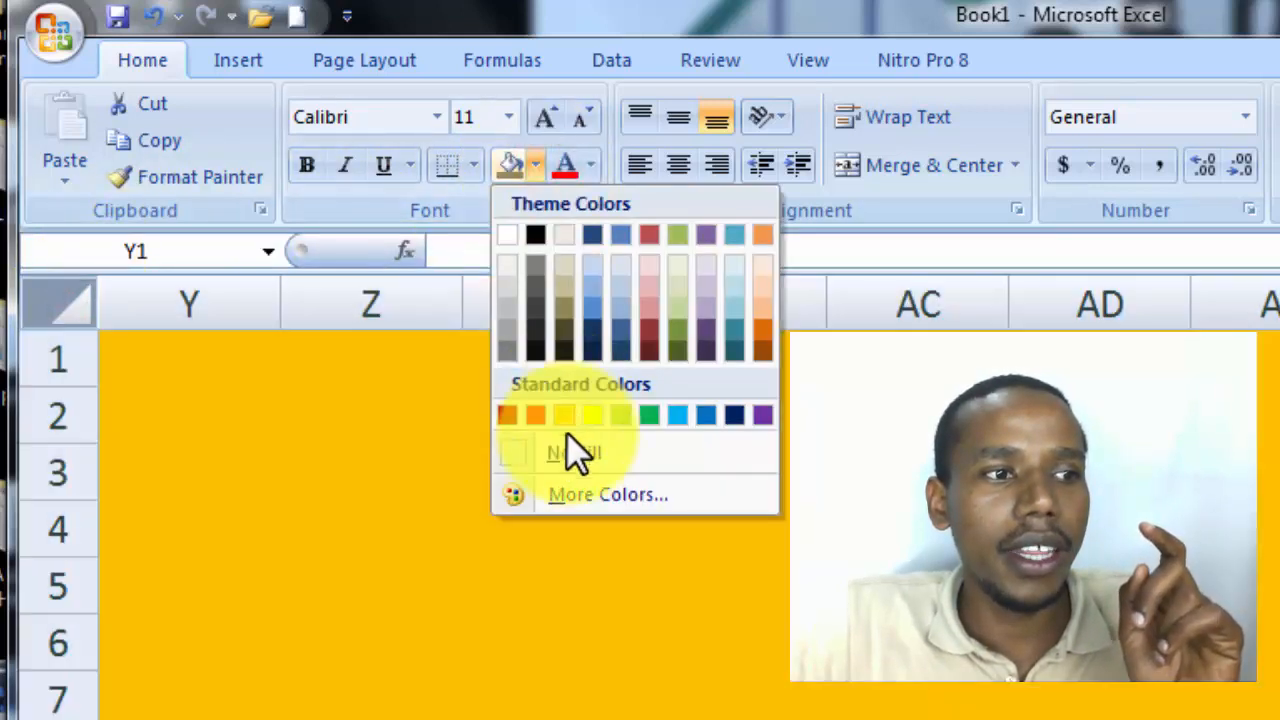
{"action": "left_click", "coordinate": [571, 450]}
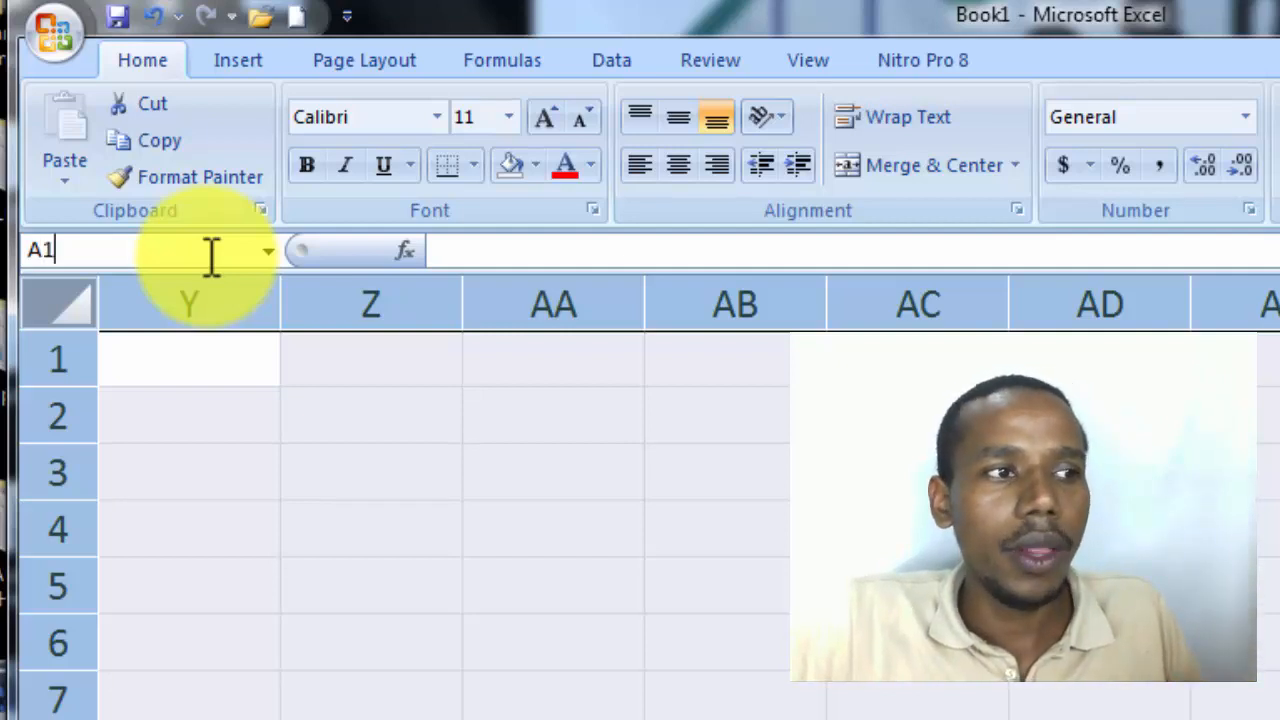
{"action": "key", "text": "Return"}
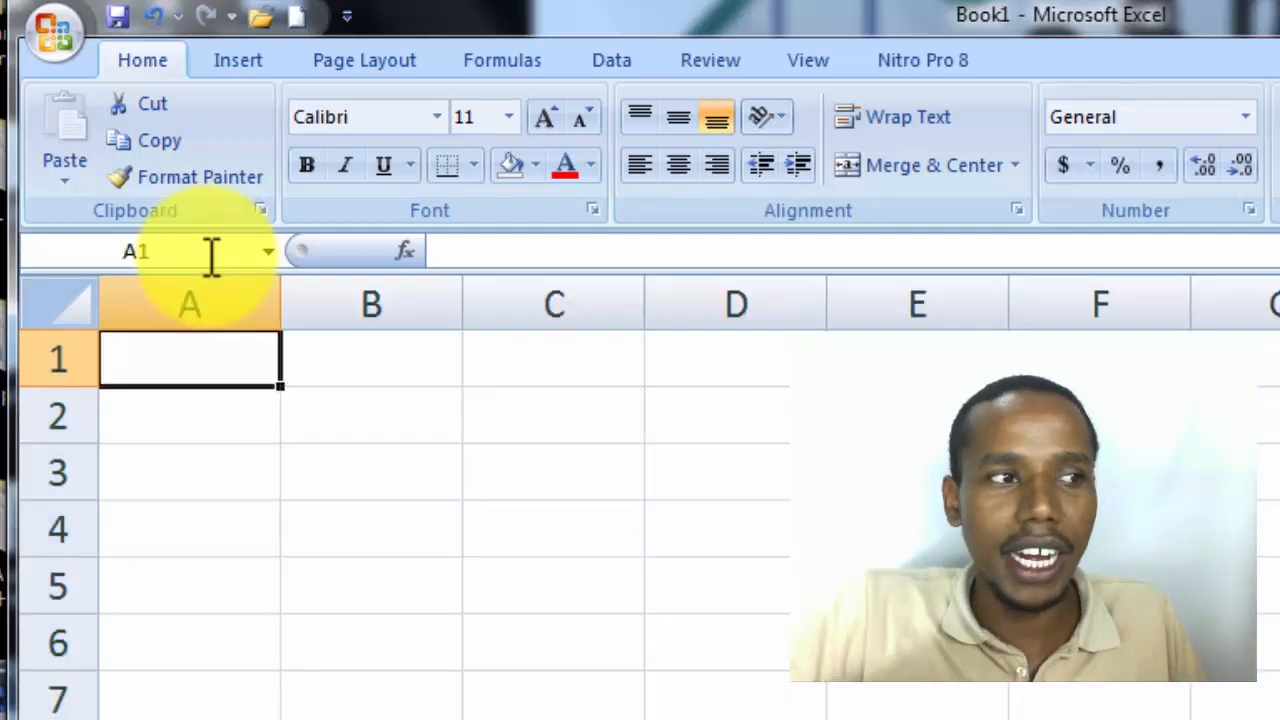
- Select the whole of column A, cell A1 and cell B3 in turn to compare column and cell selection
{"action": "left_click", "coordinate": [185, 292]}
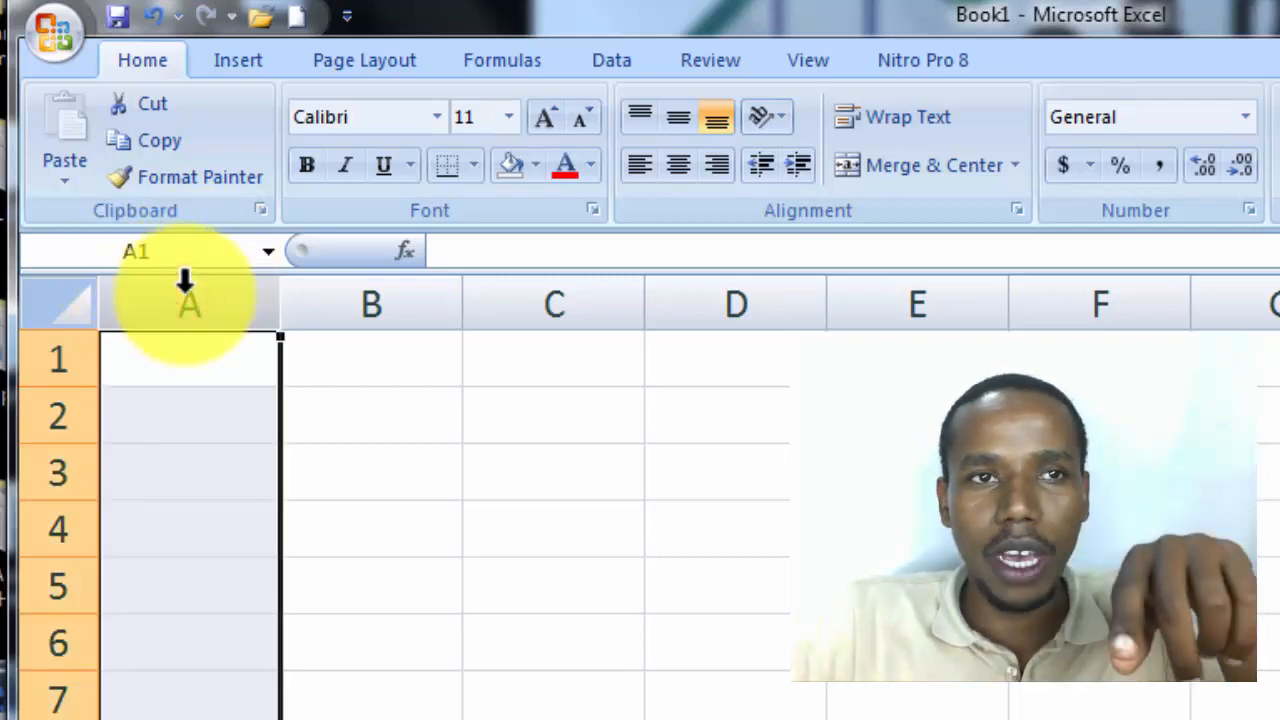
{"action": "left_click", "coordinate": [169, 365]}
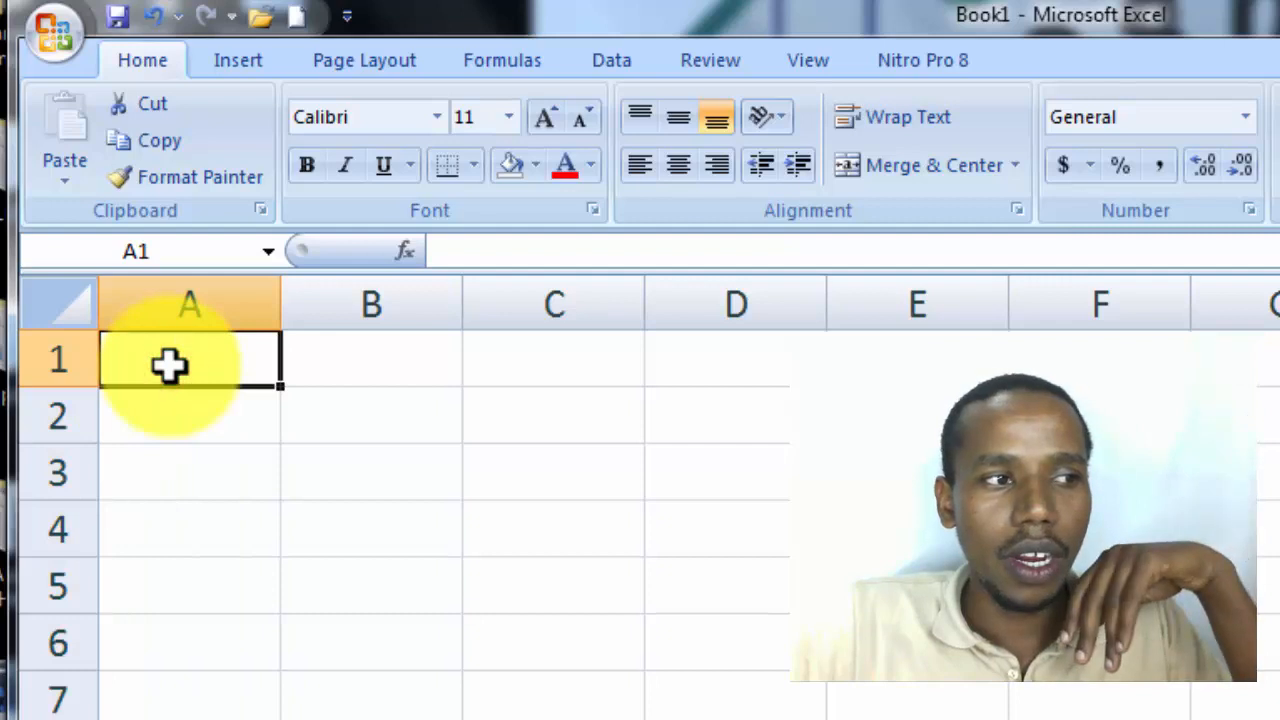
{"action": "left_click", "coordinate": [412, 485]}
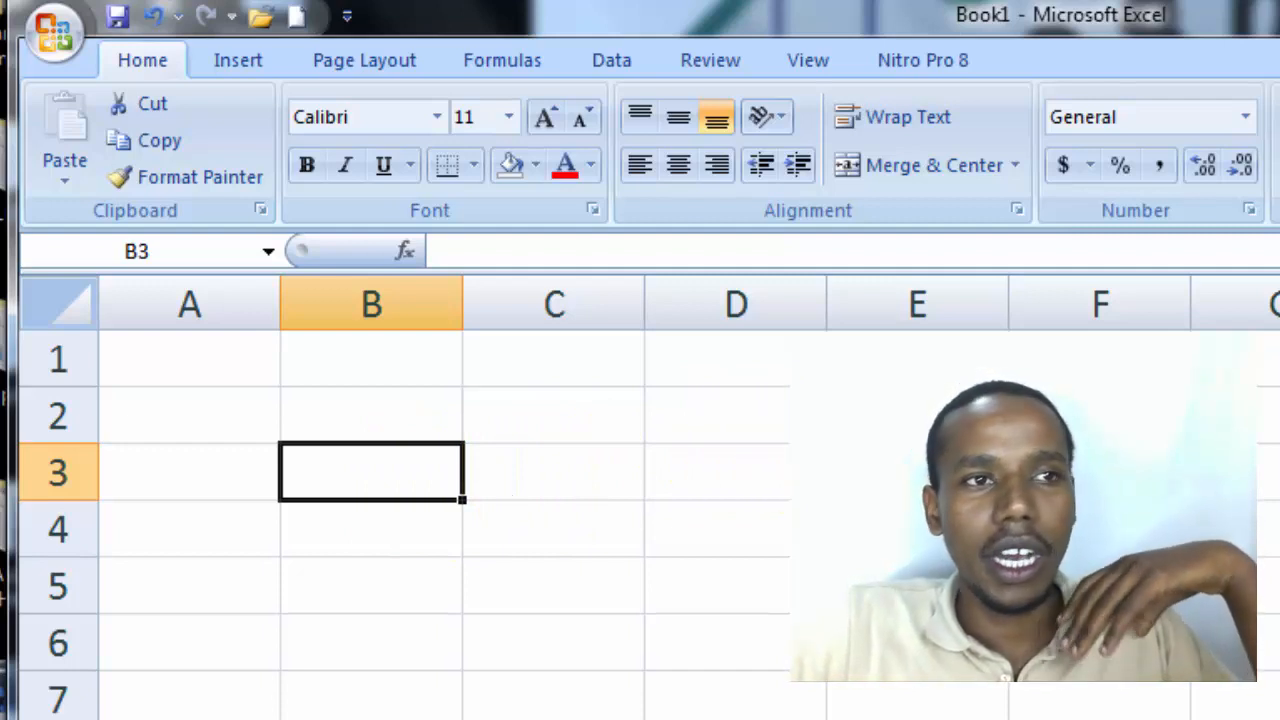
- Examine the Home, Insert, Page Layout, Formulas, Data, Review, View and Nitro Pro 8 commands, ending with the Insert commands
{"action": "left_click", "coordinate": [138, 57]}
{"action": "left_click", "coordinate": [232, 61]}
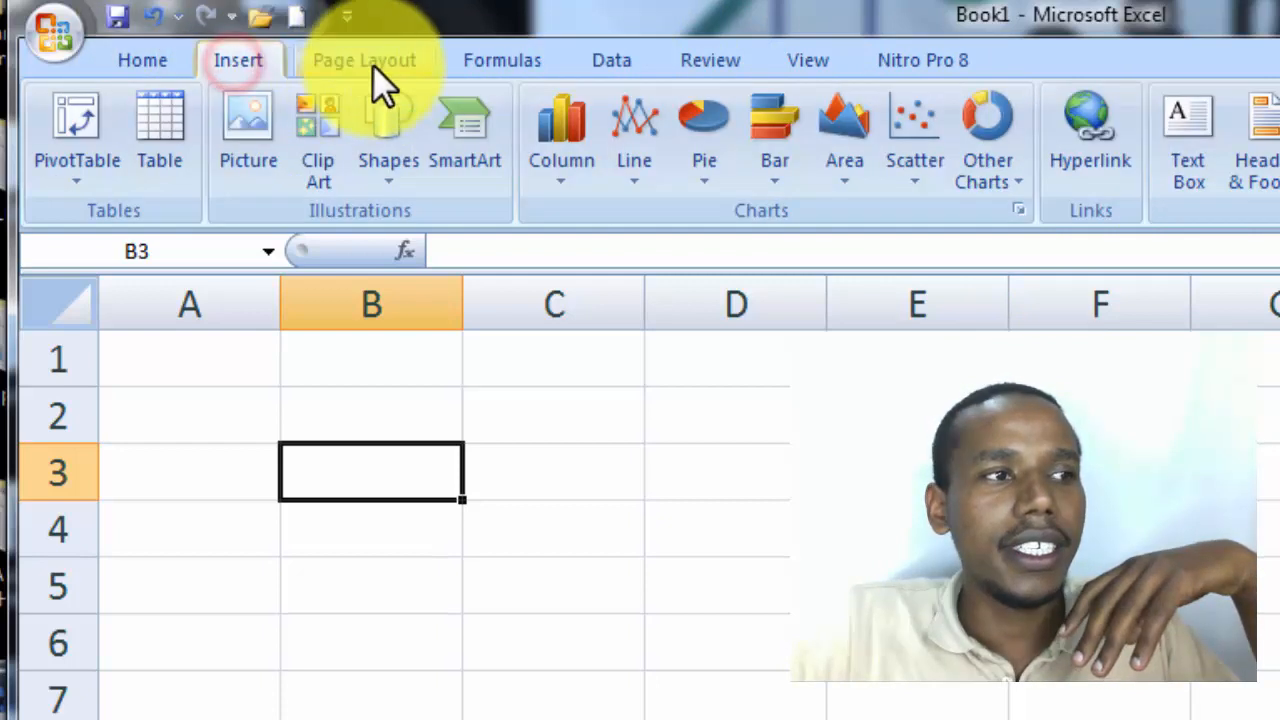
{"action": "left_click", "coordinate": [381, 65]}
{"action": "left_click", "coordinate": [512, 57]}
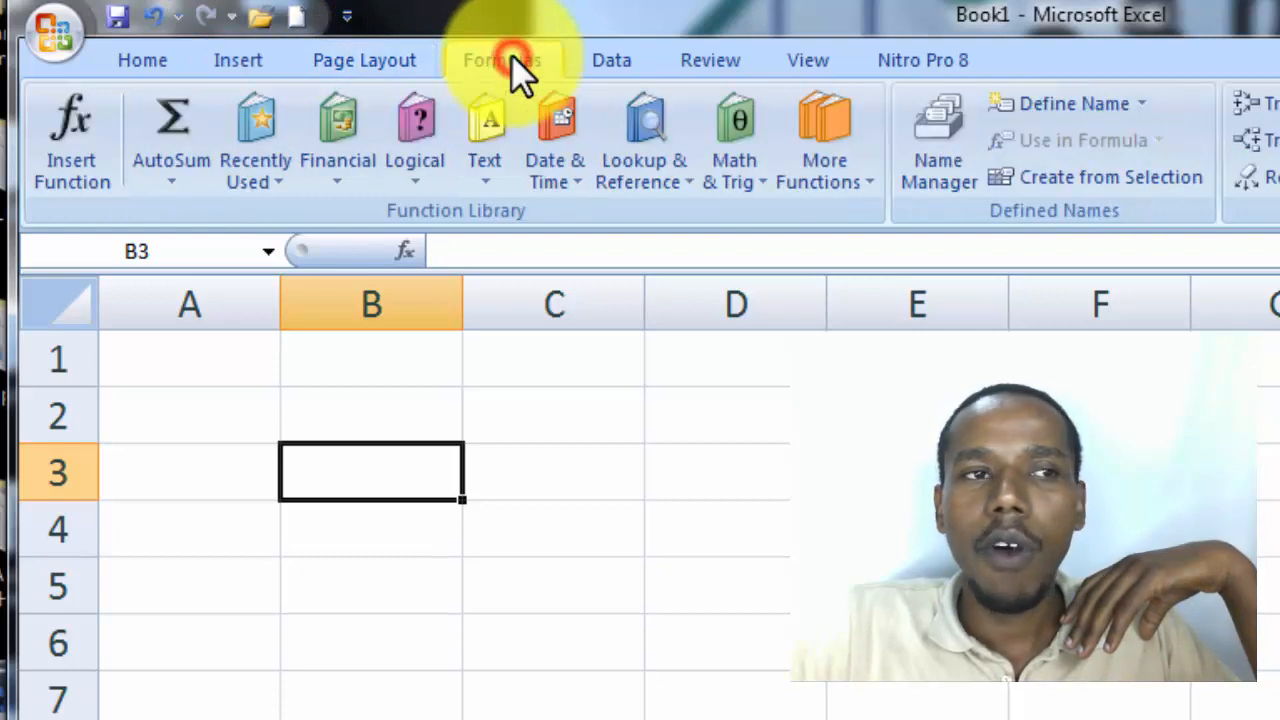
{"action": "left_click", "coordinate": [638, 64]}
{"action": "left_click", "coordinate": [705, 61]}
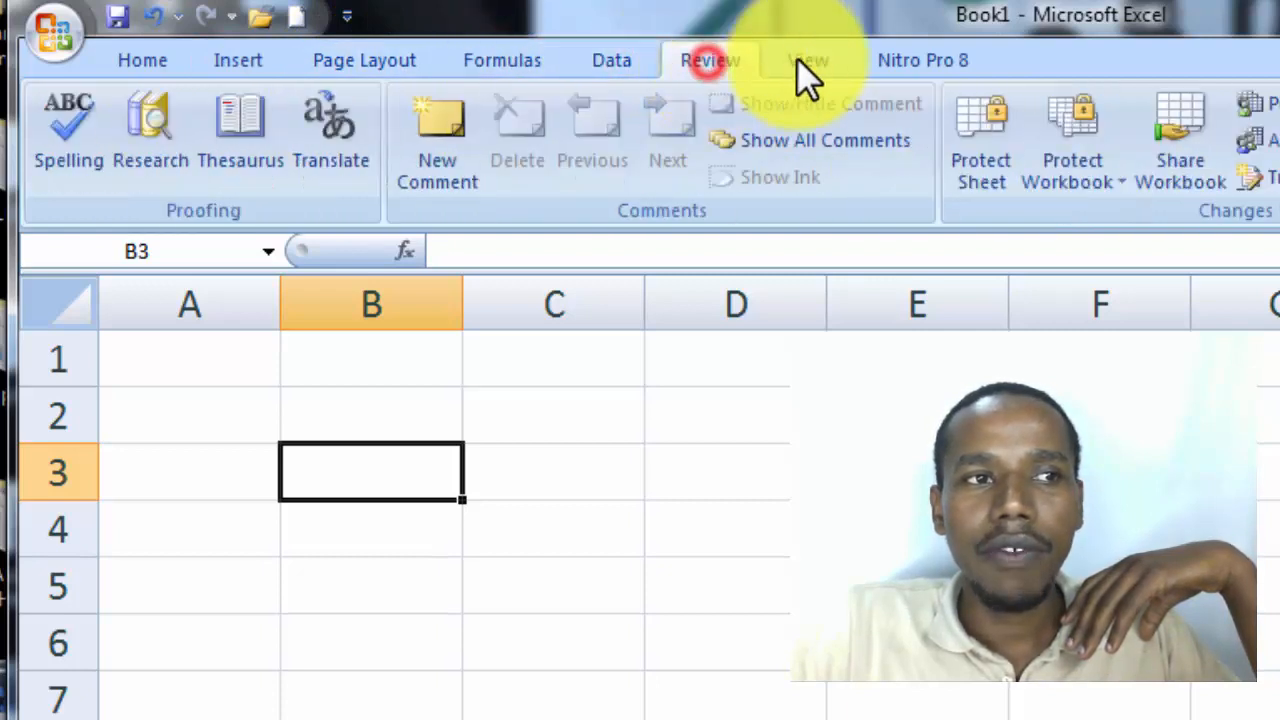
{"action": "left_click", "coordinate": [800, 59]}
{"action": "left_click", "coordinate": [903, 57]}
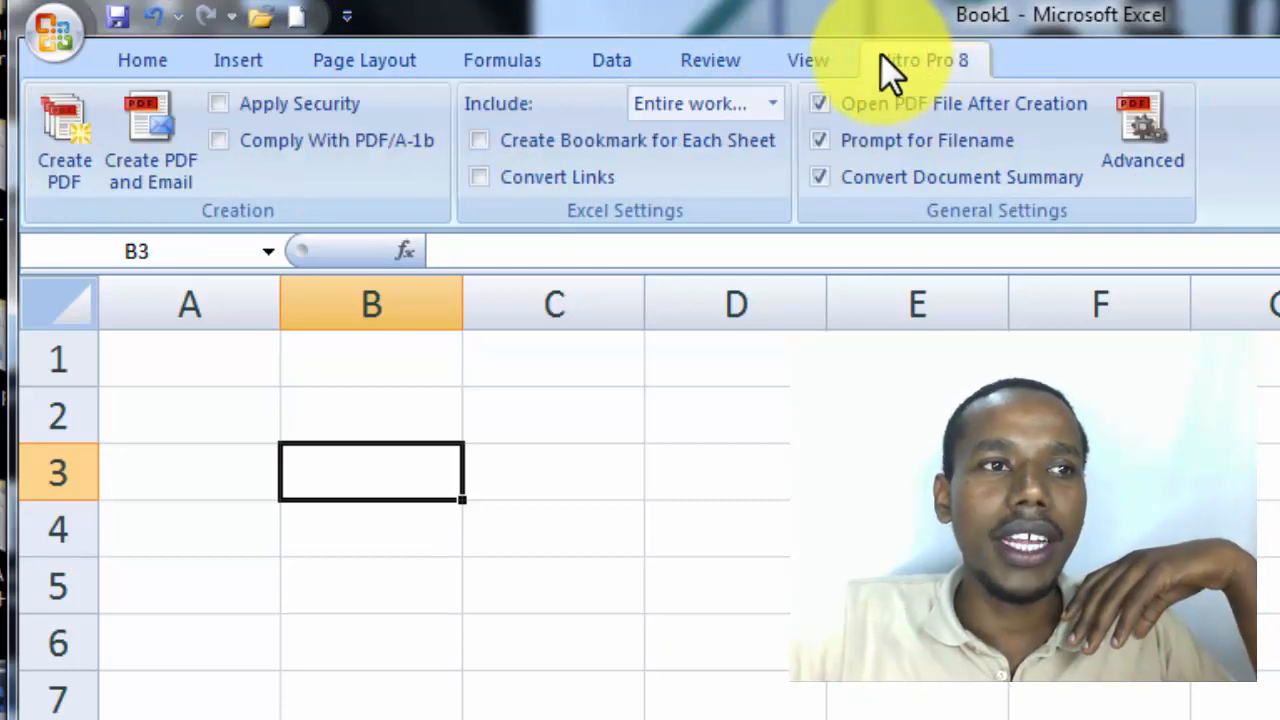
{"action": "left_click", "coordinate": [119, 57]}
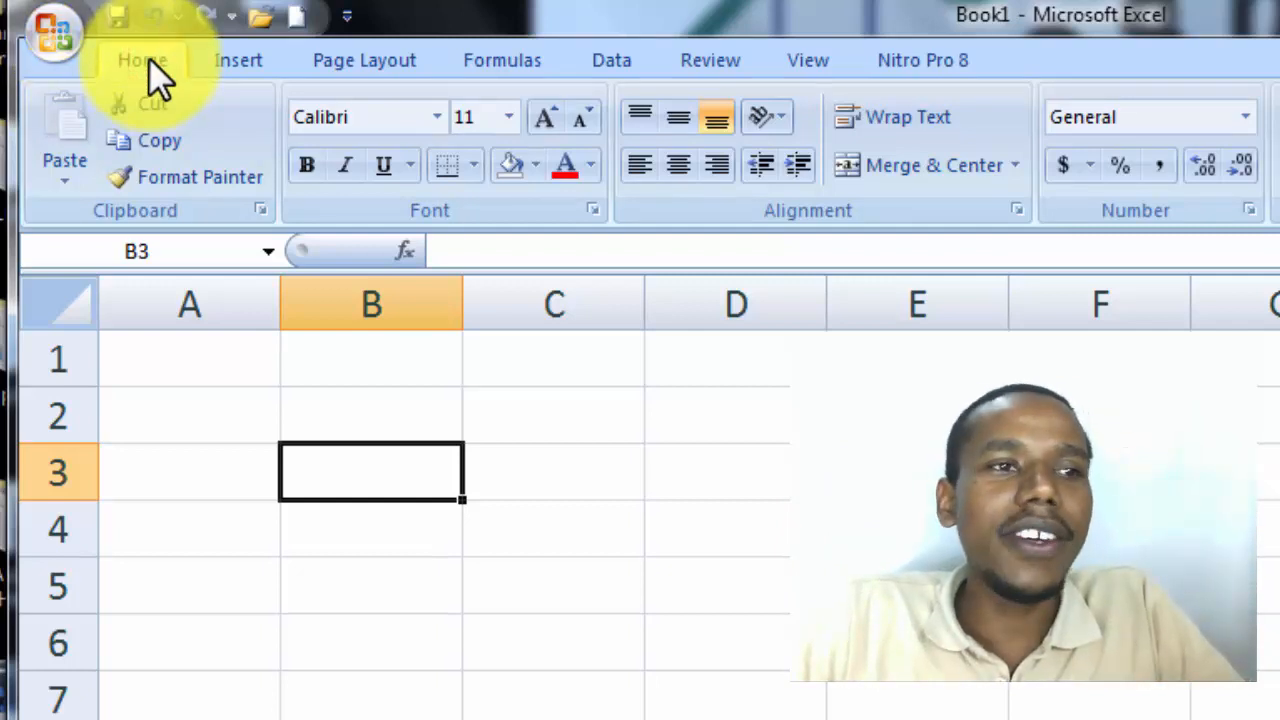
{"action": "left_click", "coordinate": [149, 58]}
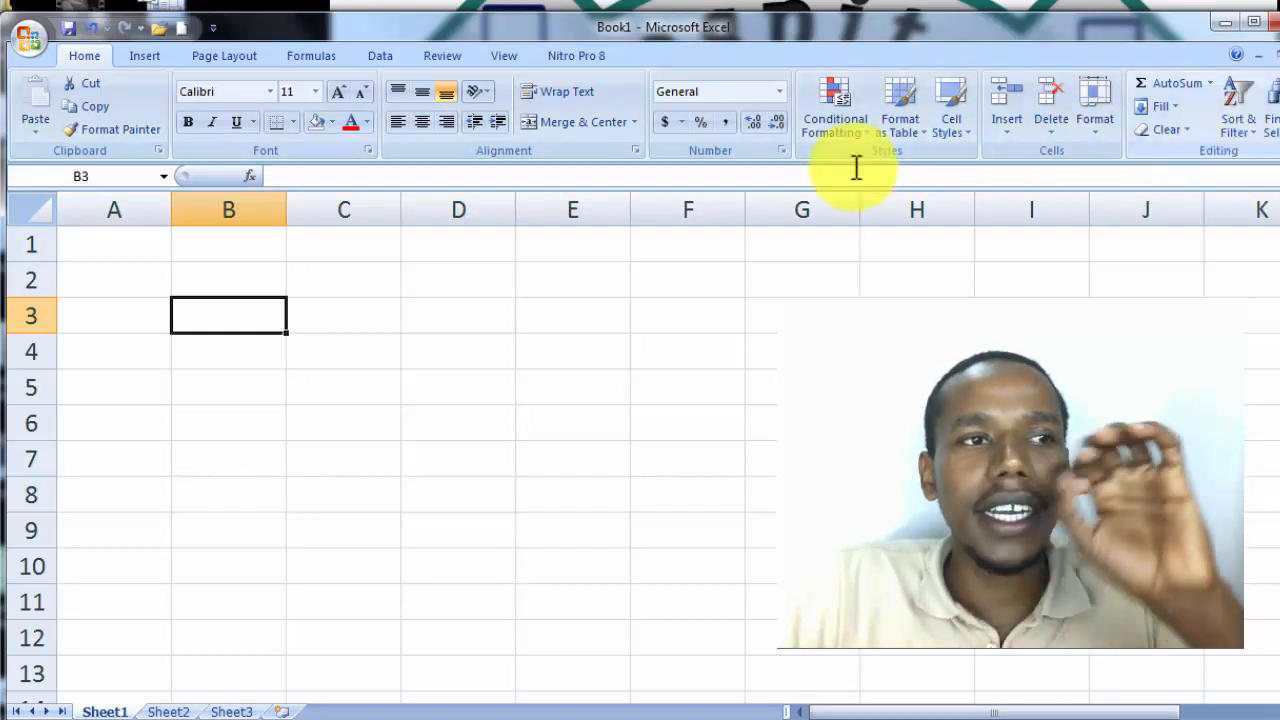
{"action": "left_click", "coordinate": [141, 56]}
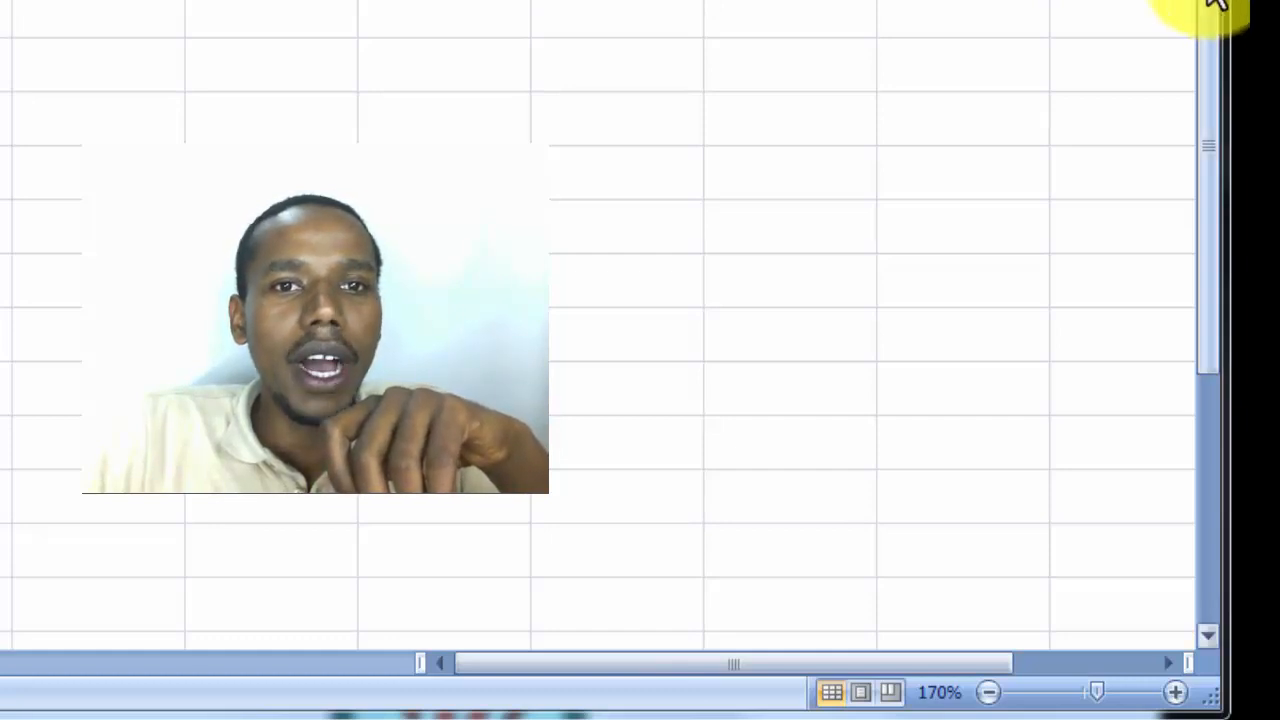
- Scroll the worksheet down, across to further columns and back up to examine vertical and horizontal scrolling
{"action": "left_click_drag", "start_coordinate": [1211, 9], "coordinate": [1210, 245]}
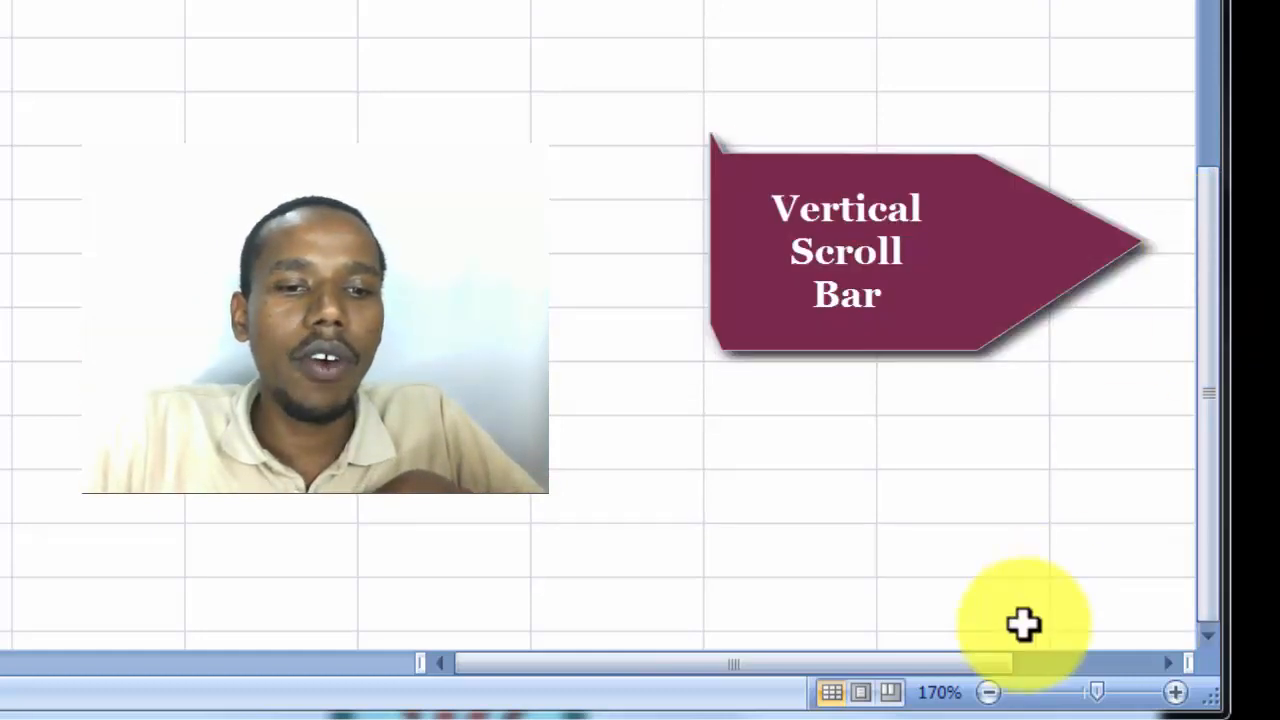
{"action": "left_click_drag", "start_coordinate": [913, 665], "coordinate": [1168, 665]}
{"action": "left_click_drag", "start_coordinate": [1205, 426], "coordinate": [1183, 89]}
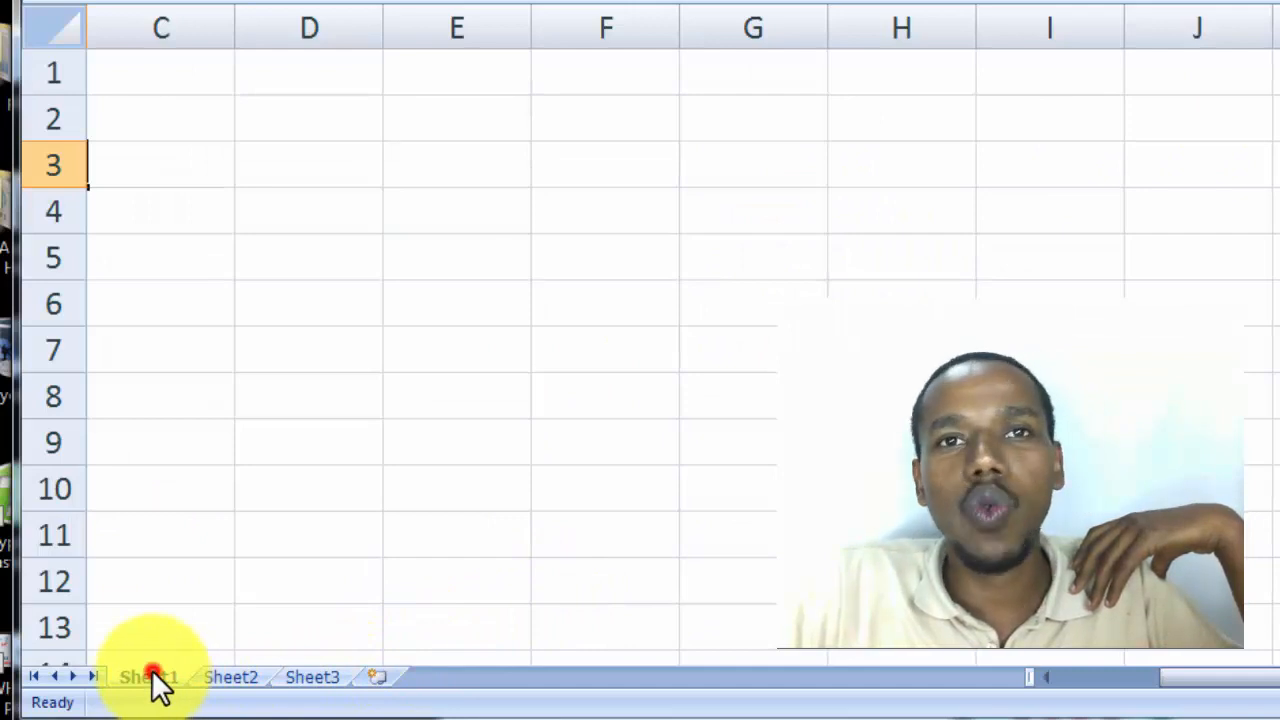
- View Sheet2 and Sheet3, and add two new worksheets after them
{"action": "left_click", "coordinate": [248, 682]}
{"action": "left_click", "coordinate": [318, 680]}
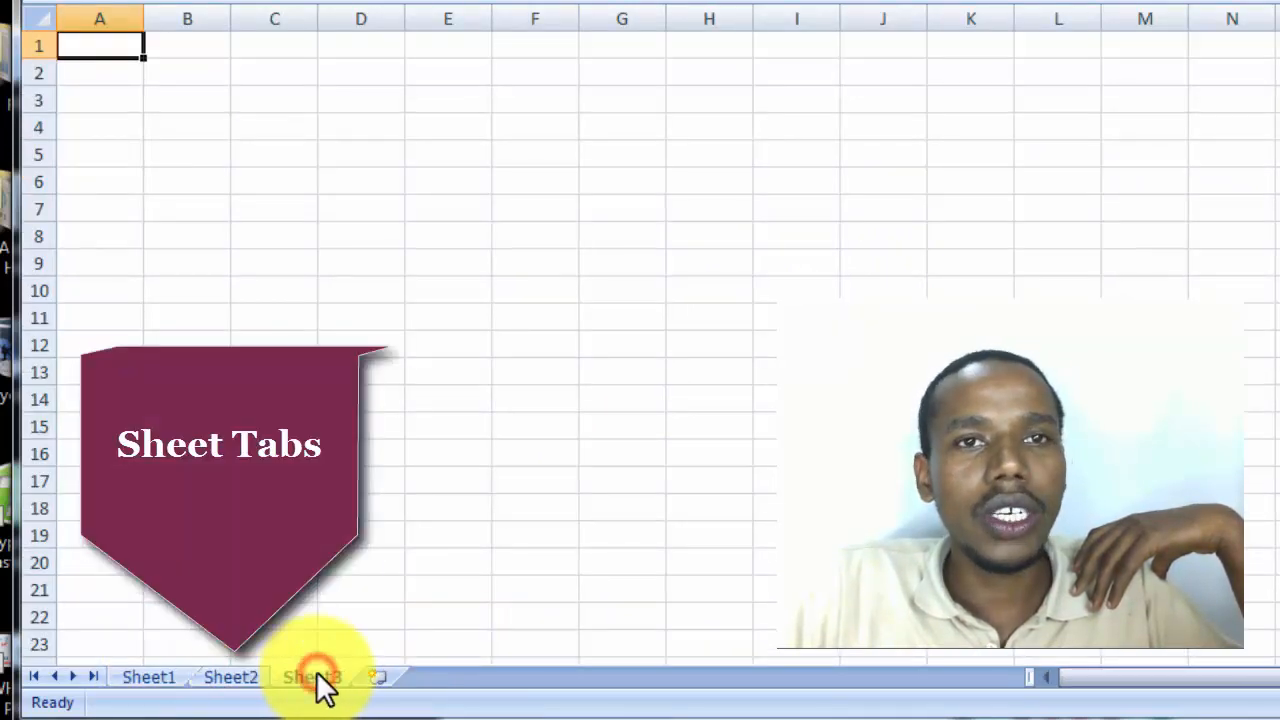
{"action": "left_click", "coordinate": [376, 676]}
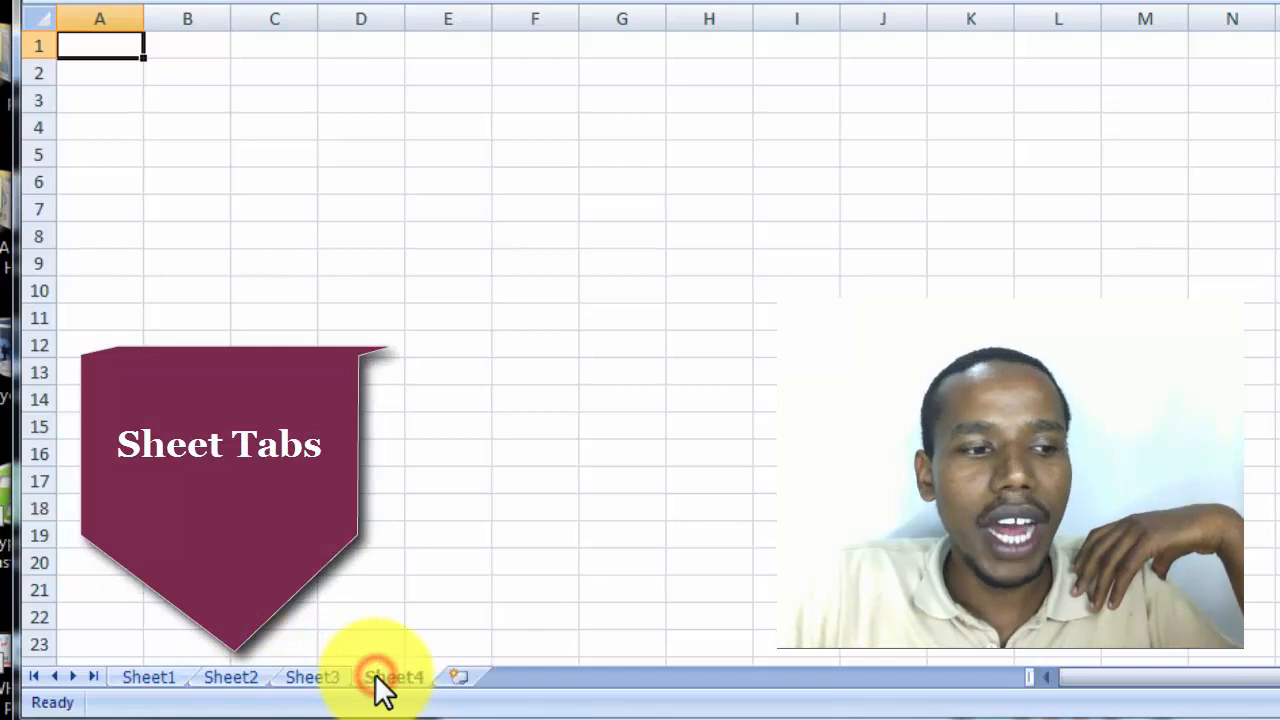
{"action": "left_click", "coordinate": [470, 678]}
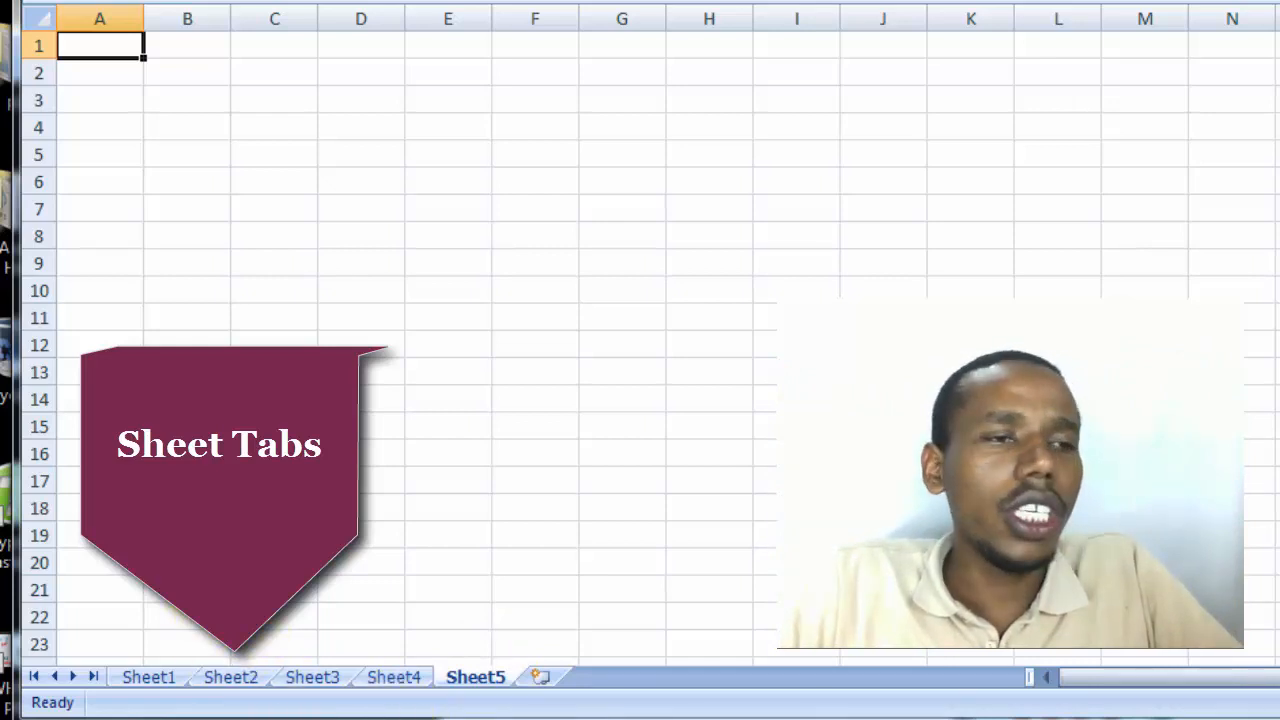
{"action": "left_click", "coordinate": [93, 676]}
{"action": "left_click", "coordinate": [58, 676]}
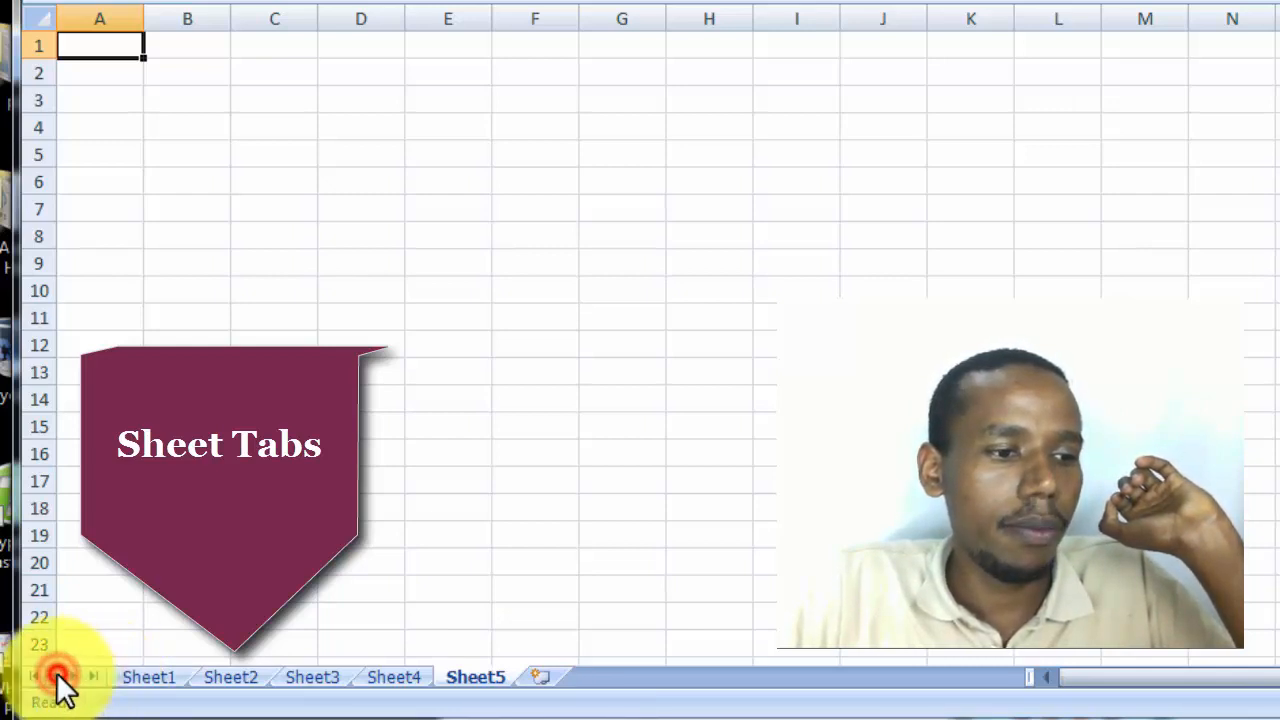
{"action": "left_click", "coordinate": [274, 454]}
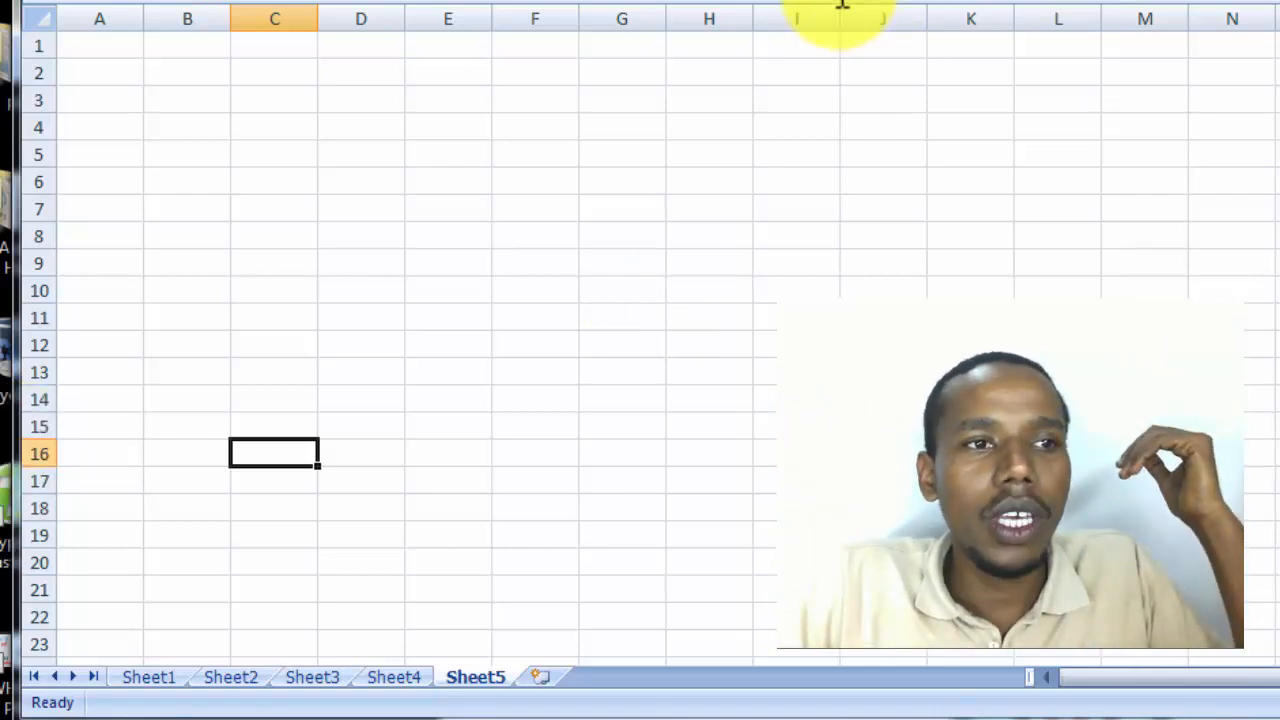
{"action": "key", "text": "F2"}
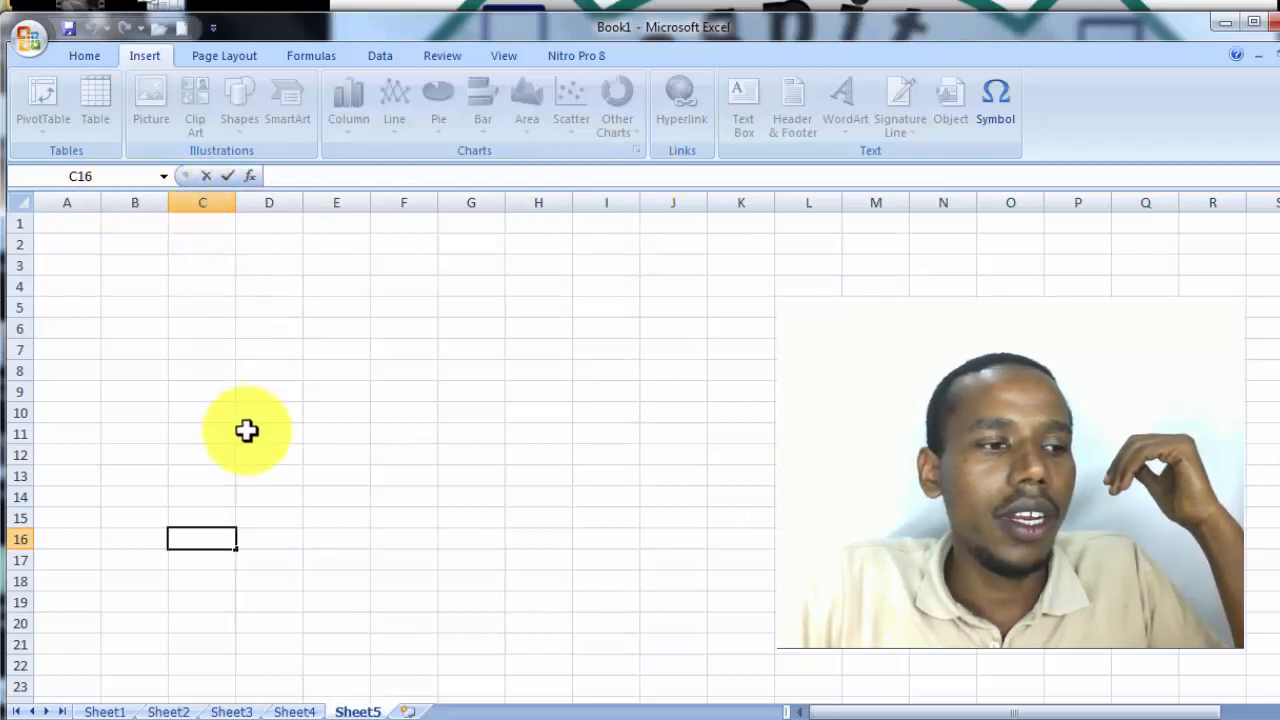
{"action": "left_click", "coordinate": [183, 451]}
{"action": "left_click", "coordinate": [55, 240]}
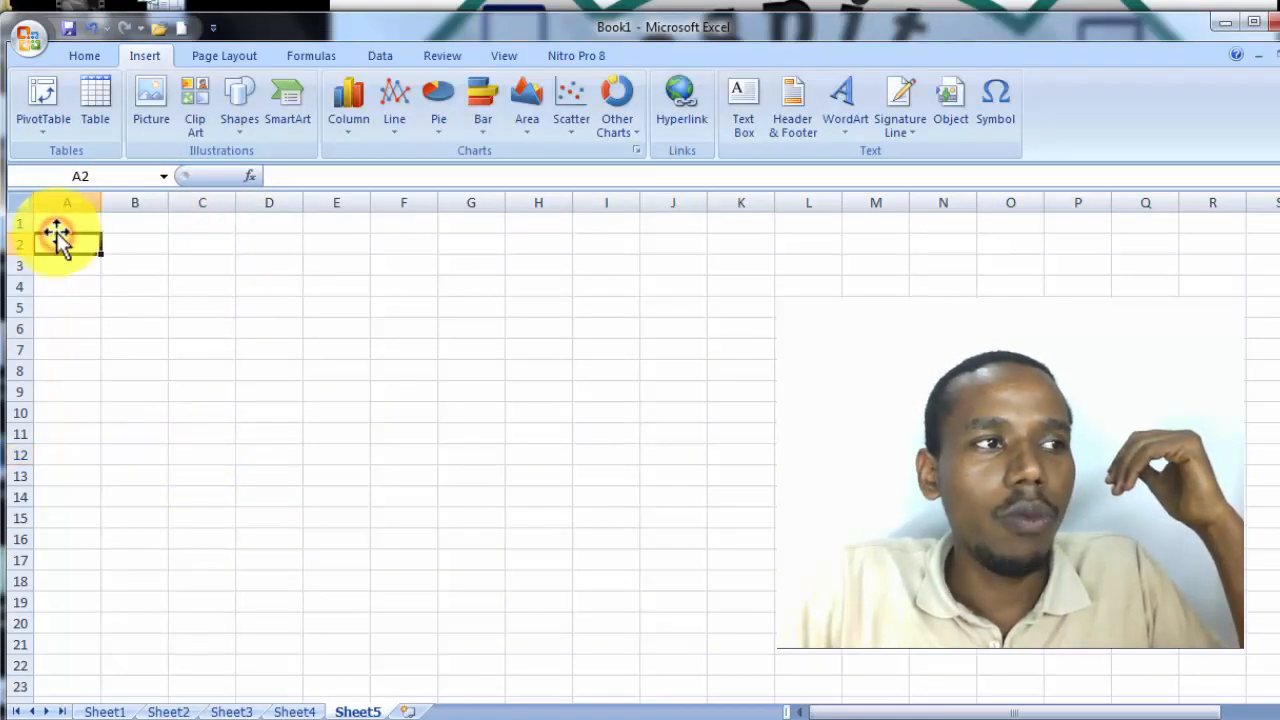
- Enter the column heading SN in cell A1 of the newest worksheet
{"action": "left_click", "coordinate": [60, 218]}
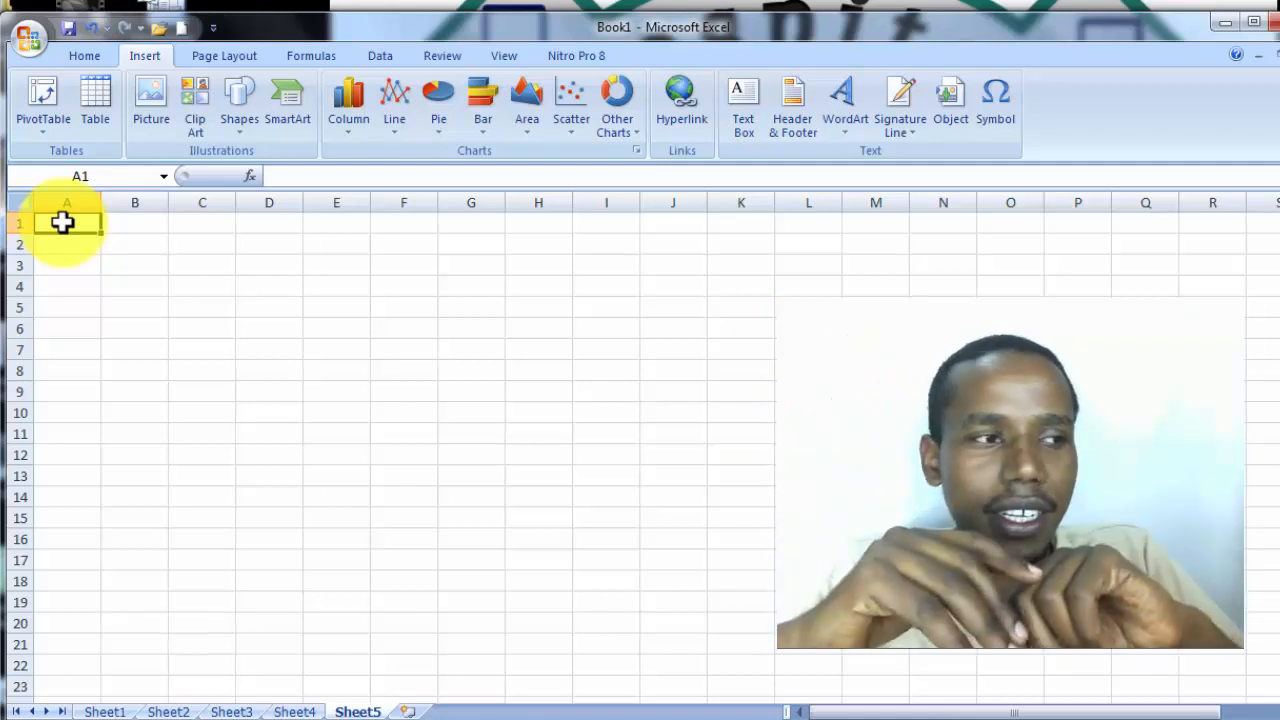
{"action": "type", "text": "S"}
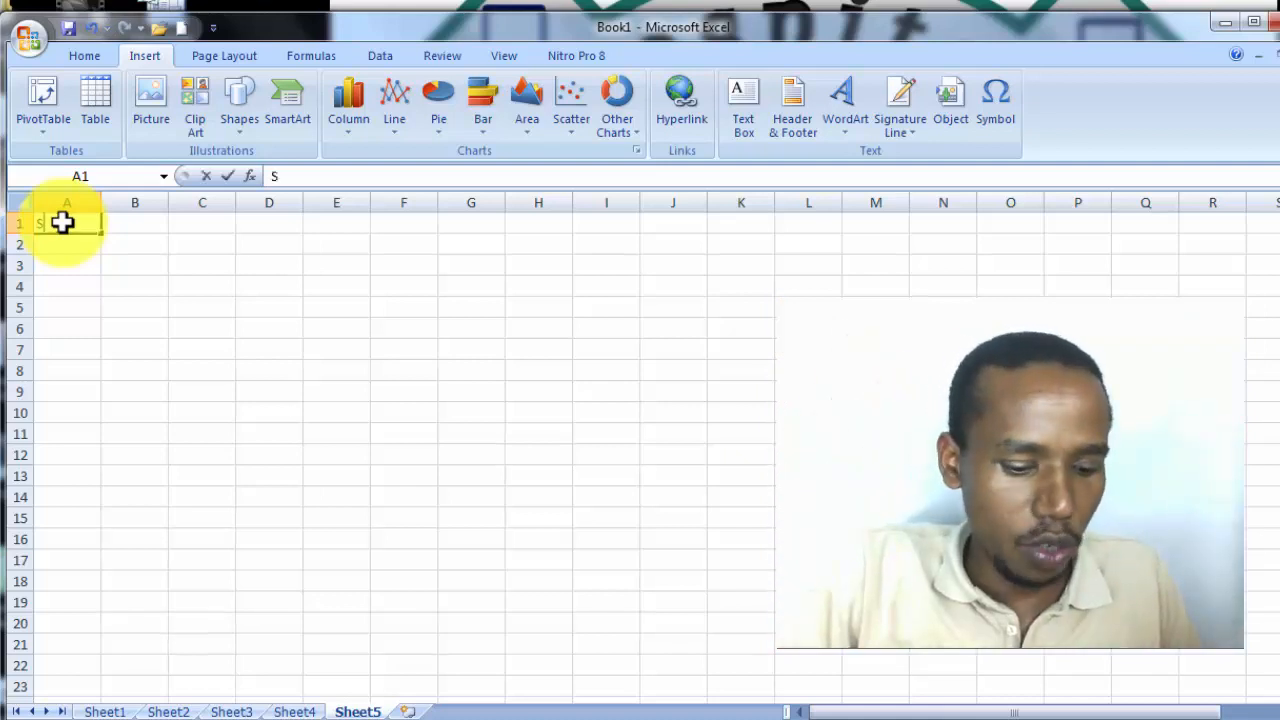
{"action": "type", "text": "N"}
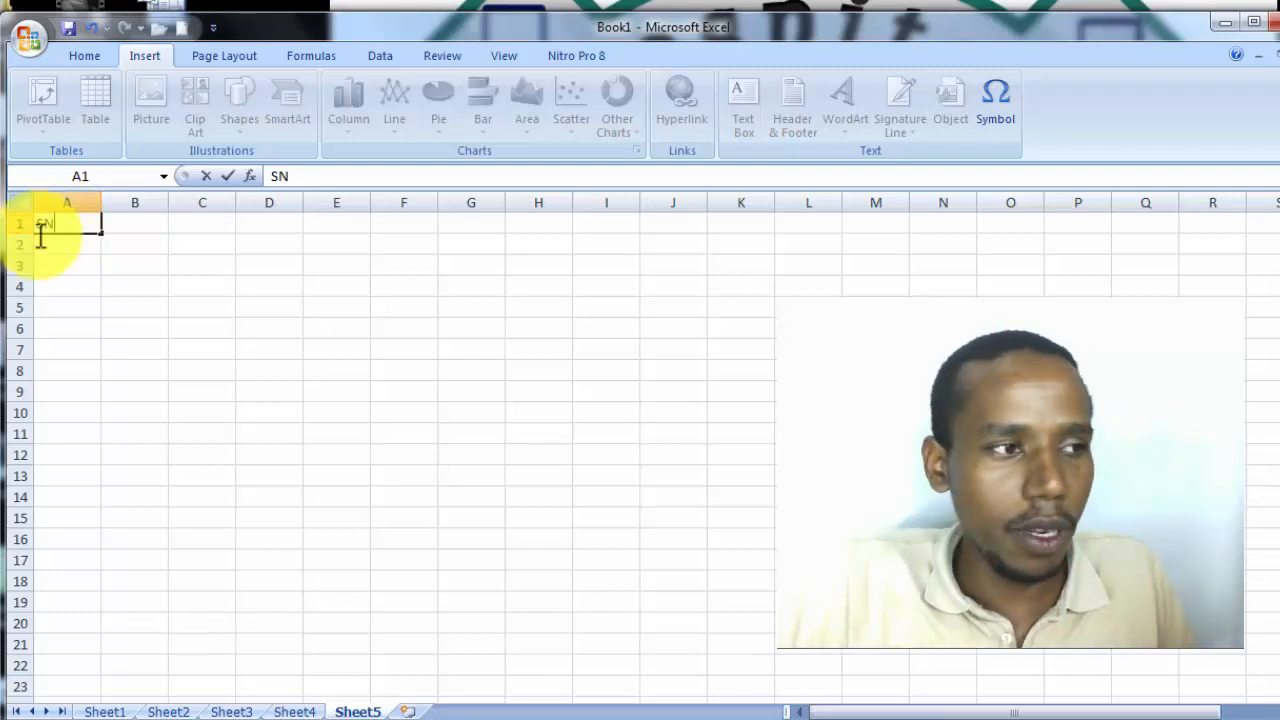
- Enter the serial numbers 1 to 6 in cells A2 to A7 under the SN heading
{"action": "left_click", "coordinate": [66, 244]}
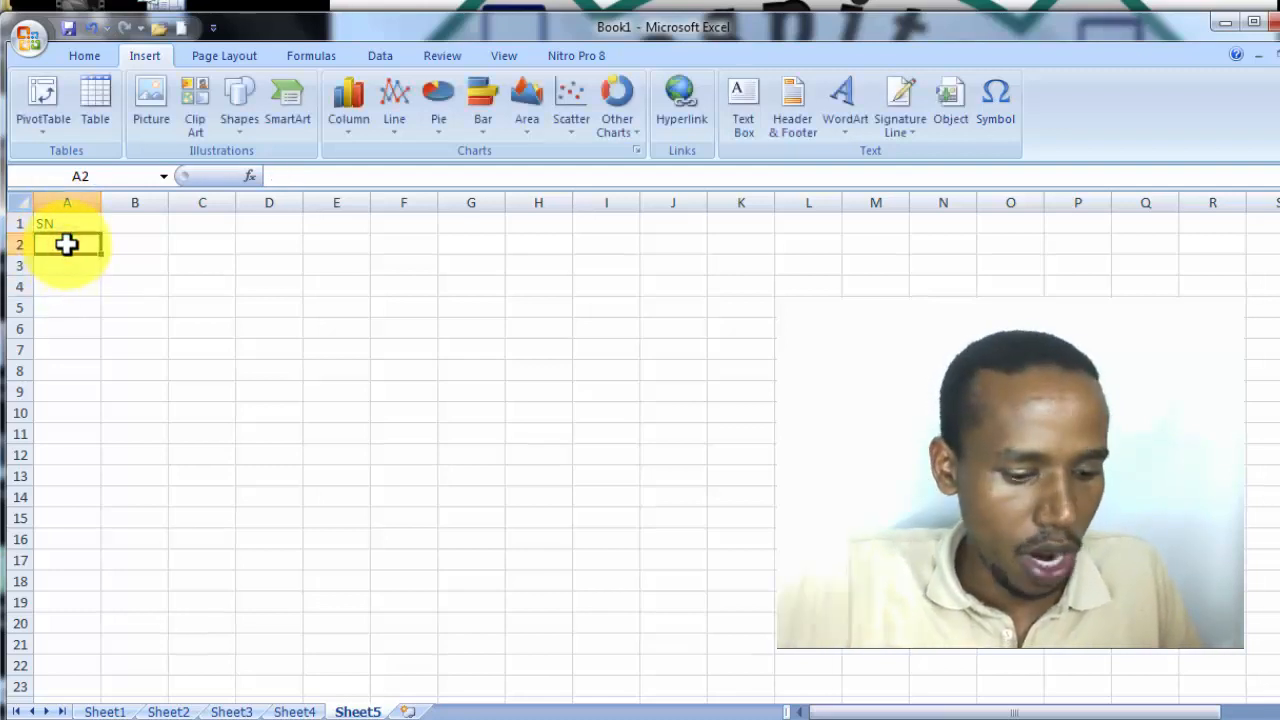
{"action": "type", "text": "1"}
{"action": "key", "text": "Return"}
{"action": "type", "text": "2"}
{"action": "key", "text": "Return"}
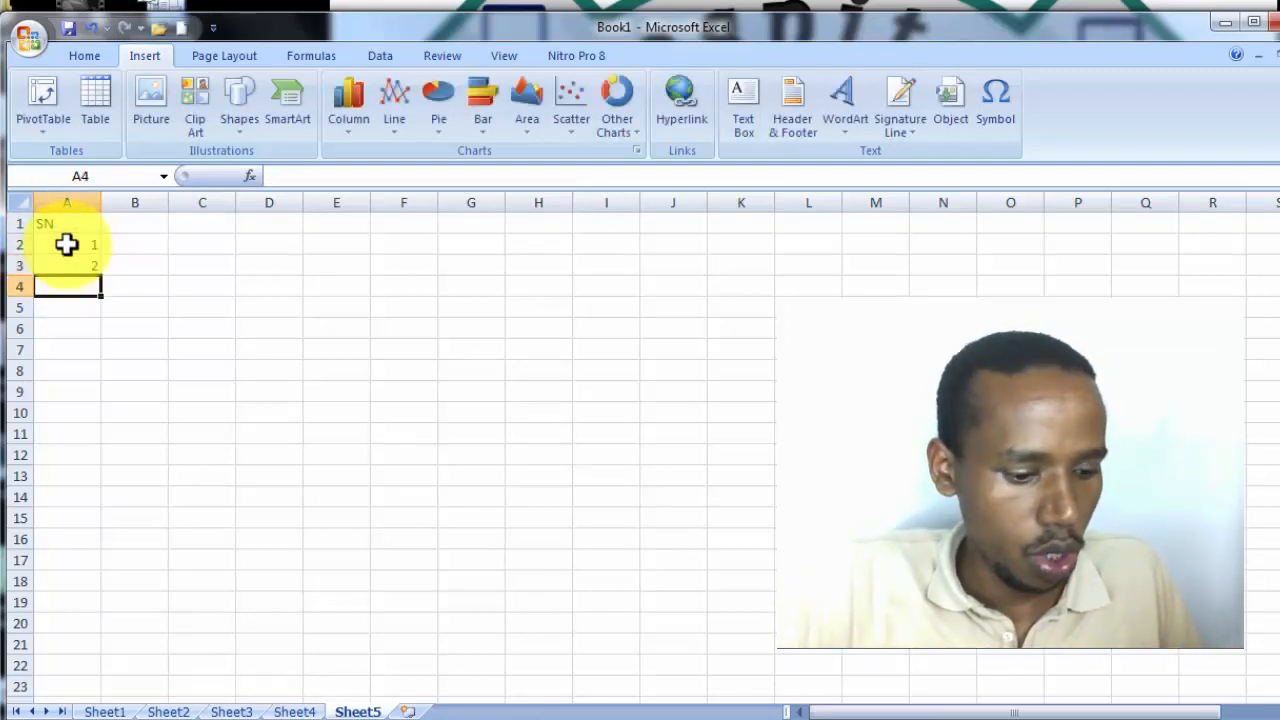
{"action": "type", "text": "3"}
{"action": "key", "text": "Return"}
{"action": "type", "text": "4"}
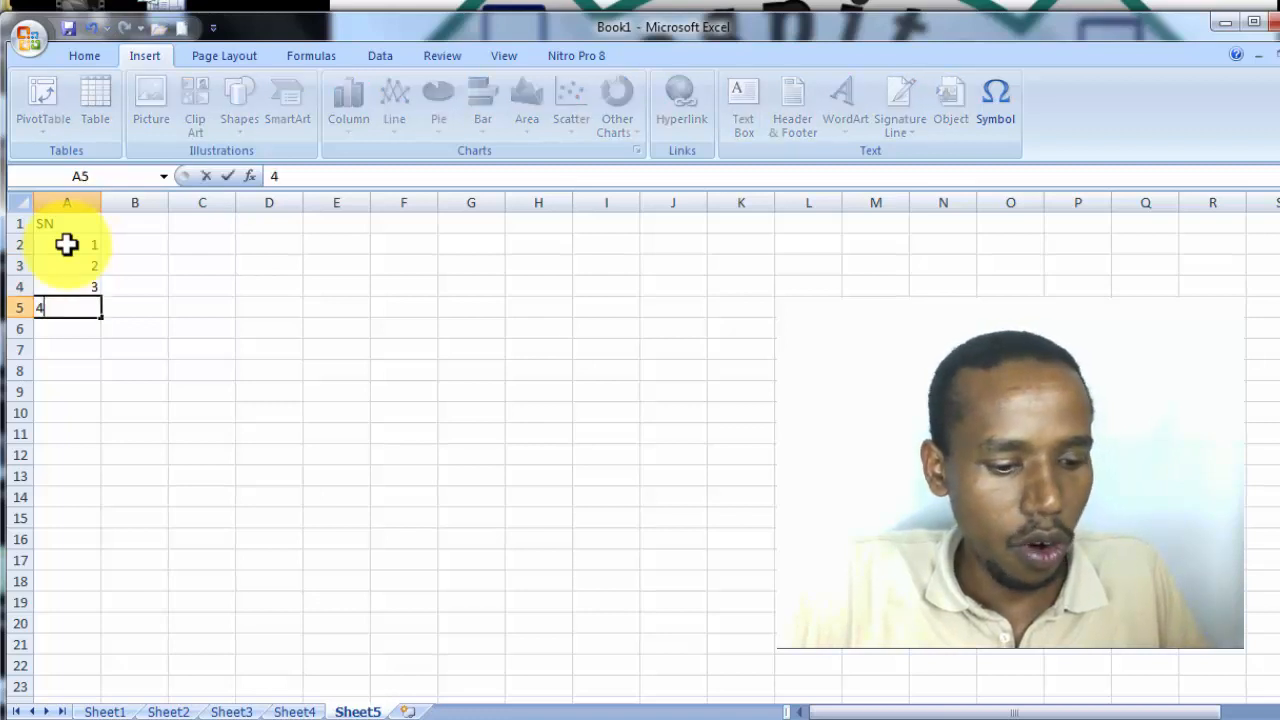
{"action": "key", "text": "Return"}
{"action": "type", "text": "5"}
{"action": "key", "text": "Return"}
{"action": "type", "text": "6"}
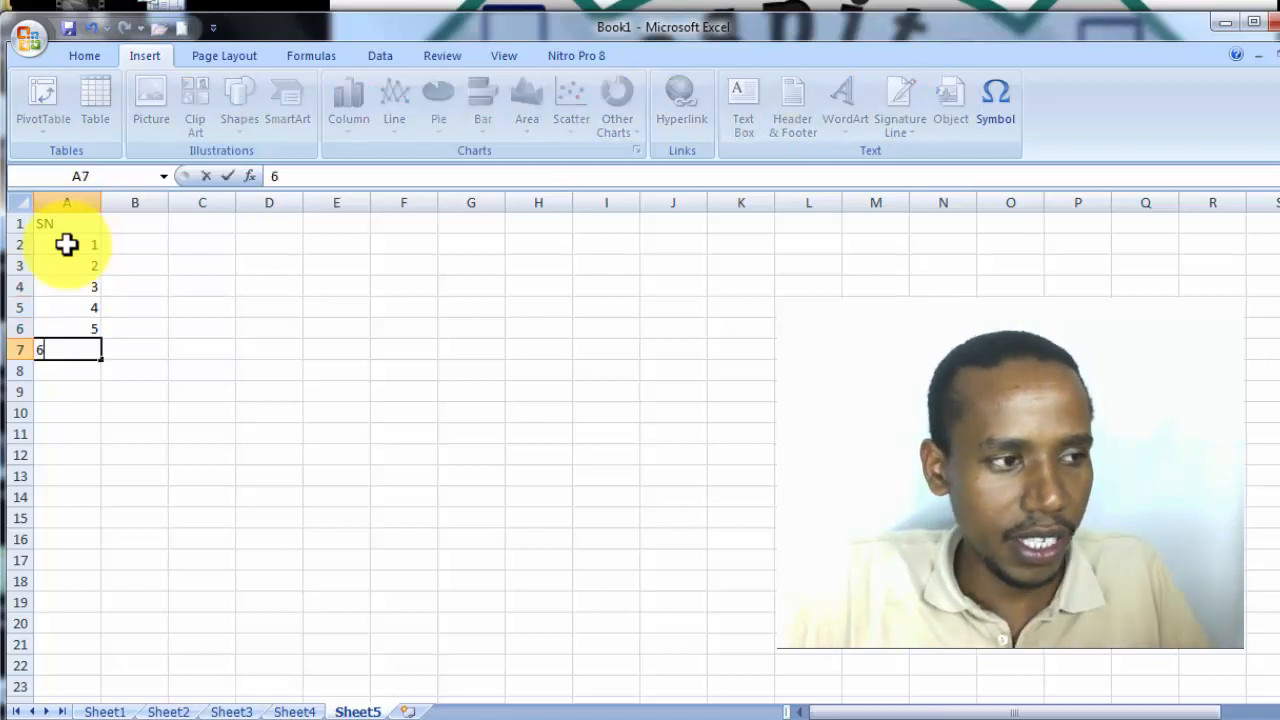
- Enter the column heading STUDENT in cell B1
{"action": "left_click", "coordinate": [142, 224]}
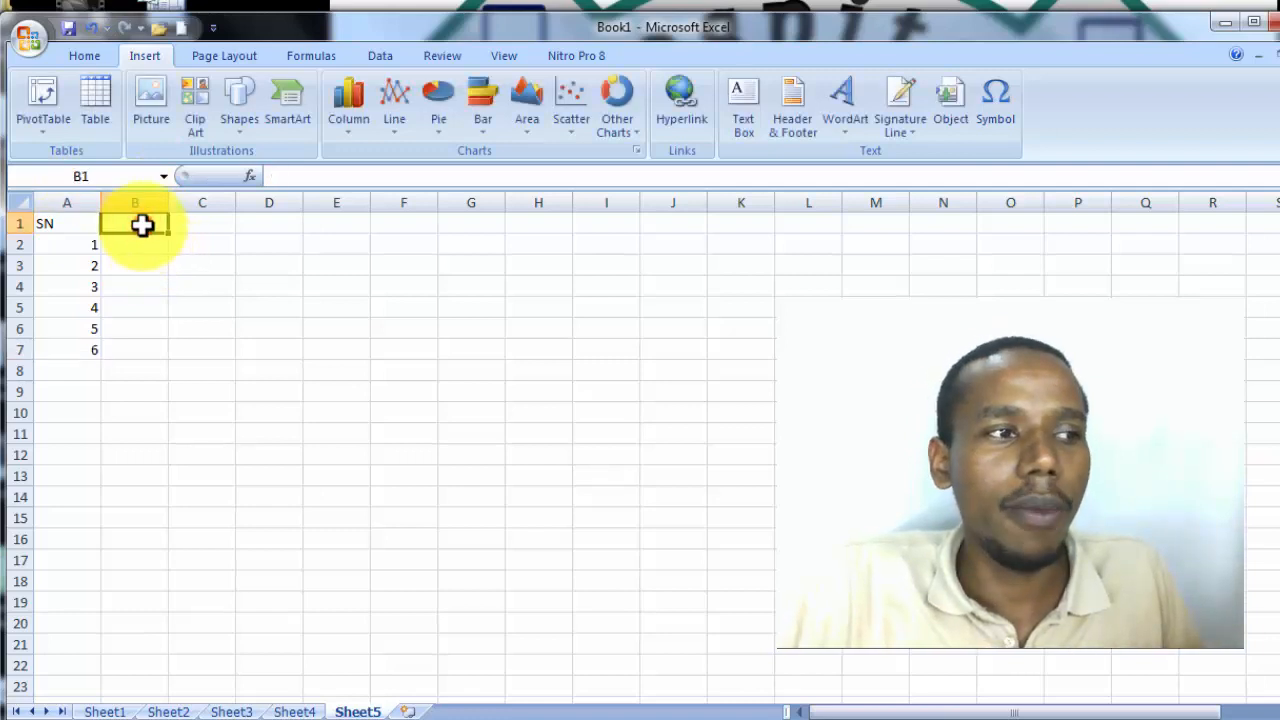
{"action": "type", "text": "STUDENT"}
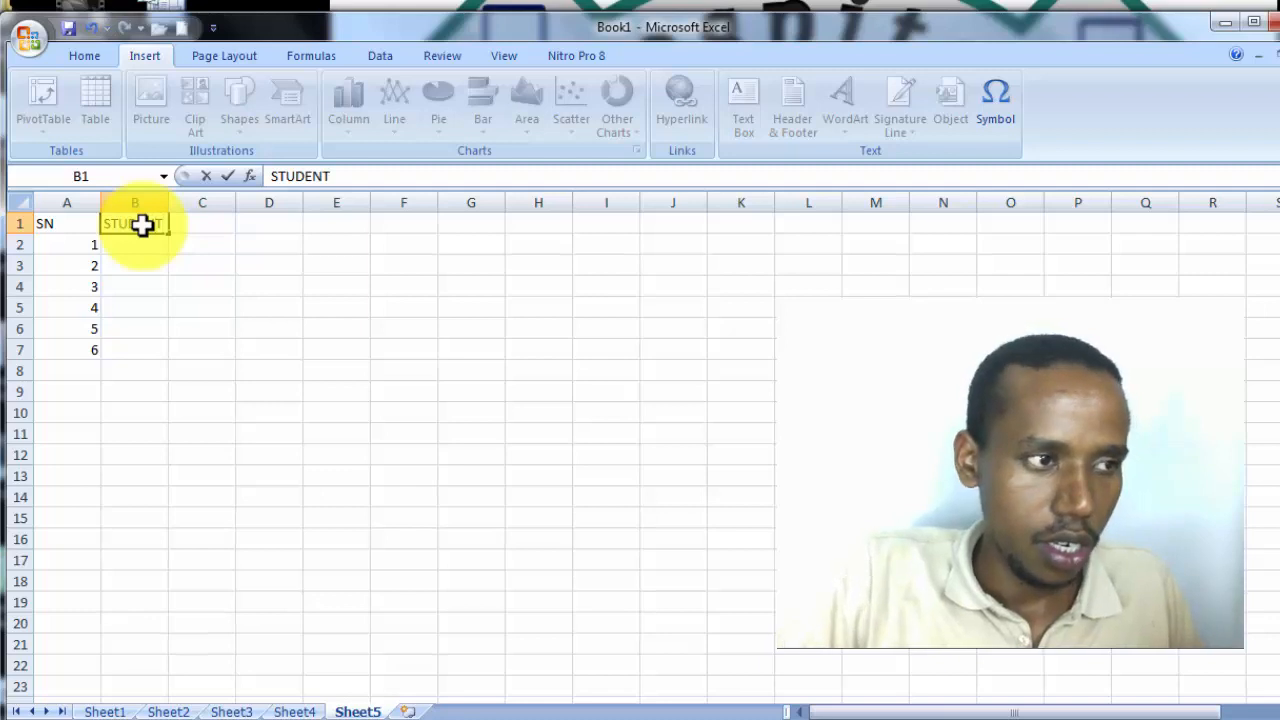
{"action": "left_click", "coordinate": [218, 213]}
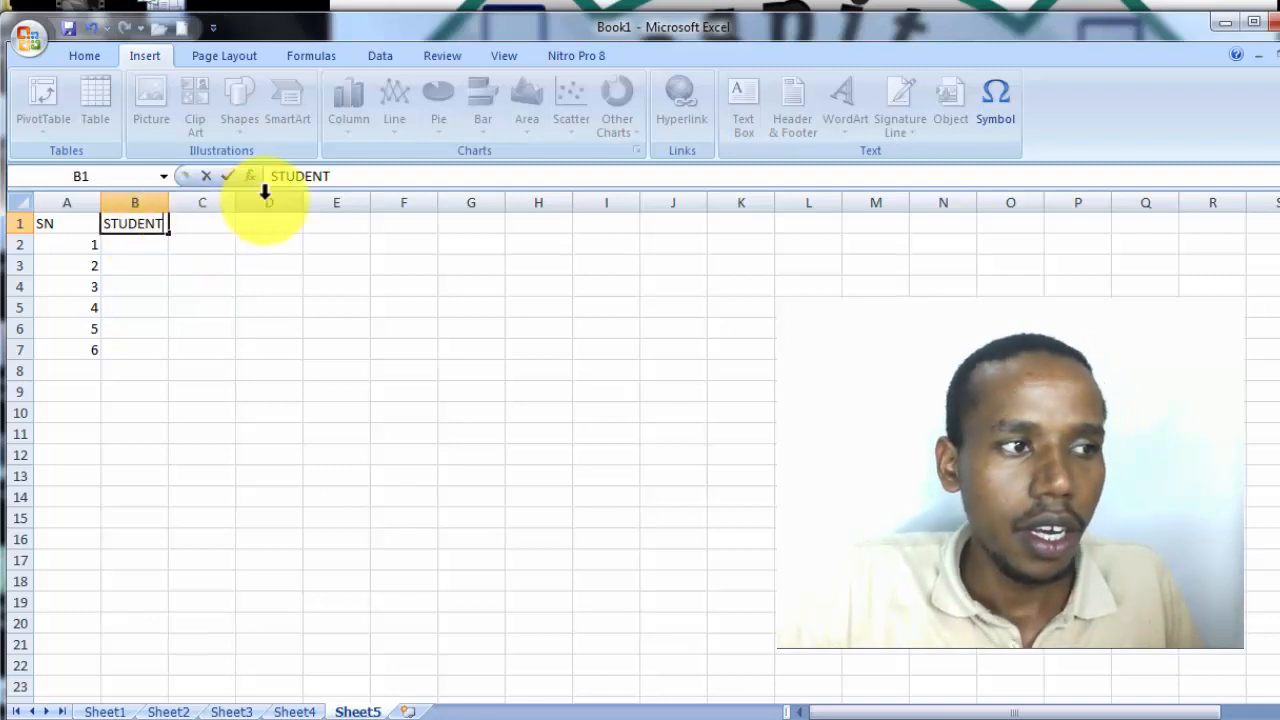
- Enter the first names of the first three students in cells B2 to B4 under the STUDENT heading
{"action": "left_click", "coordinate": [147, 244]}
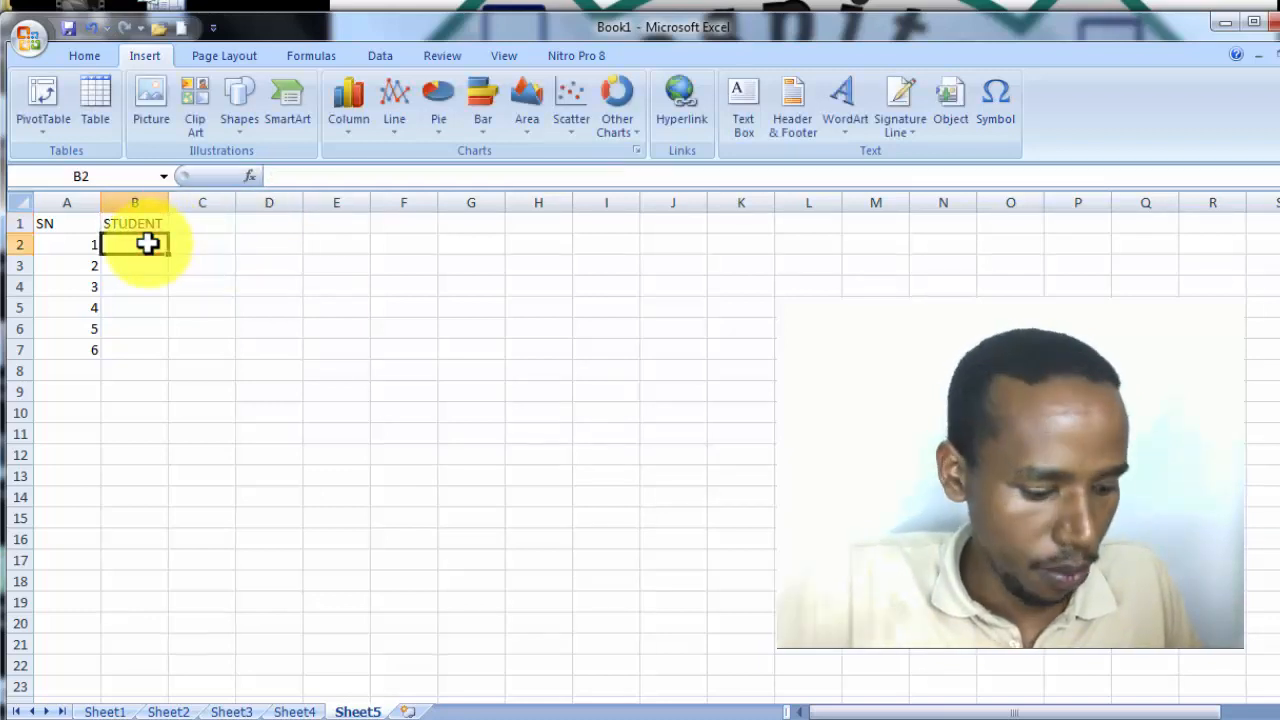
{"action": "type", "text": "rEHEMA"}
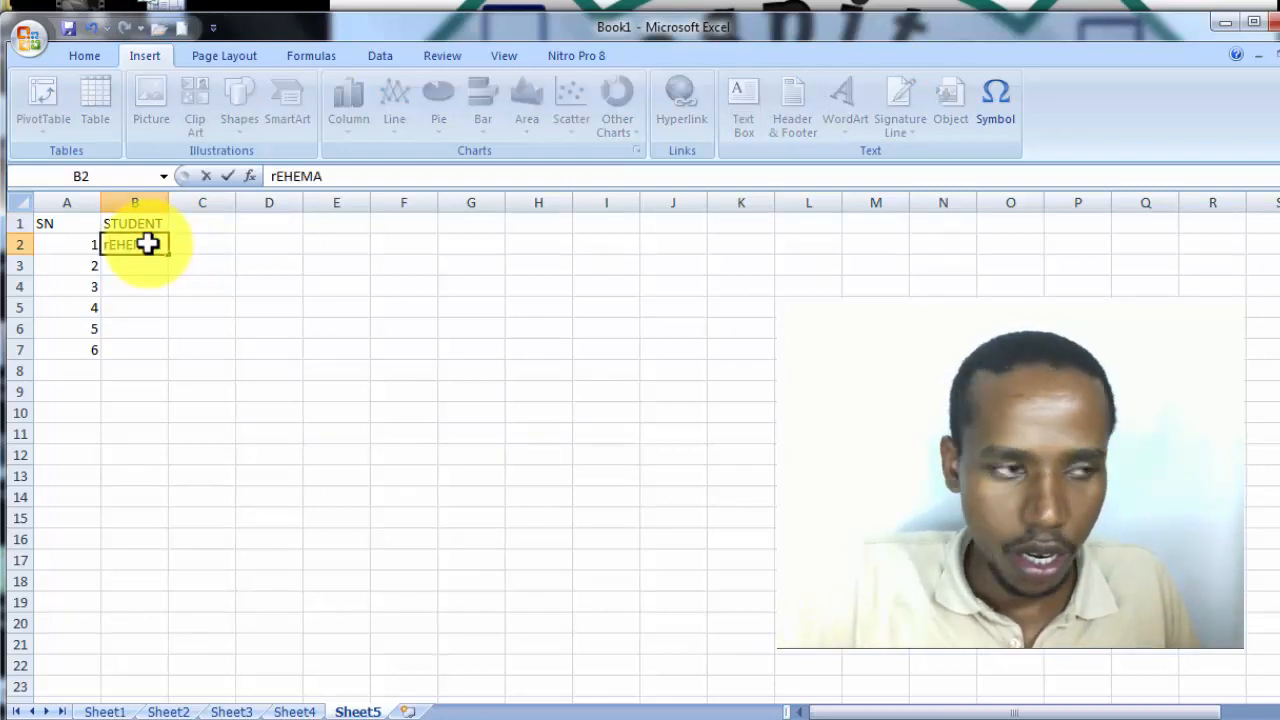
{"action": "key", "text": "Return"}
{"action": "type", "text": "Ally"}
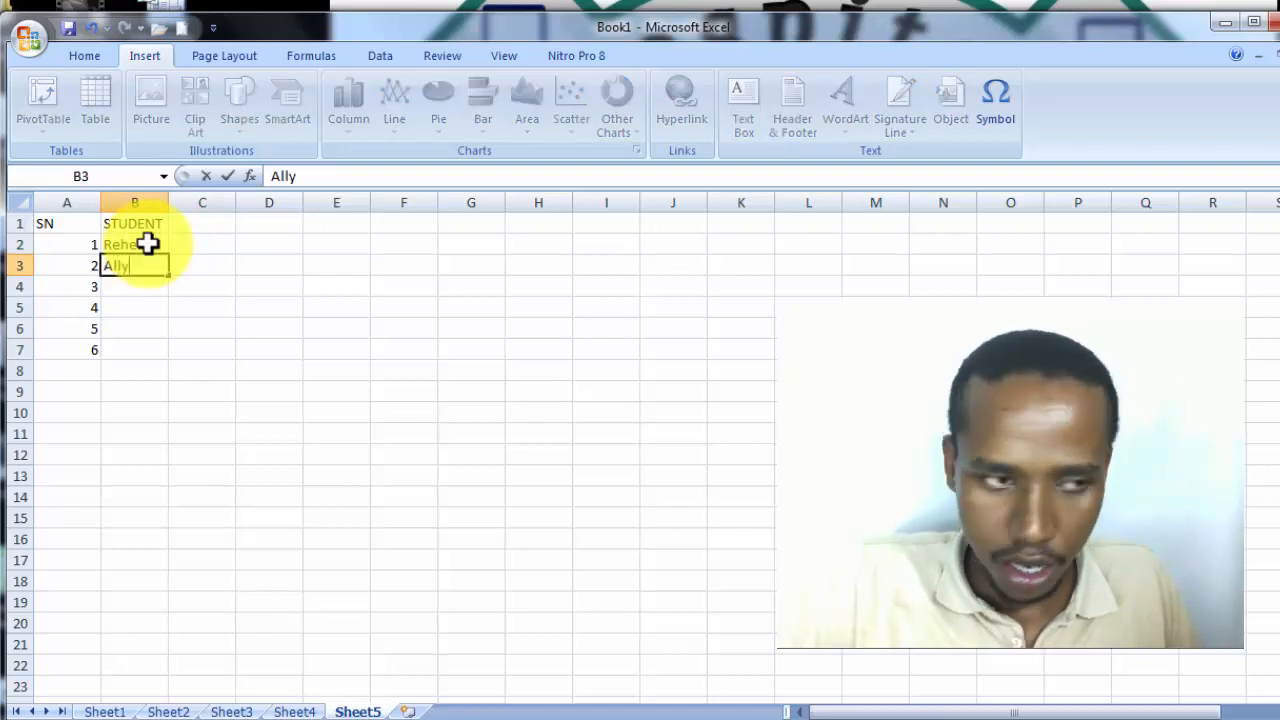
{"action": "key", "text": "Return"}
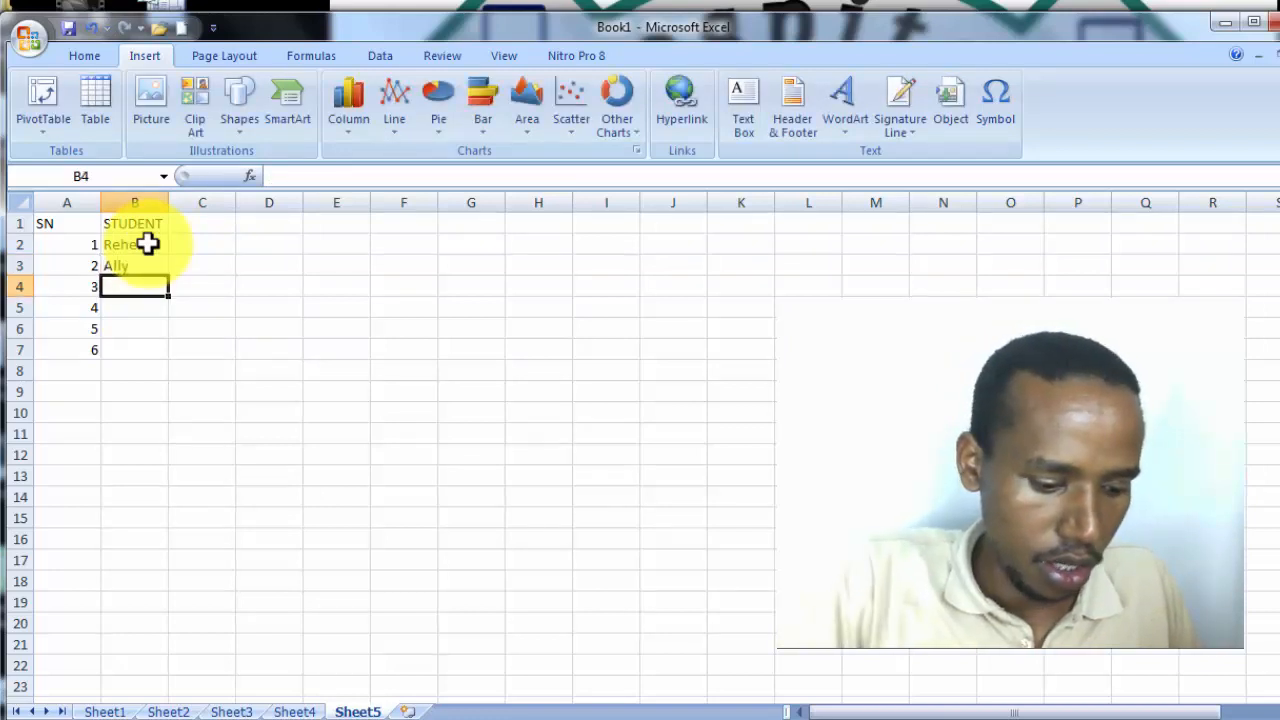
{"action": "type", "text": "Geo"}
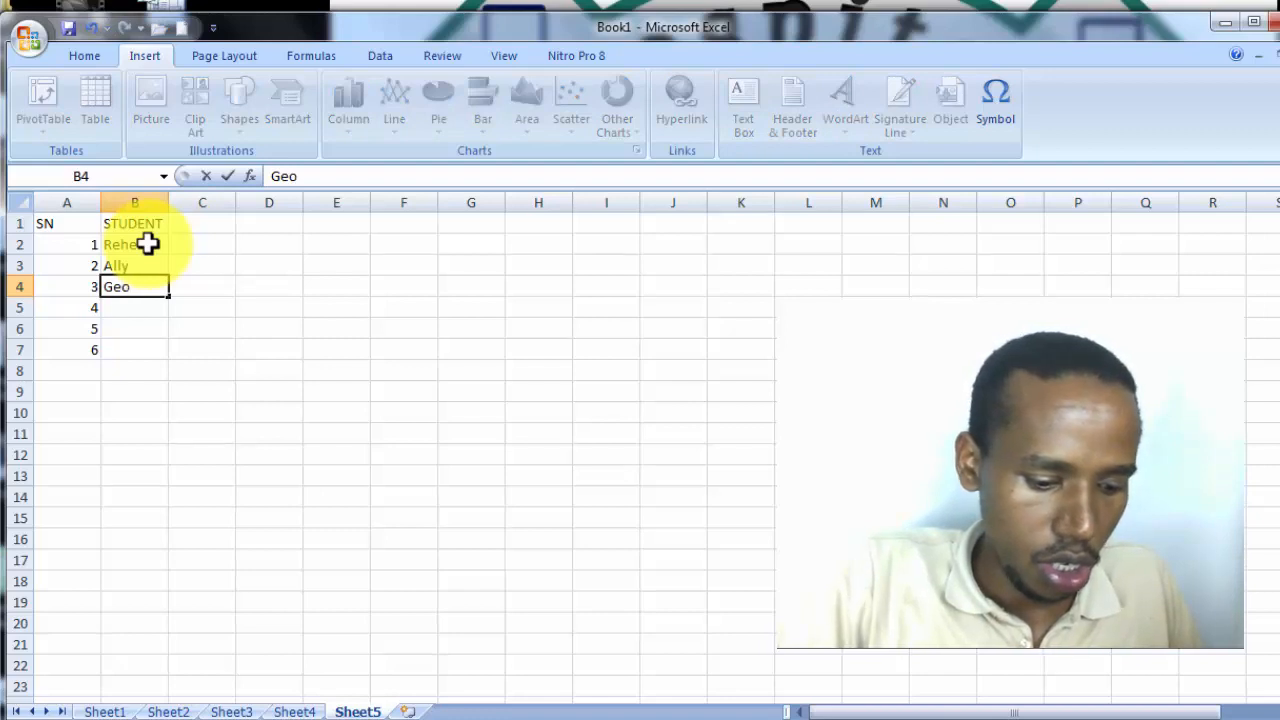
{"action": "type", "text": "rg"}
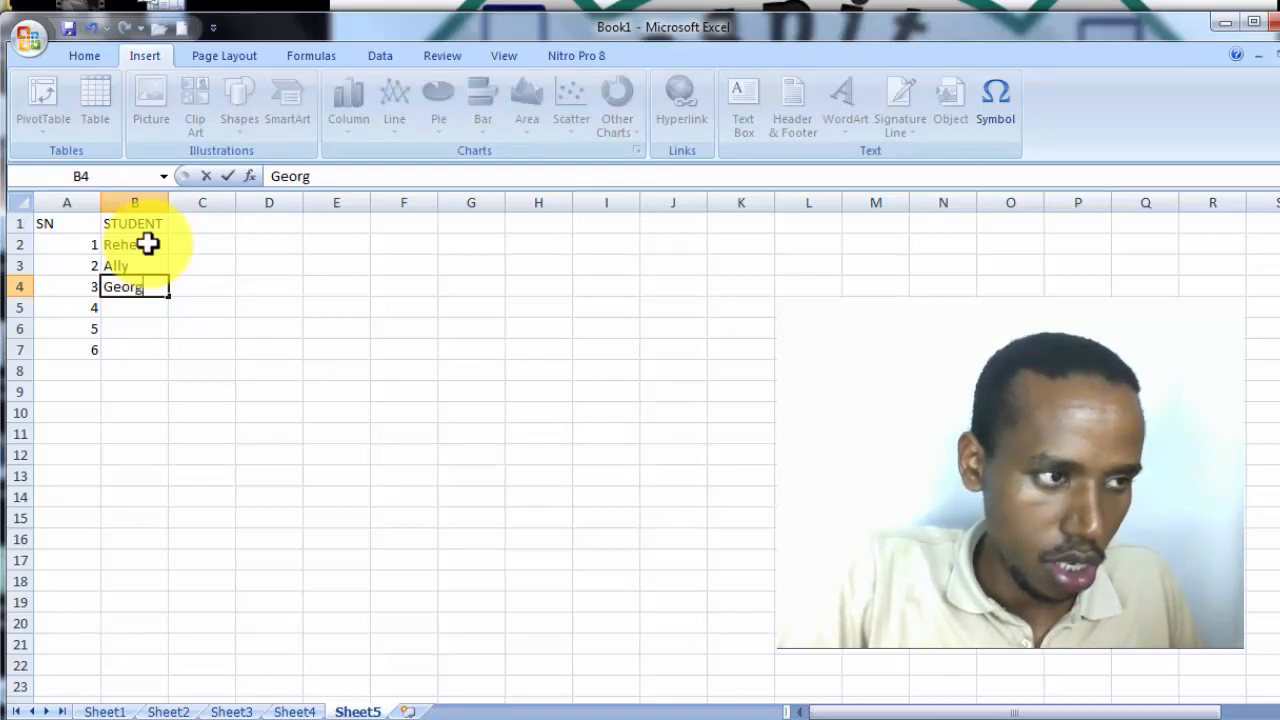
{"action": "type", "text": "e"}
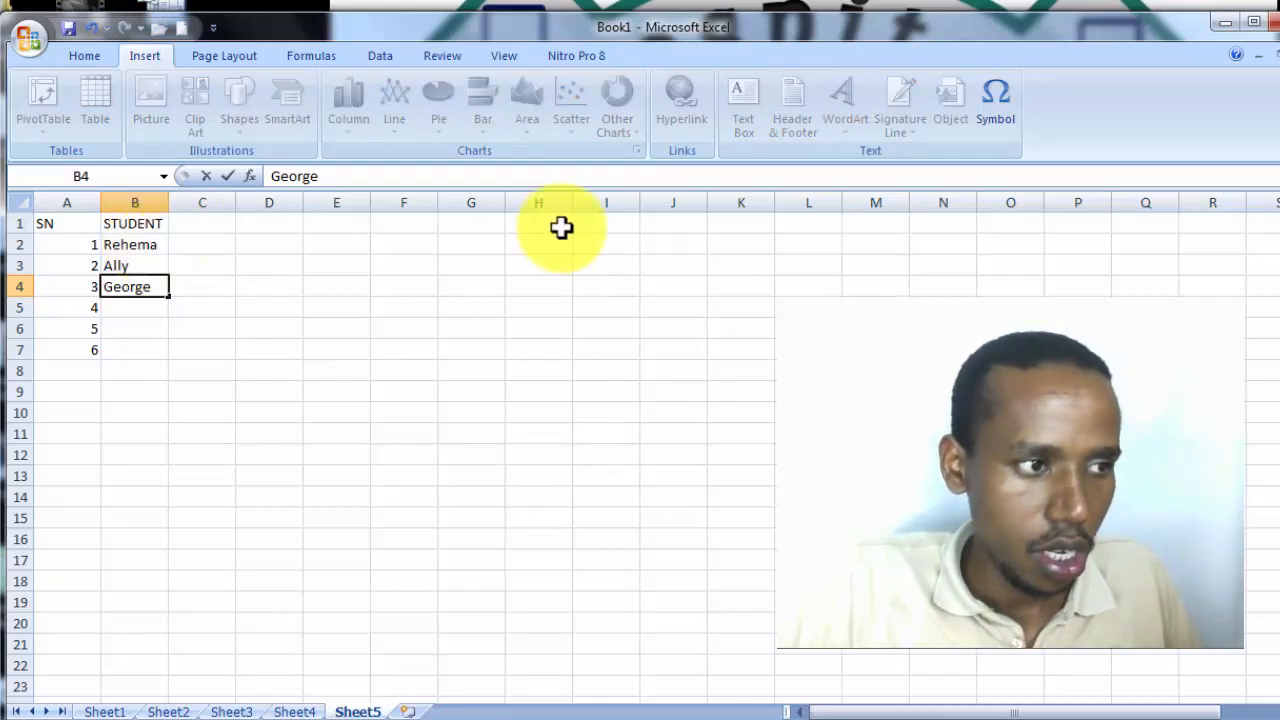
- Fill cells B5 to B7 with the first names of students 4 to 6
{"action": "left_click", "coordinate": [134, 309]}
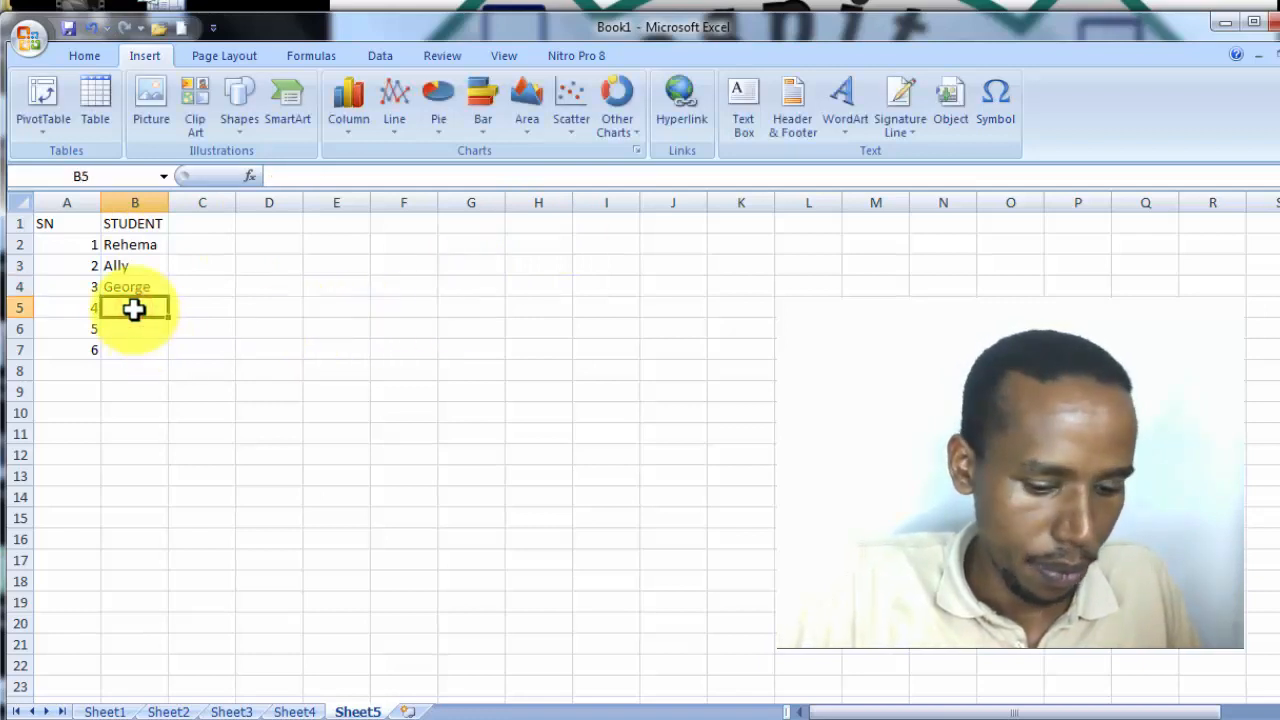
{"action": "type", "text": "E"}
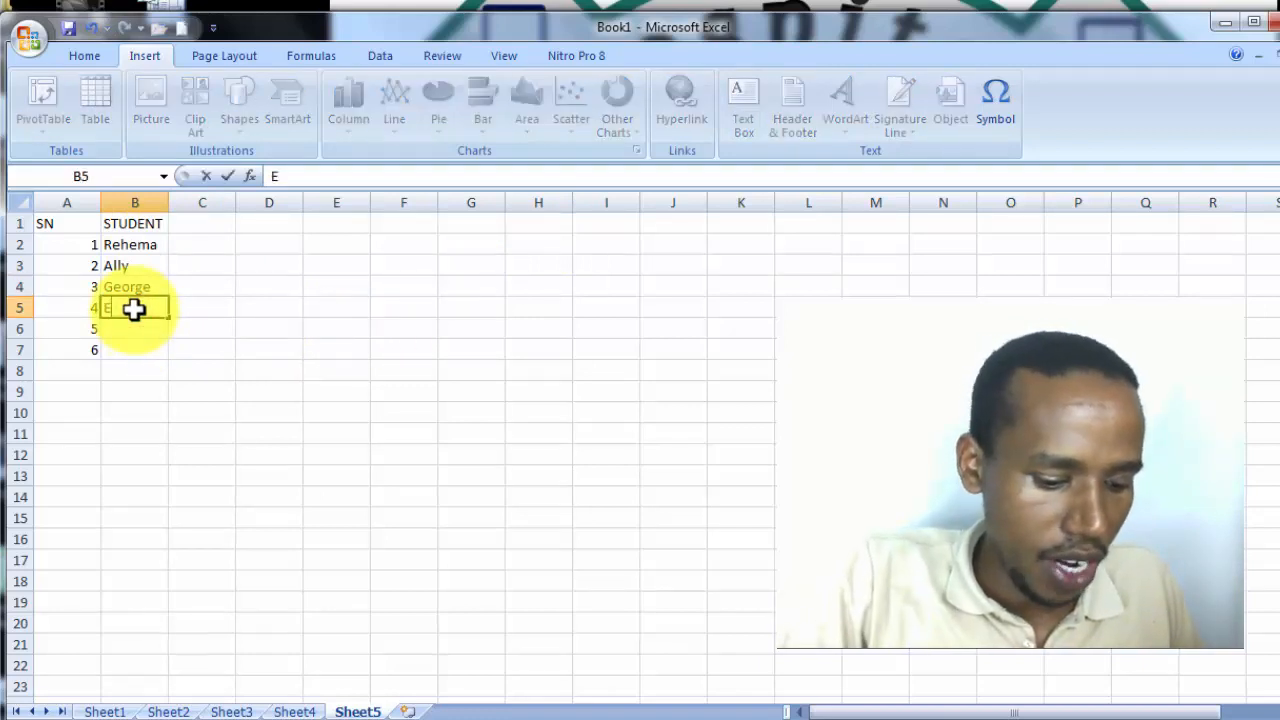
{"action": "type", "text": "vali"}
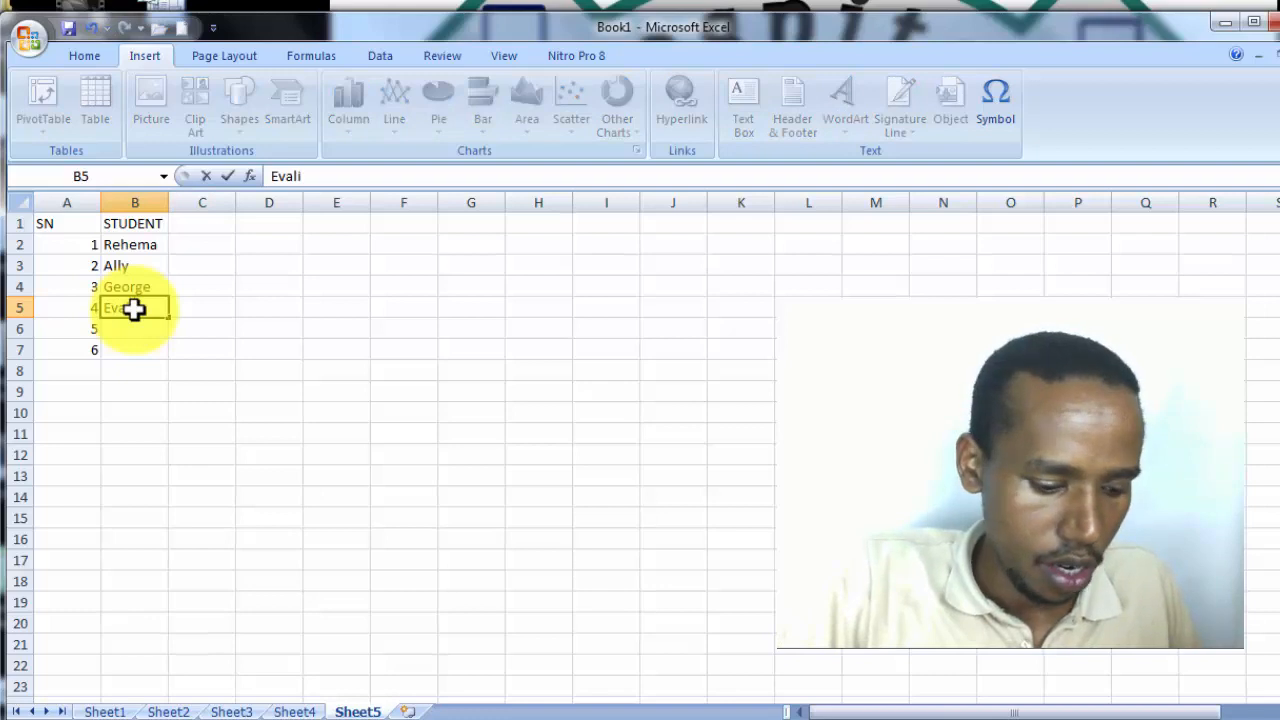
{"action": "type", "text": "ne"}
{"action": "key", "text": "Return"}
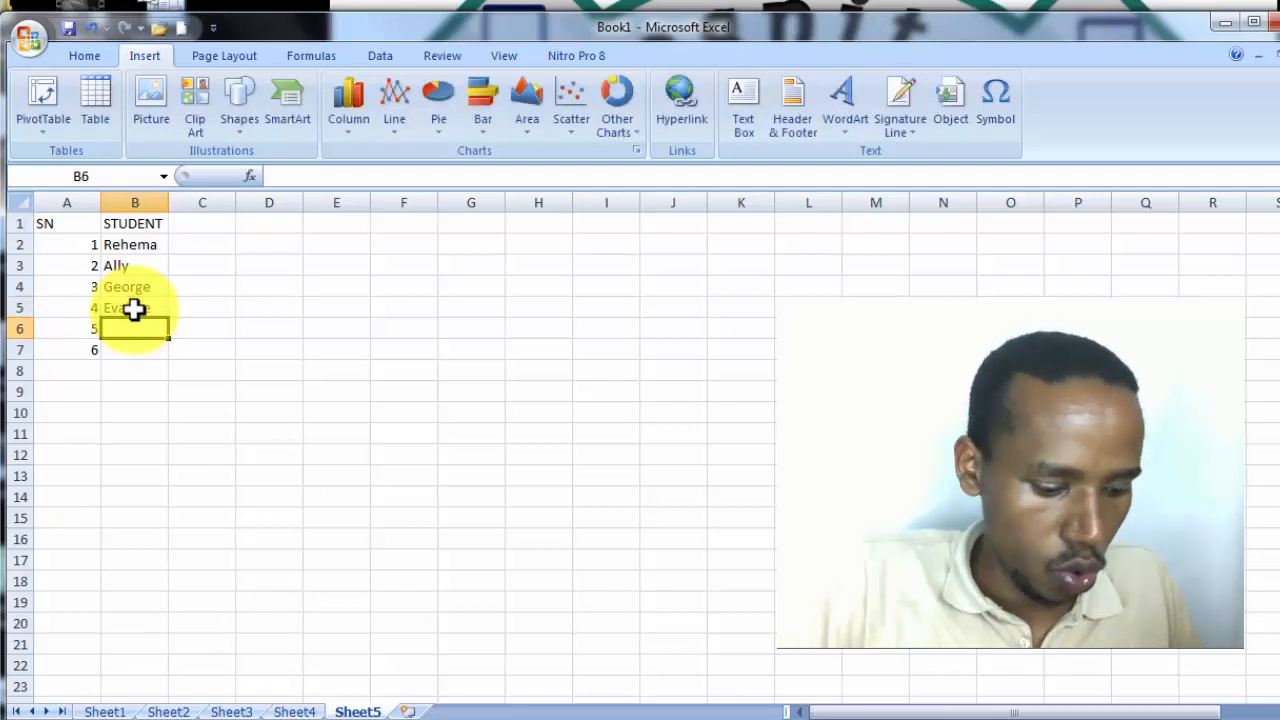
{"action": "type", "text": "Z"}
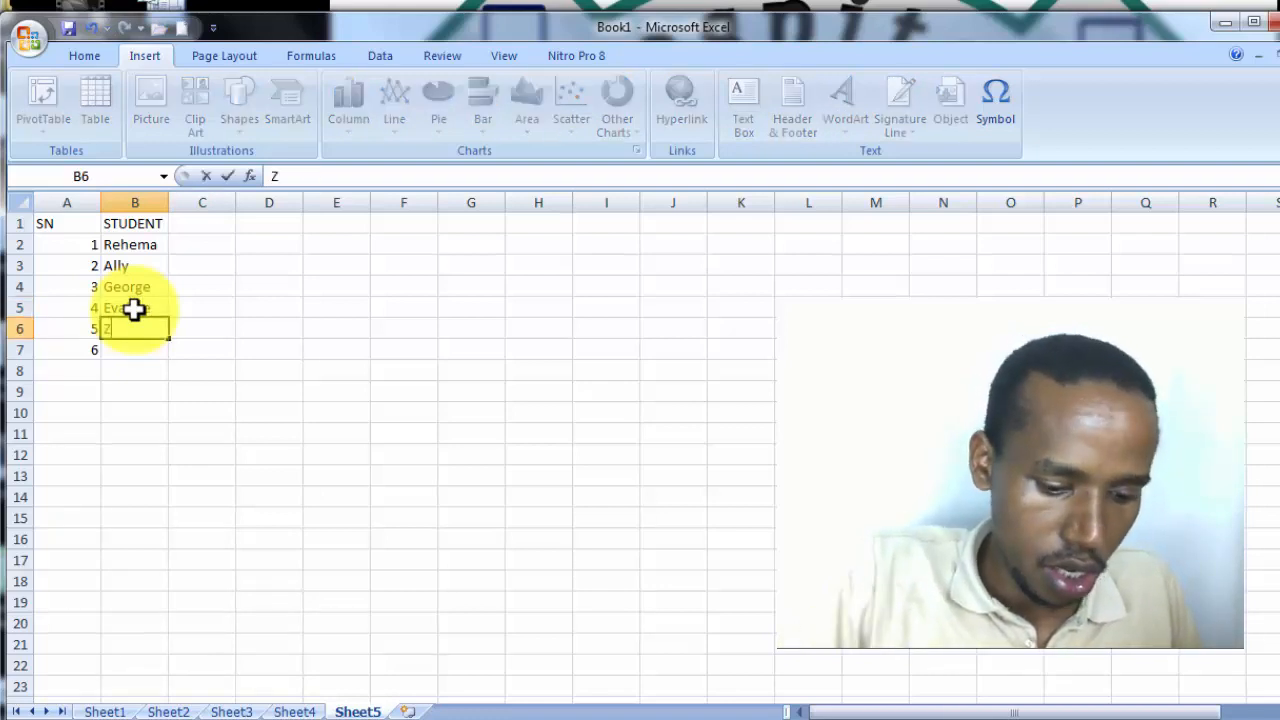
{"action": "type", "text": "uhura"}
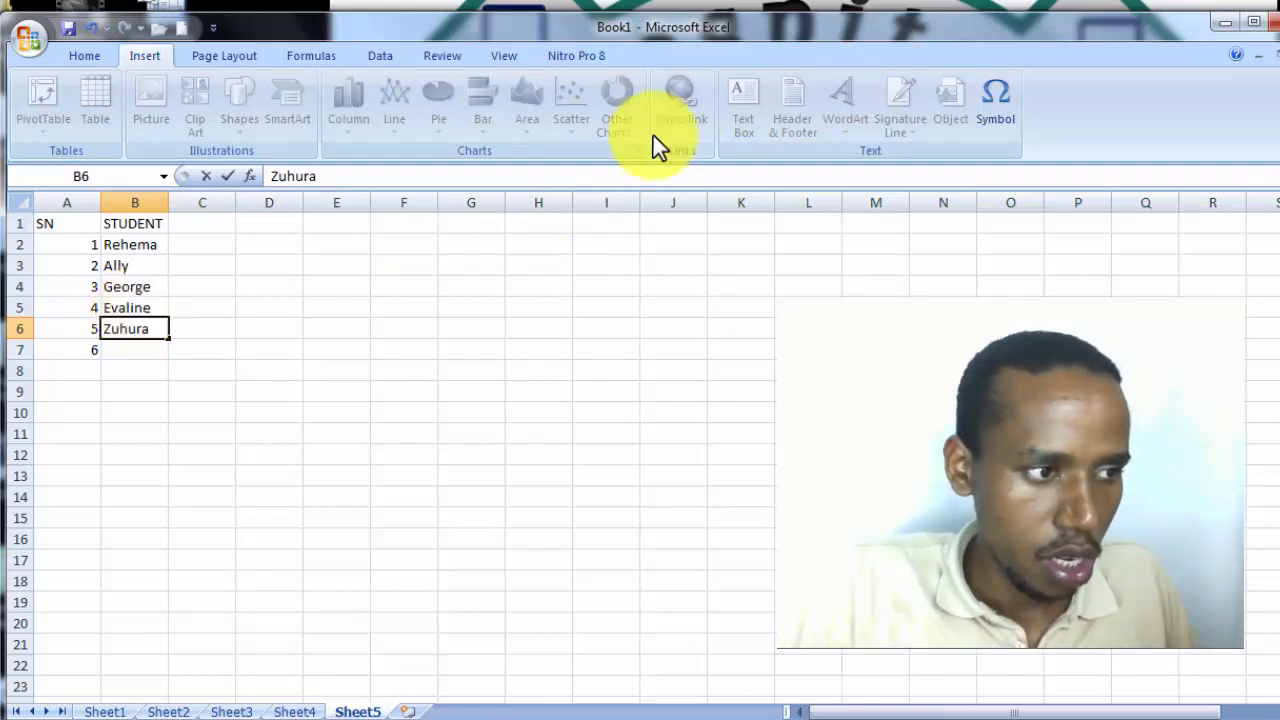
{"action": "left_click", "coordinate": [143, 352]}
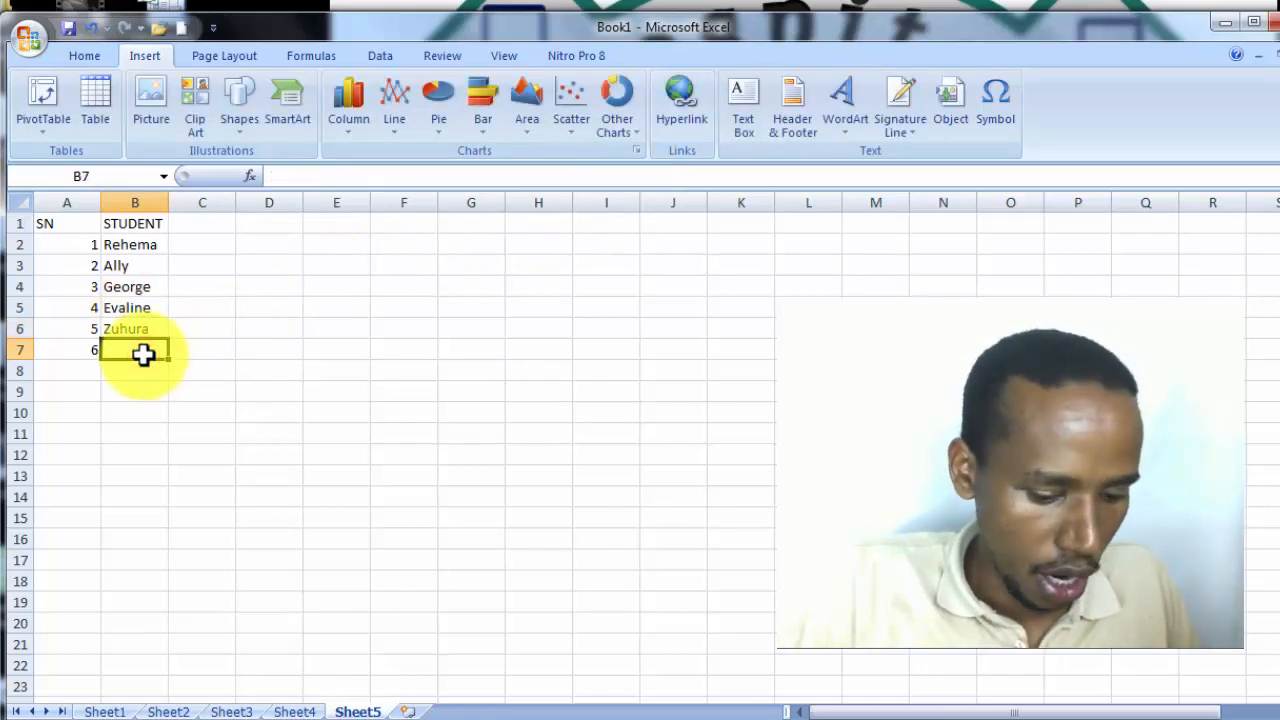
{"action": "type", "text": "Juma"}
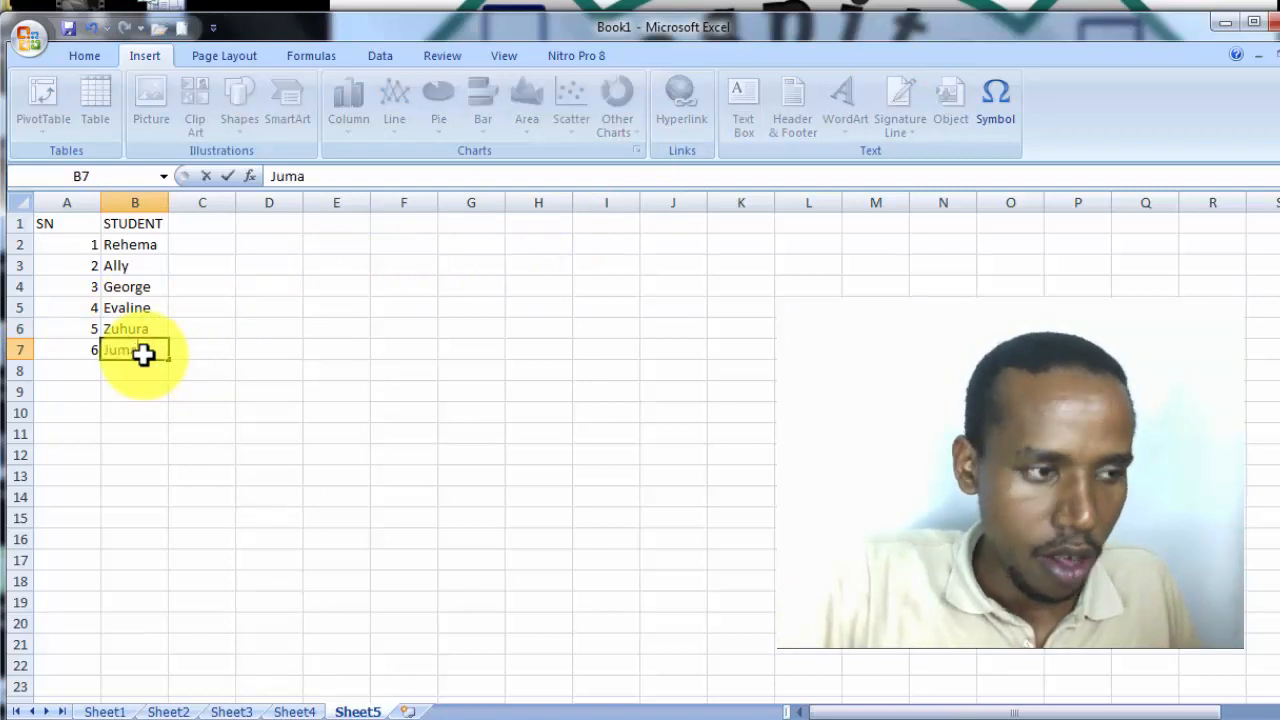
- Enter the column heading tes 1 in cell C1
{"action": "left_click", "coordinate": [216, 224]}
{"action": "type", "text": "t"}
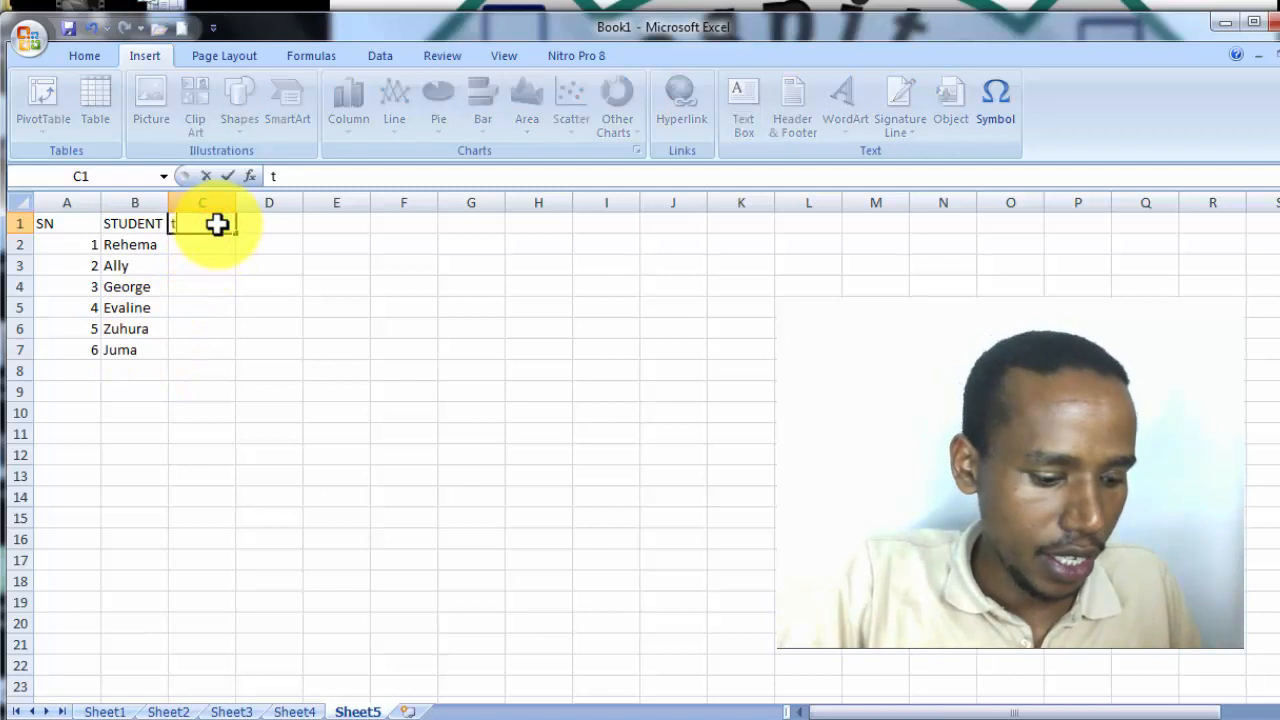
{"action": "type", "text": "es 1"}
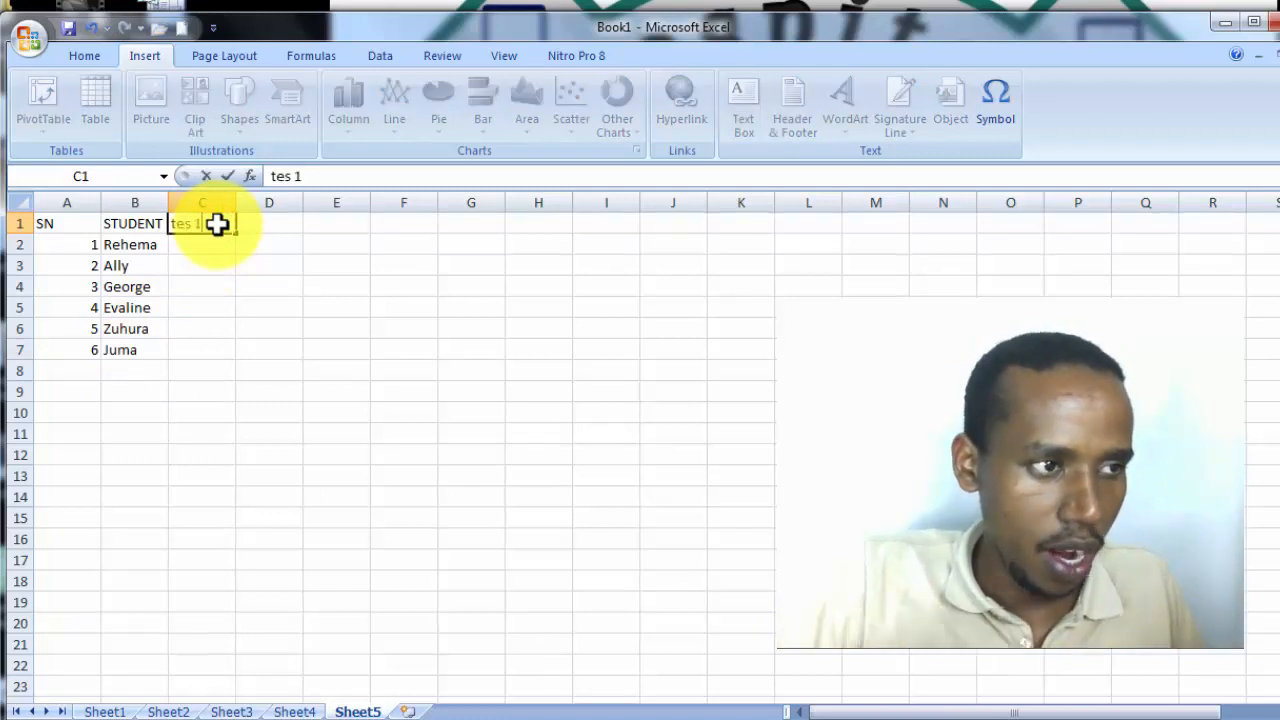
{"action": "left_click", "coordinate": [225, 261]}
{"action": "left_click", "coordinate": [223, 227]}
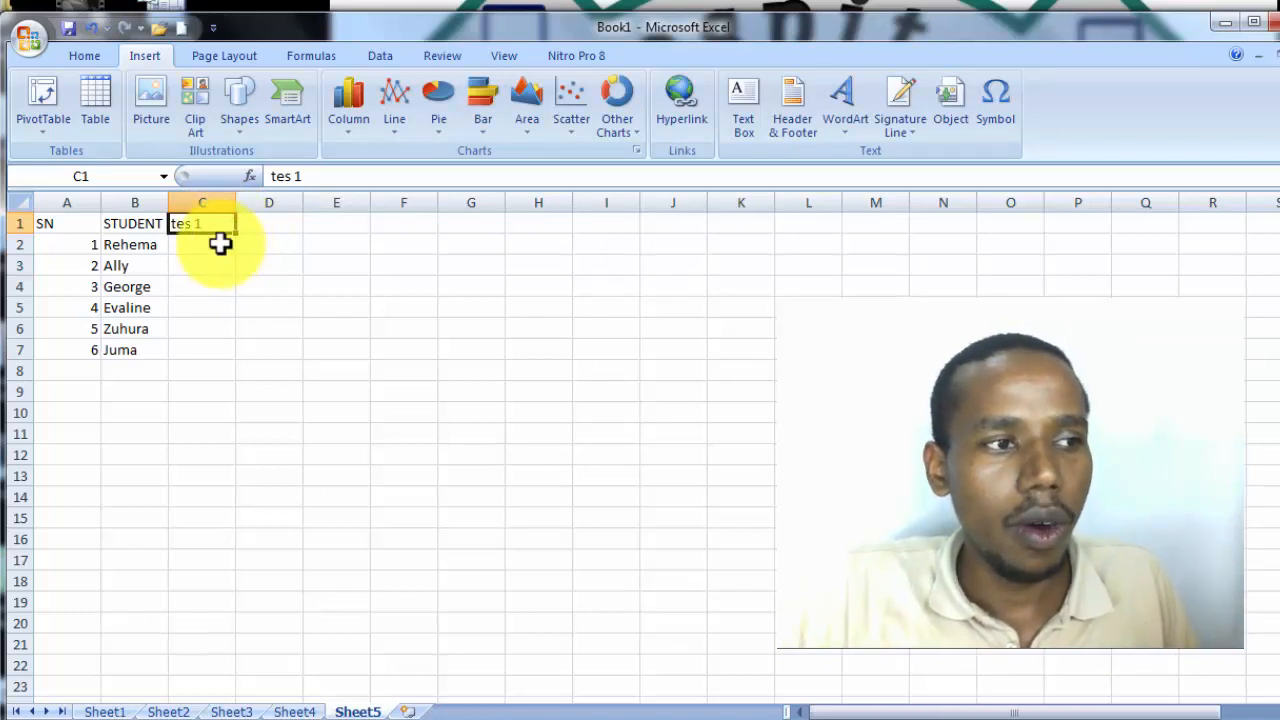
{"action": "left_click", "coordinate": [220, 243]}
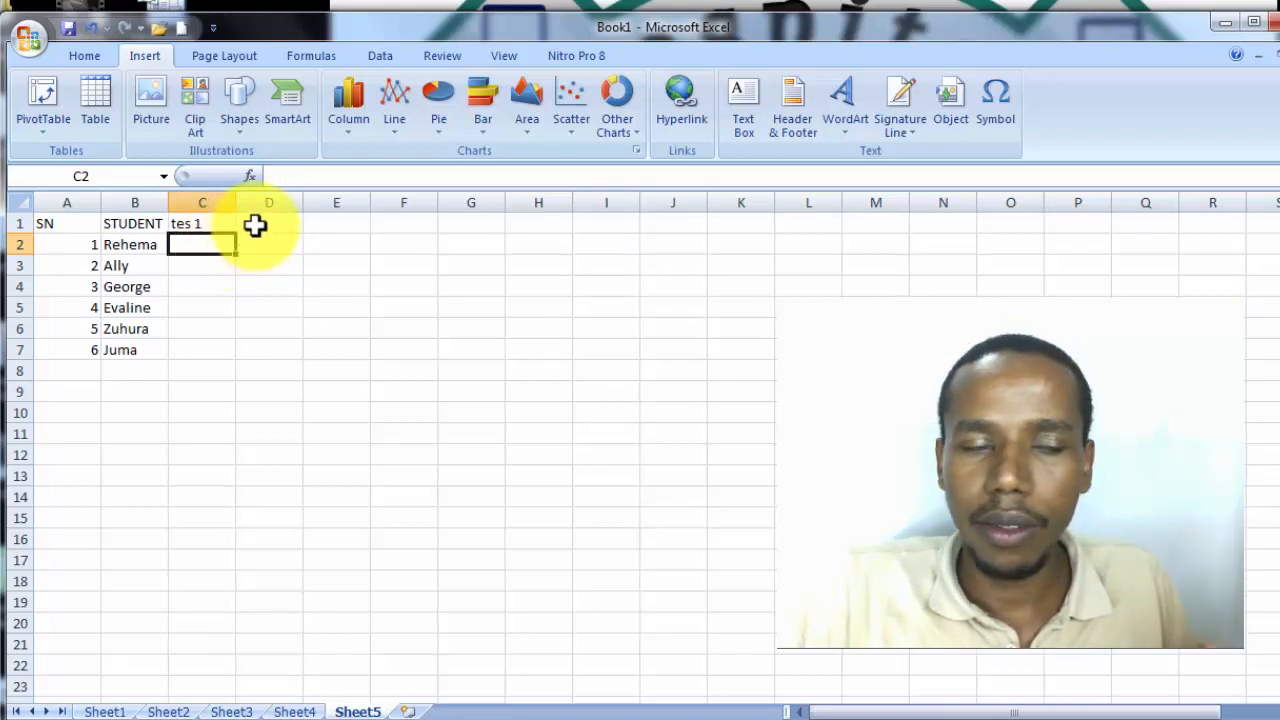
- Replace the heading in cell C1 with TEST 1 in capital letters
{"action": "left_click", "coordinate": [204, 224]}
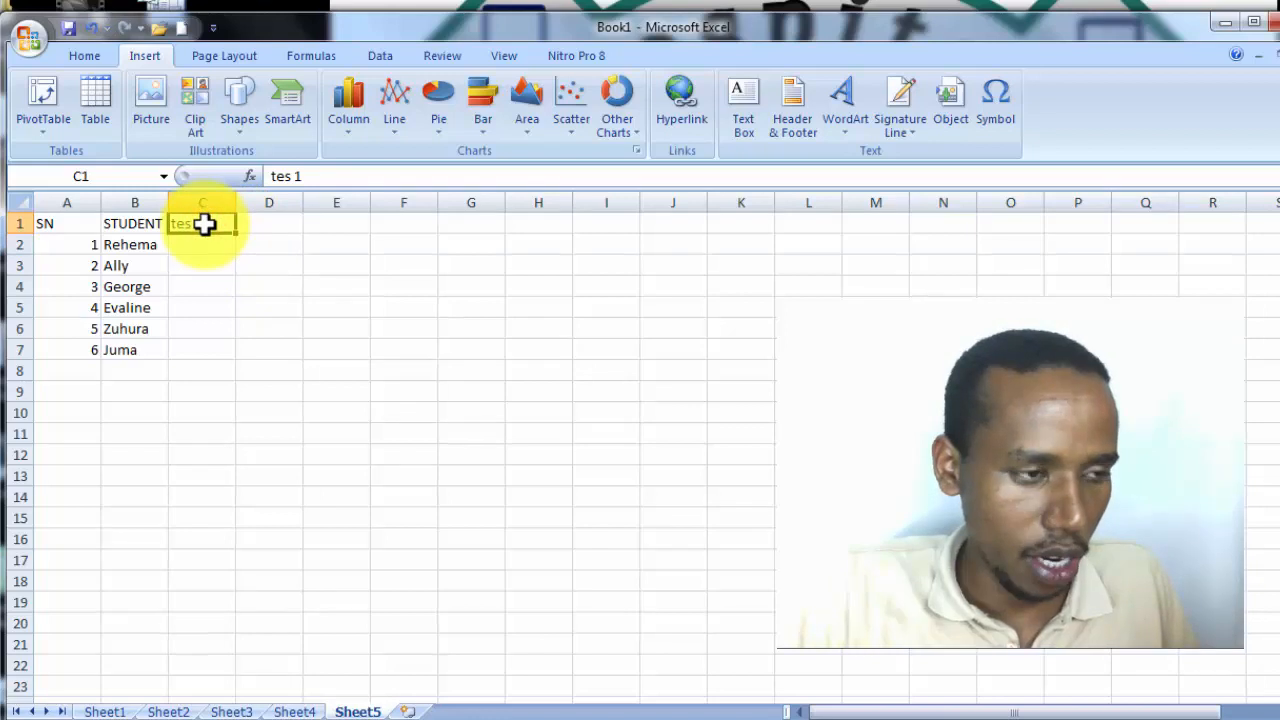
{"action": "type", "text": "TE"}
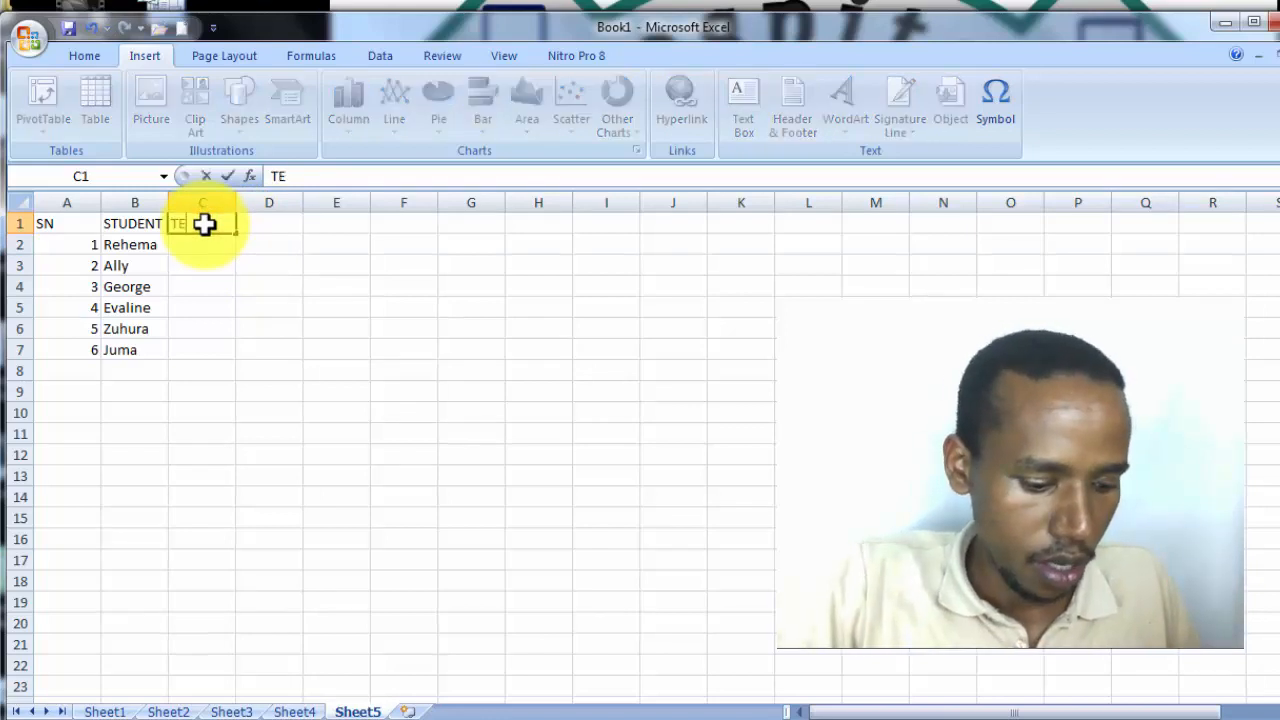
{"action": "type", "text": "ST"}
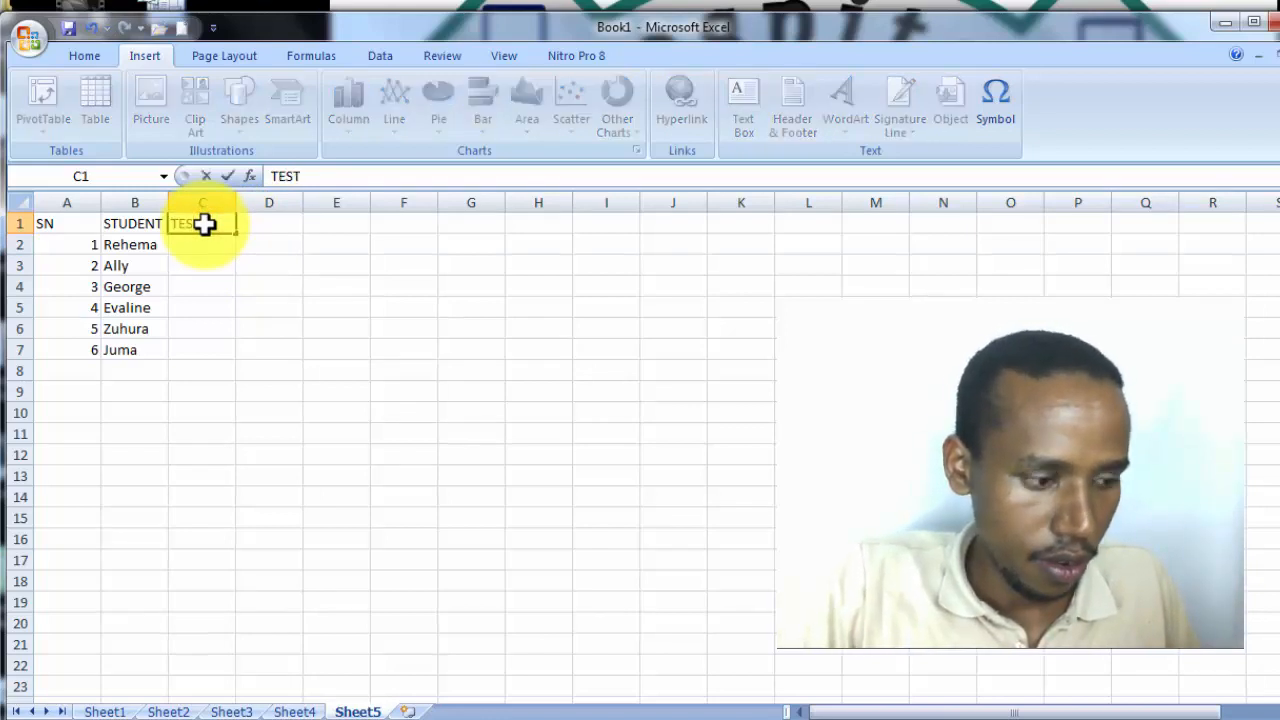
{"action": "type", "text": " 1"}
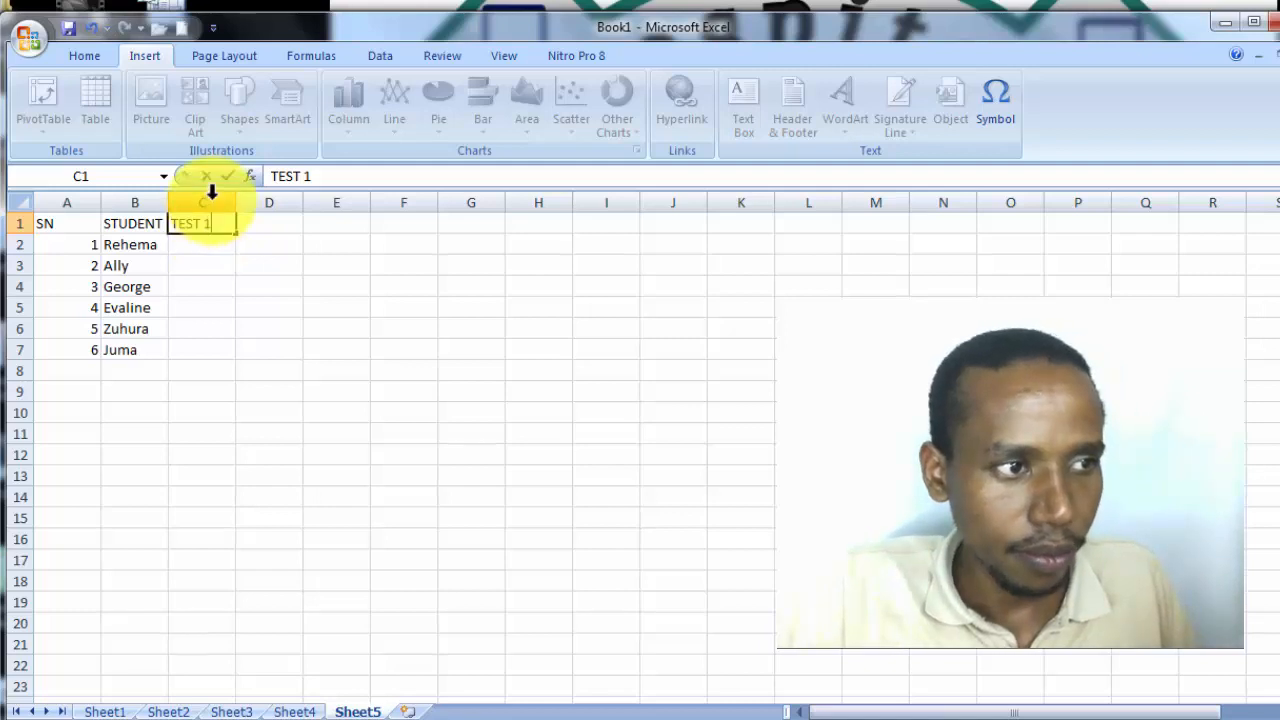
- Enter the column headings TEST 2 in cell D1 and TEST 3 in cell E1
{"action": "left_click", "coordinate": [286, 222]}
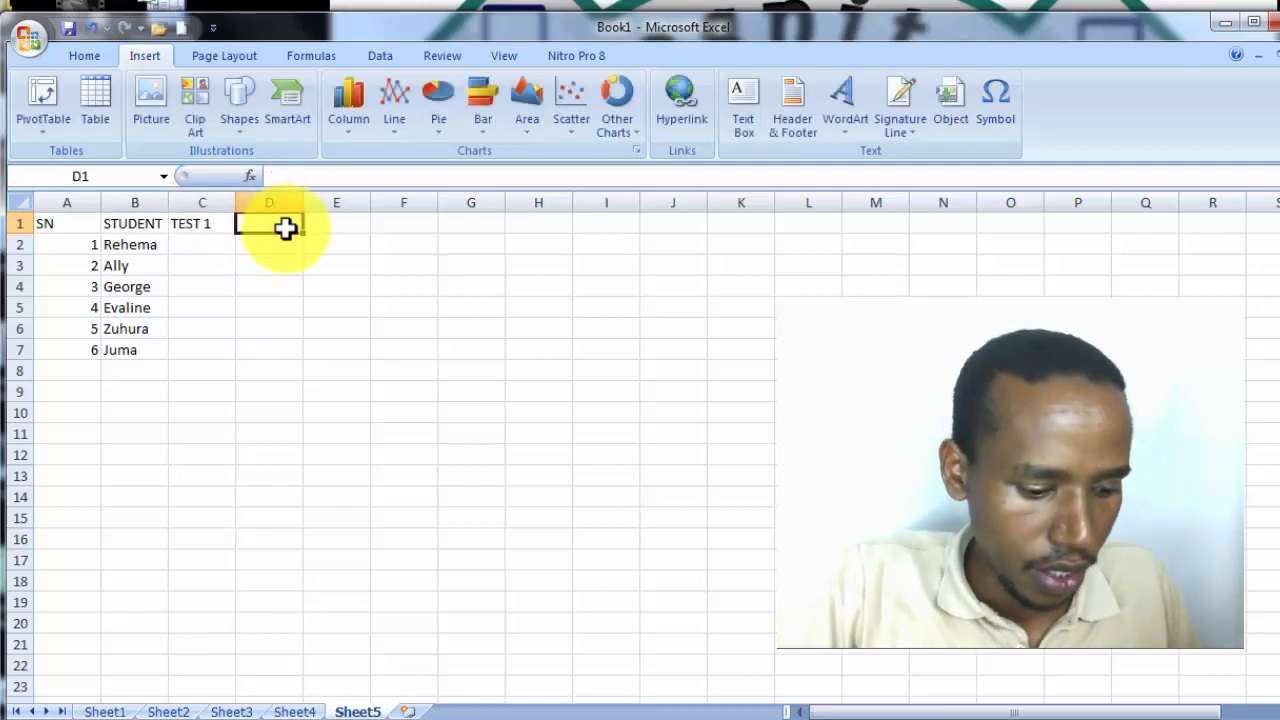
{"action": "type", "text": "TEST 2"}
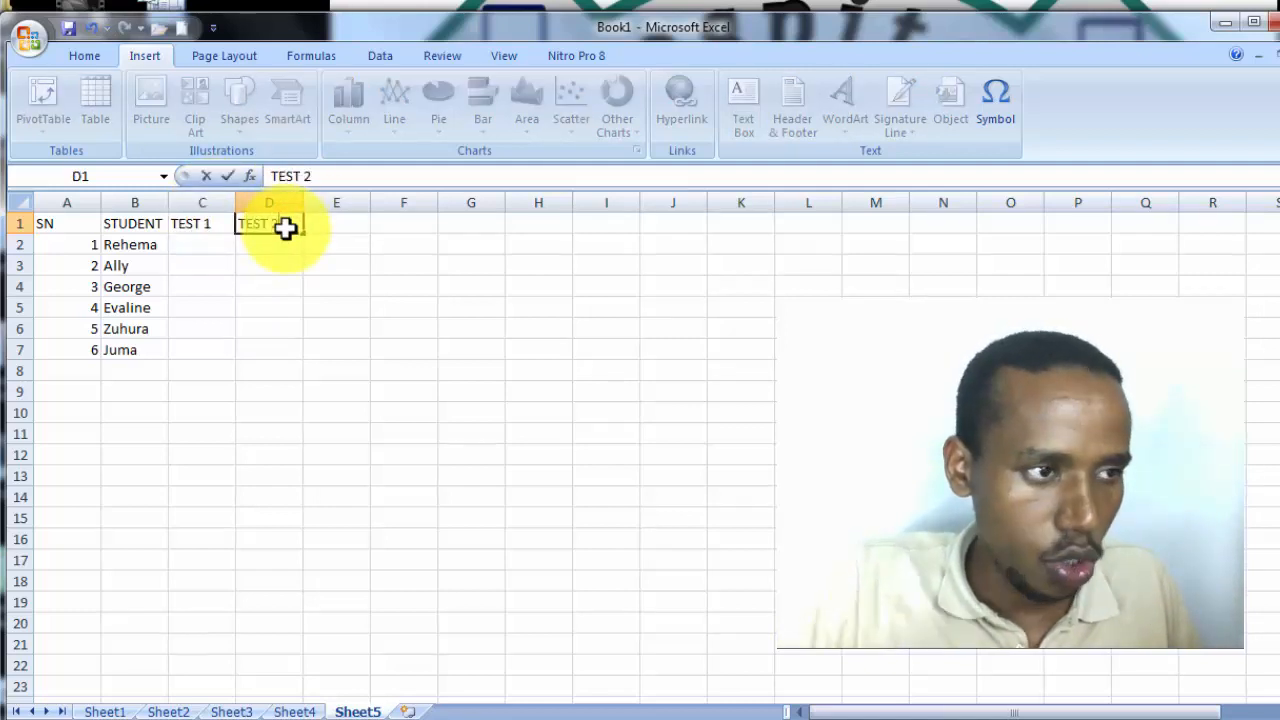
{"action": "left_click", "coordinate": [337, 224]}
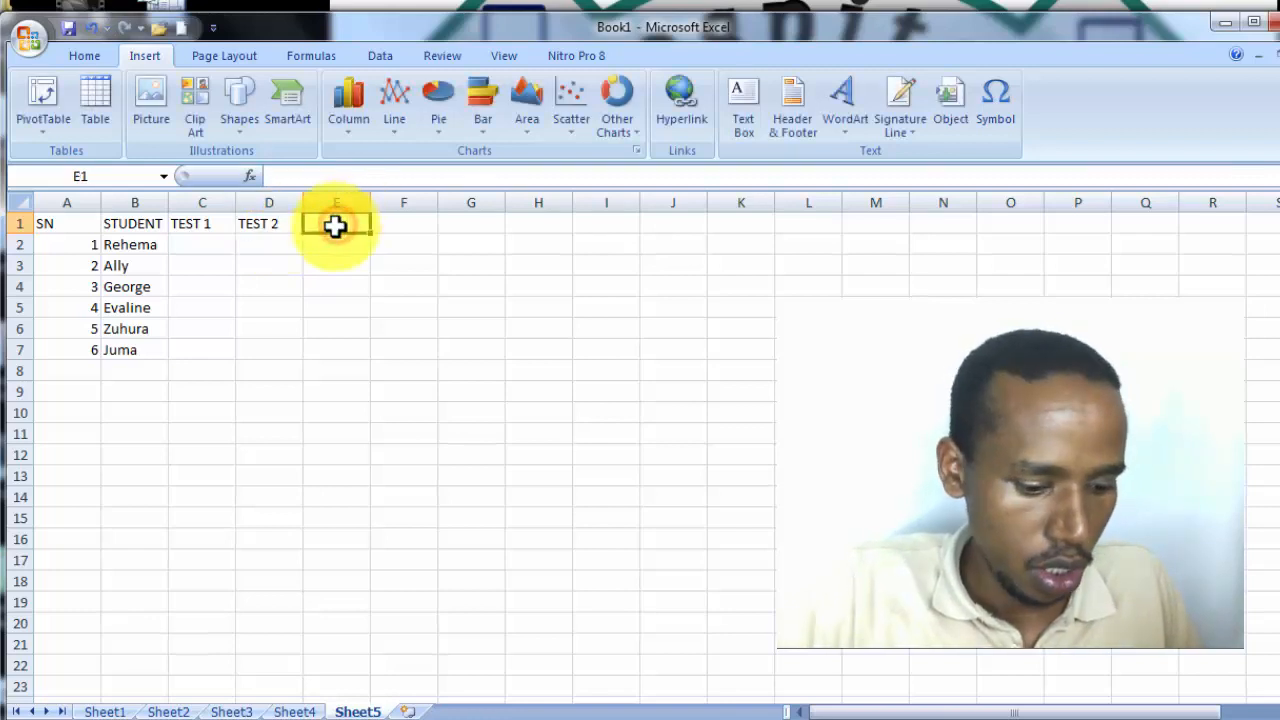
{"action": "type", "text": "TEST"}
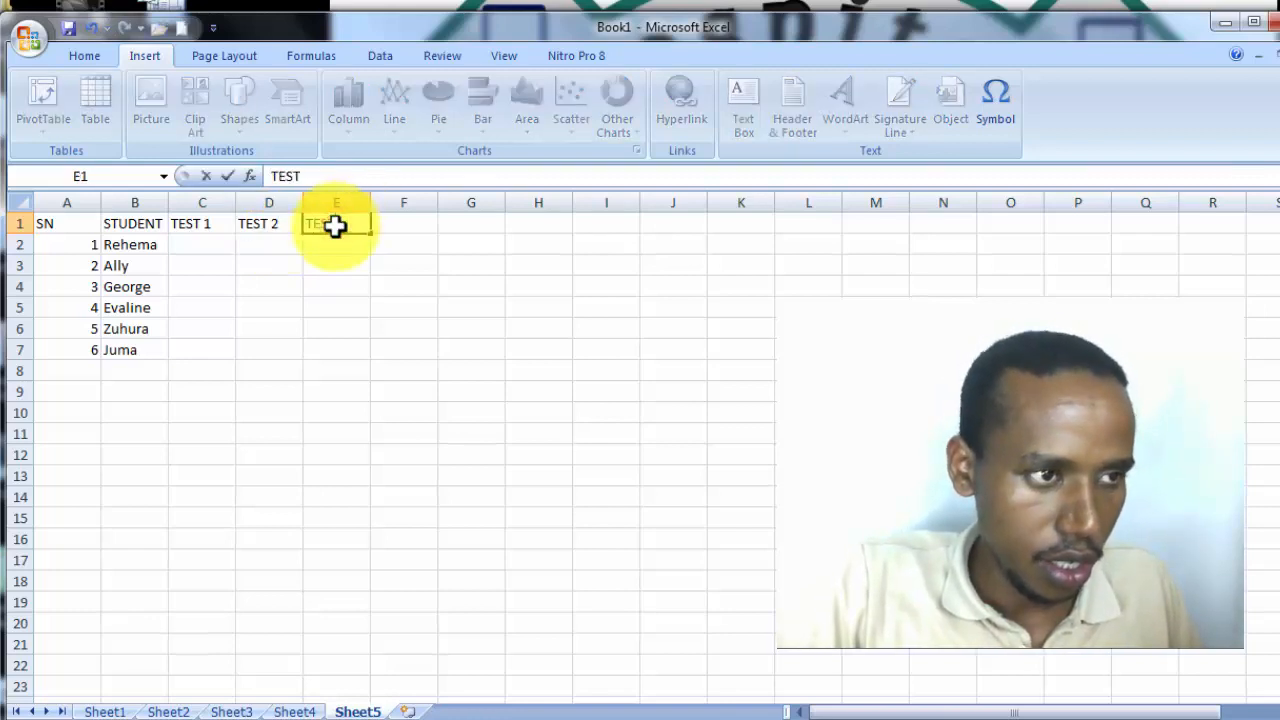
{"action": "type", "text": " 3"}
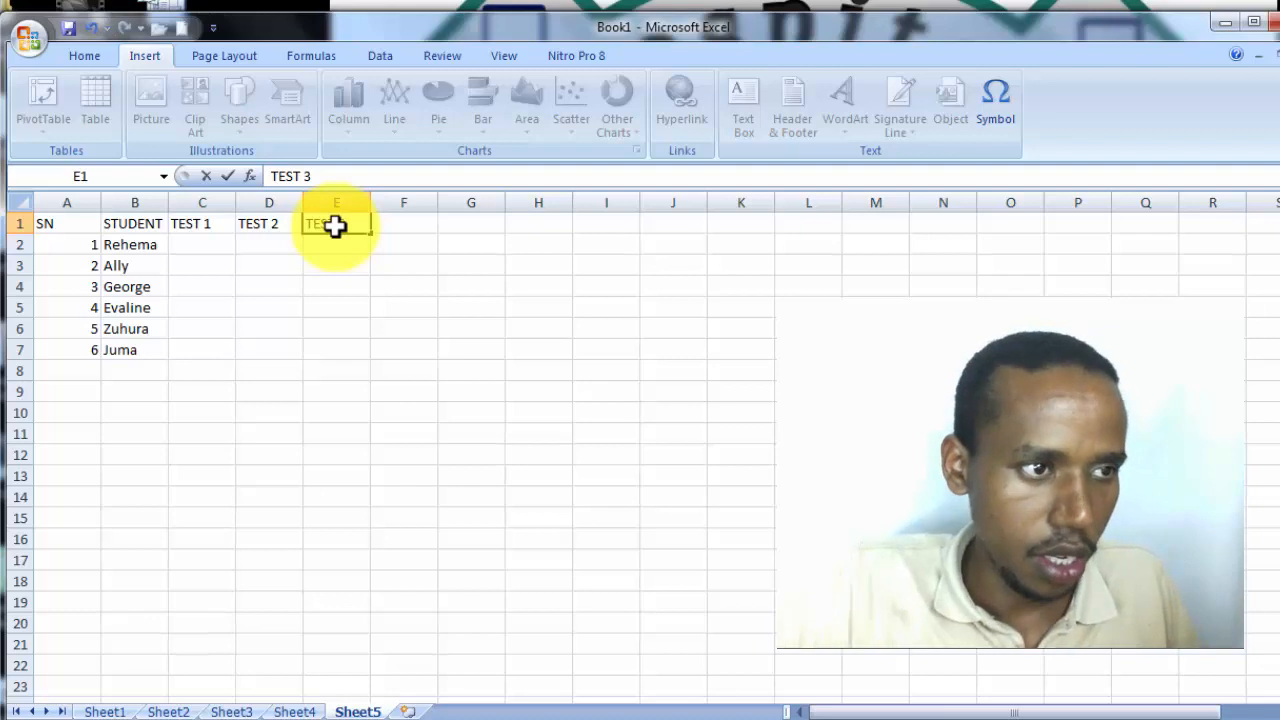
- Enter the first student's test scores 44, 99 and 81 in cells C2, D2 and E2
{"action": "left_click", "coordinate": [207, 241]}
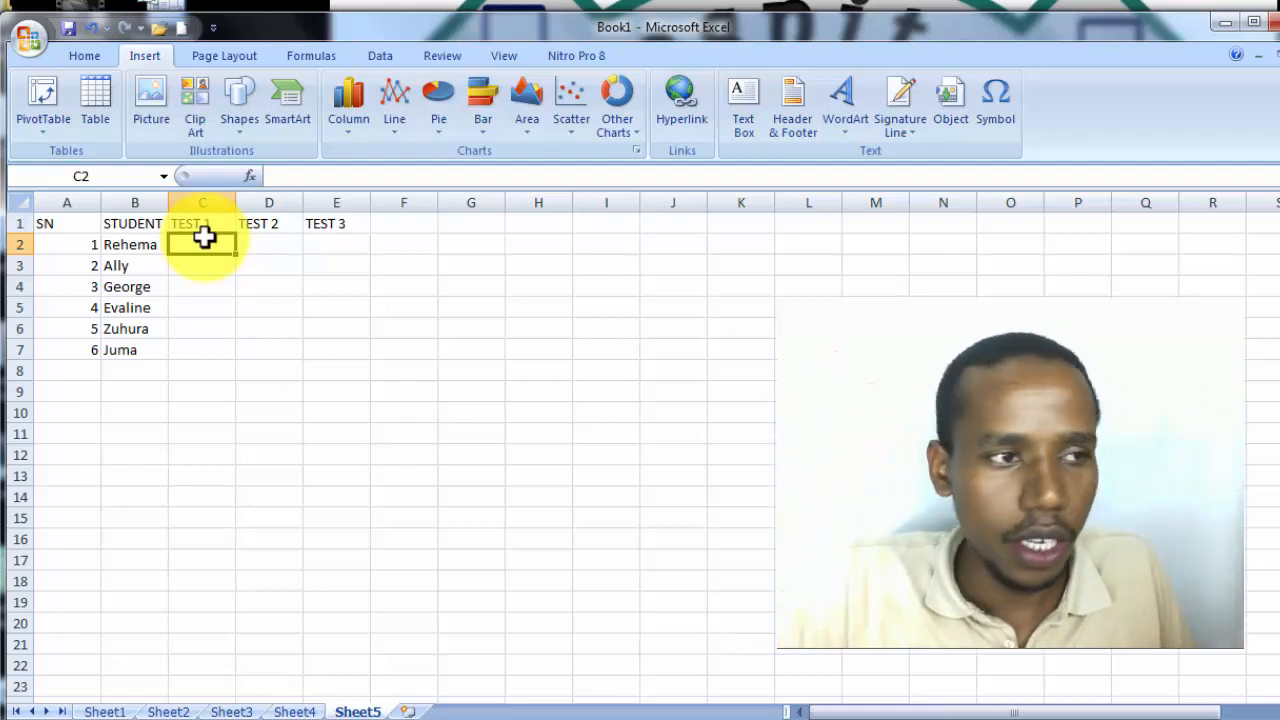
{"action": "key", "text": "Left"}
{"action": "key", "text": "Left"}
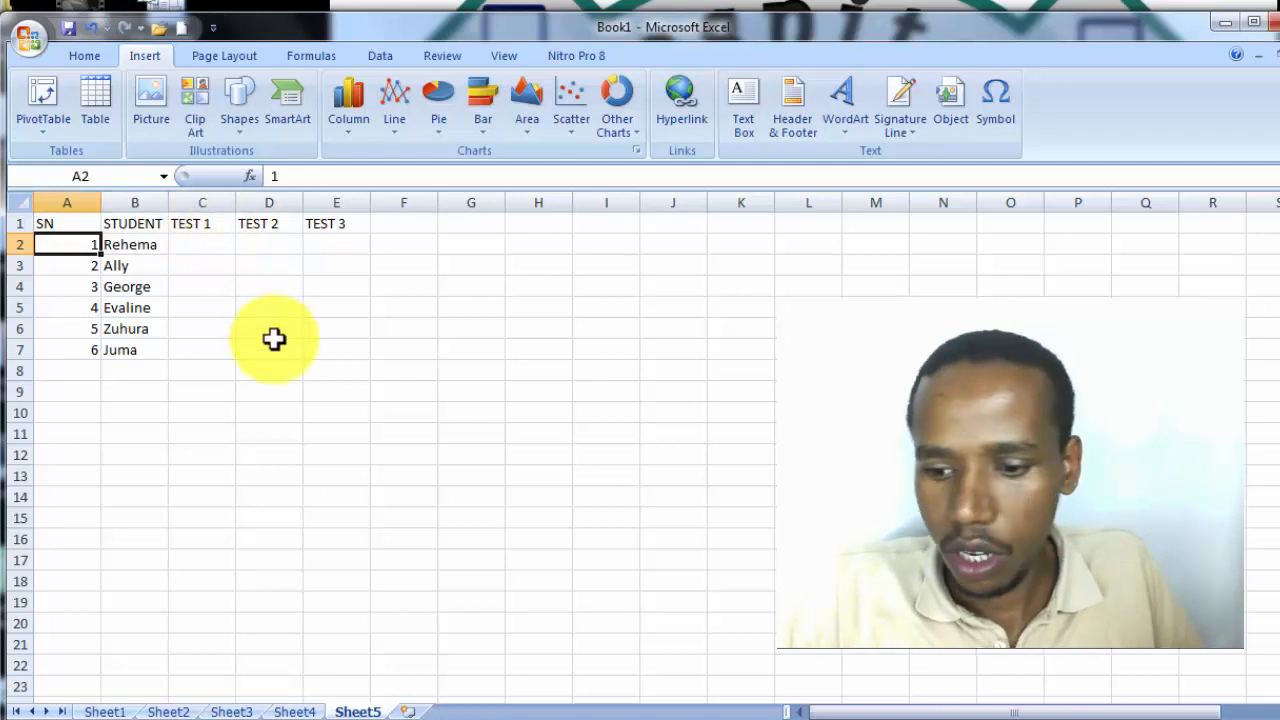
{"action": "left_click", "coordinate": [202, 244]}
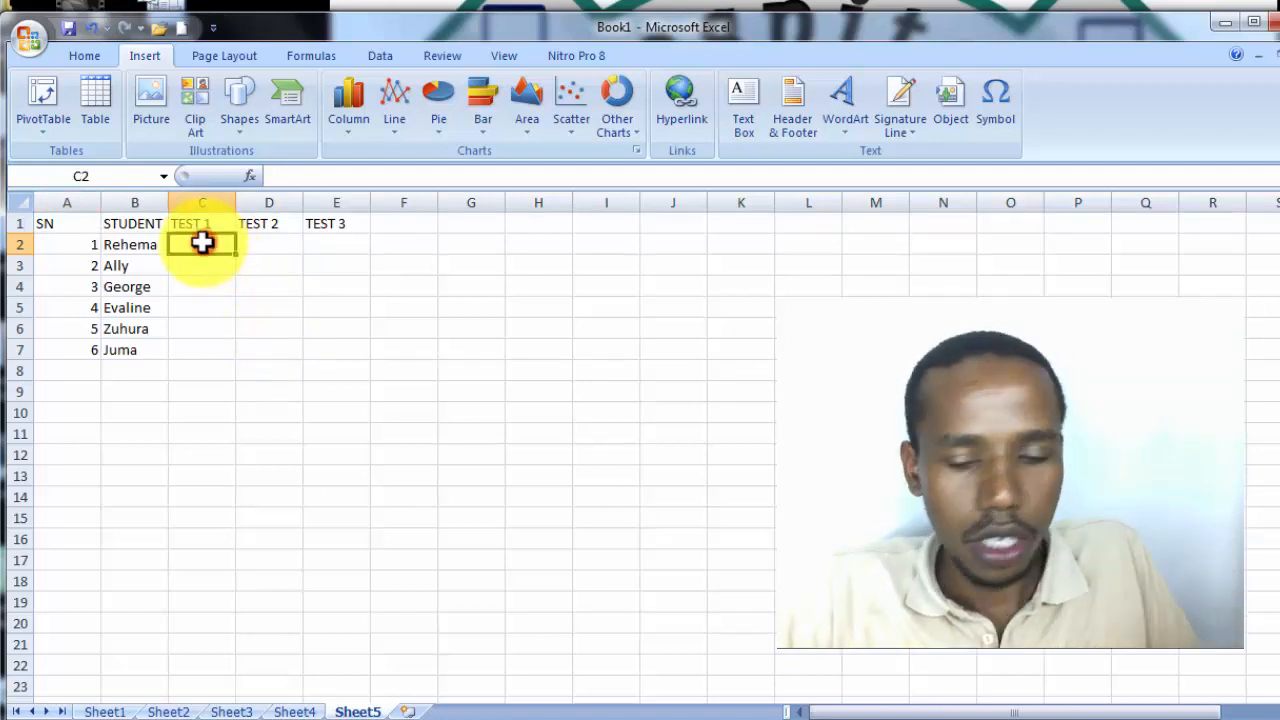
{"action": "type", "text": "44"}
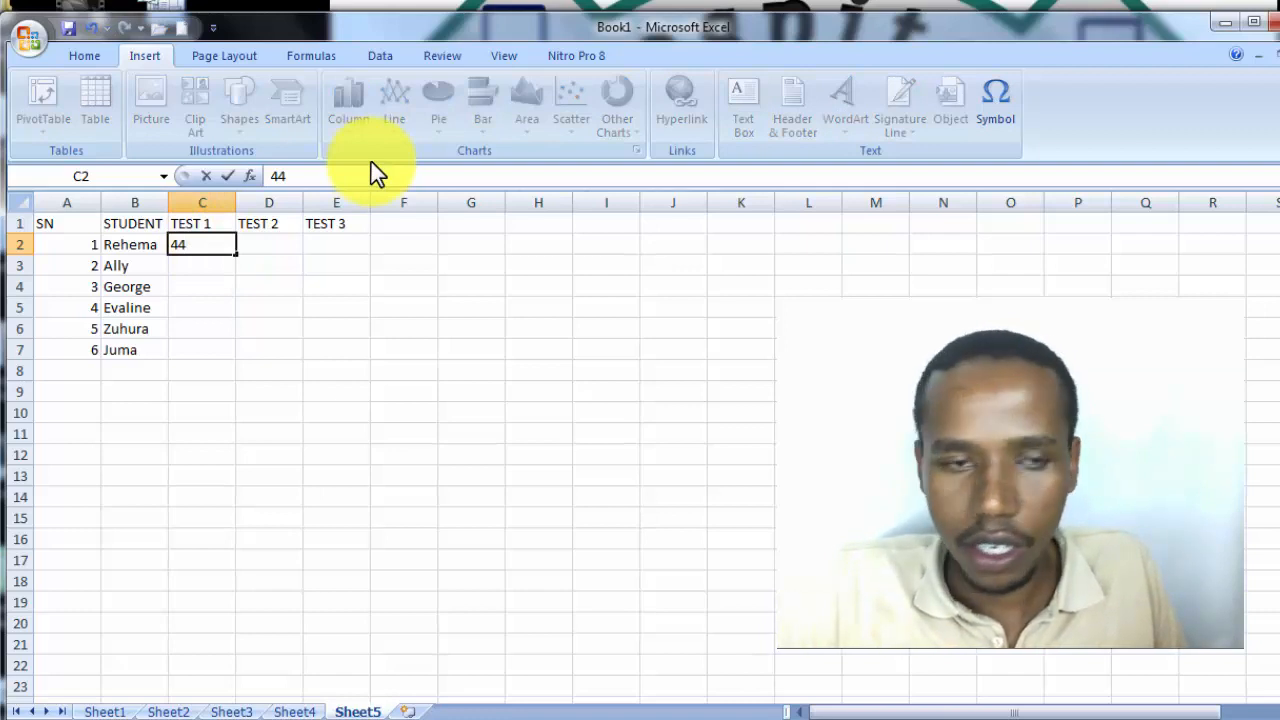
{"action": "key", "text": "Tab"}
{"action": "type", "text": "99"}
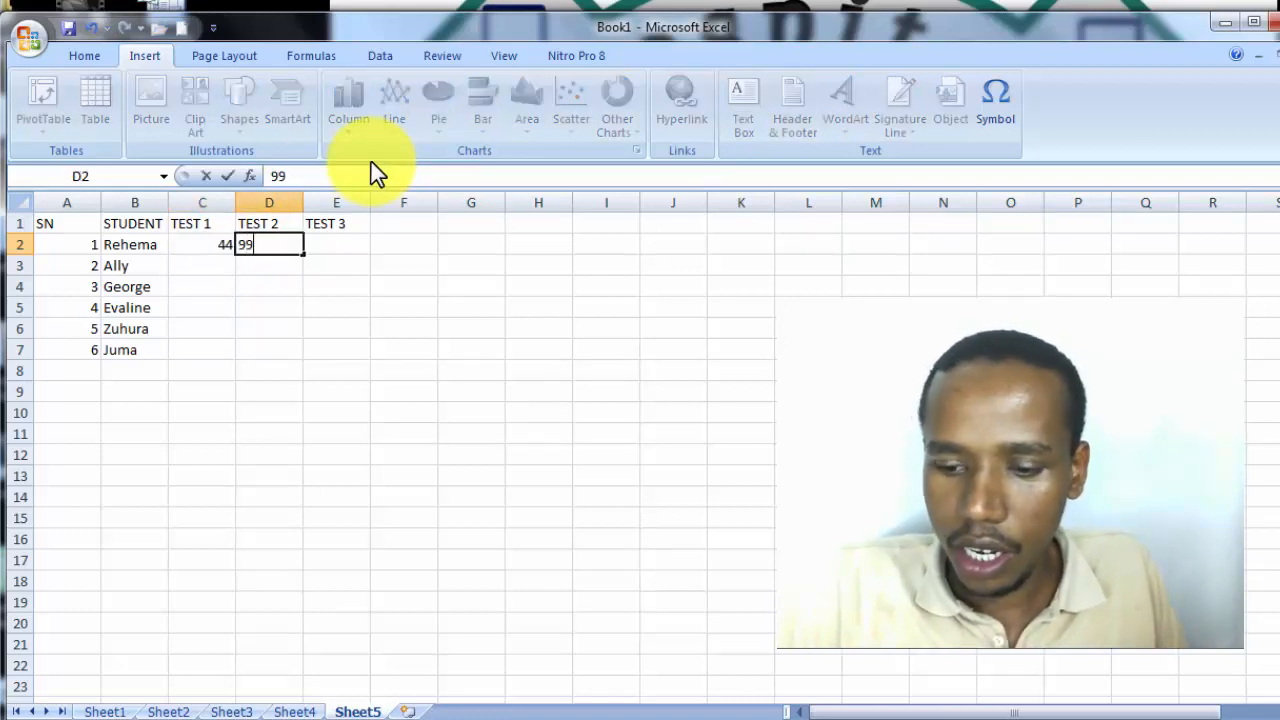
{"action": "key", "text": "Tab"}
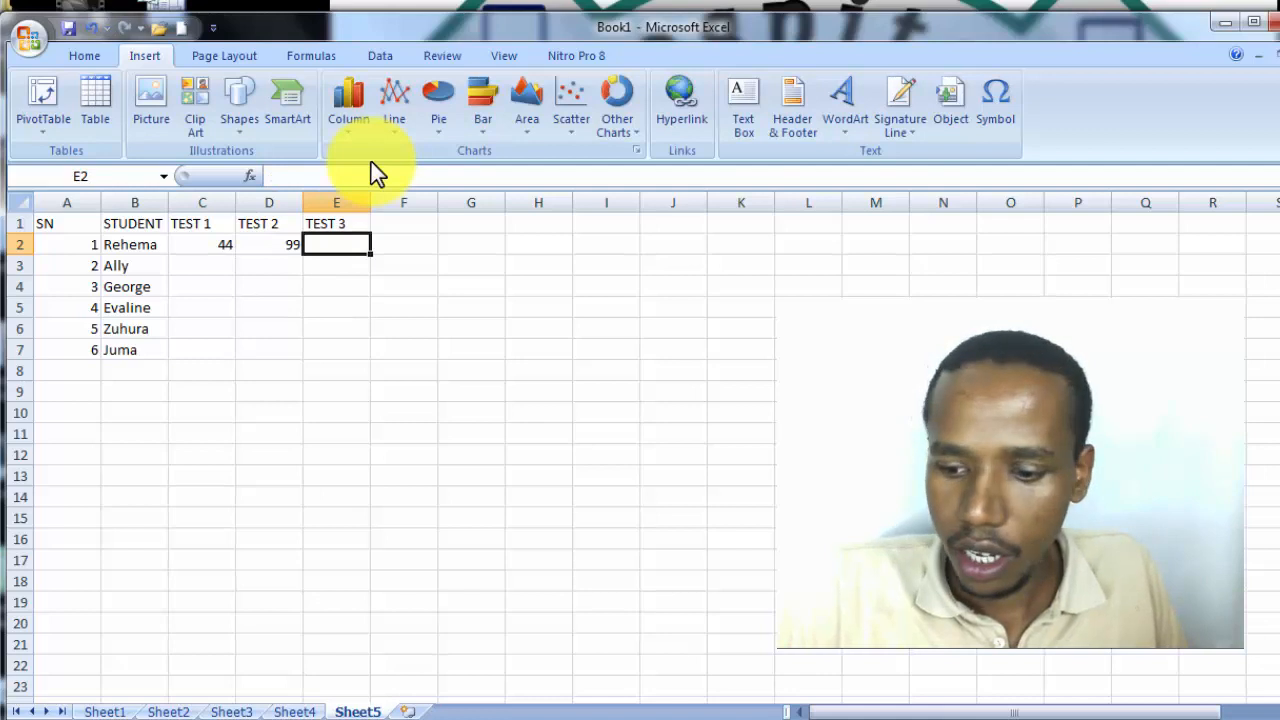
{"action": "type", "text": "81"}
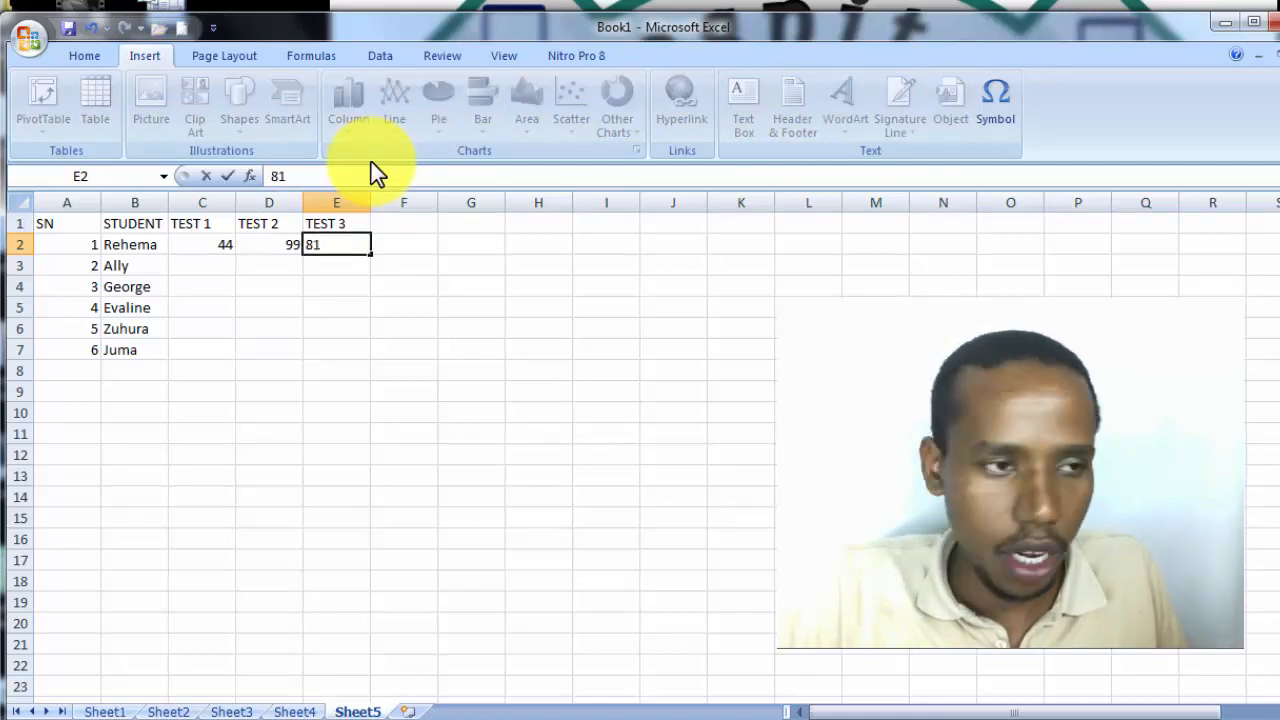
- Enter the second student's test scores 21, 96 and 98 in cells C3, D3 and E3
{"action": "key", "text": "Return"}
{"action": "key", "text": "Left"}
{"action": "key", "text": "Left"}
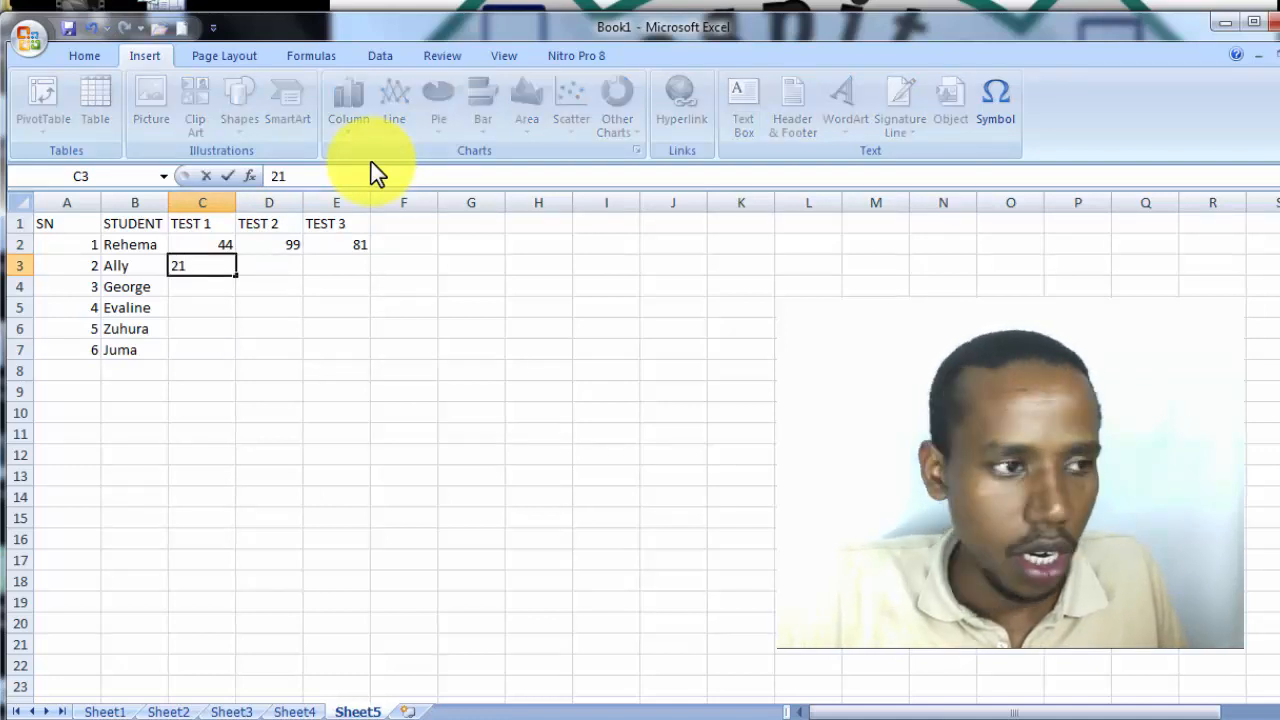
{"action": "key", "text": "Tab"}
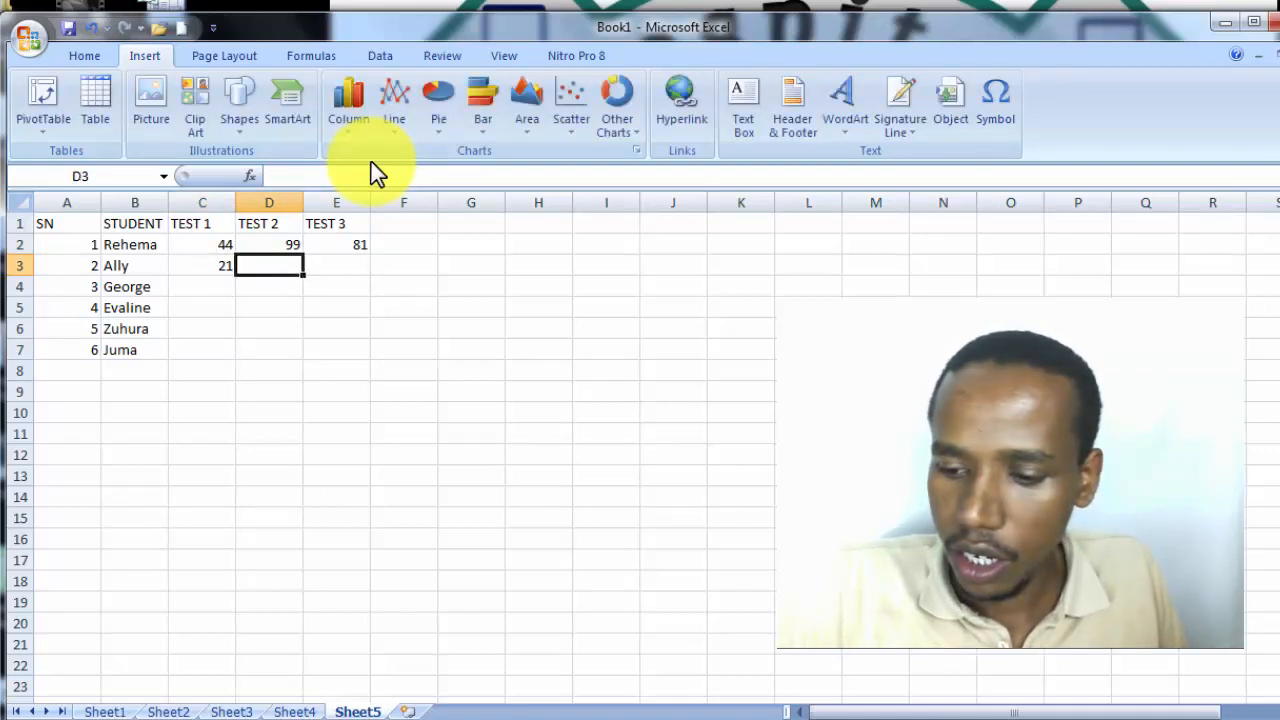
{"action": "type", "text": "9"}
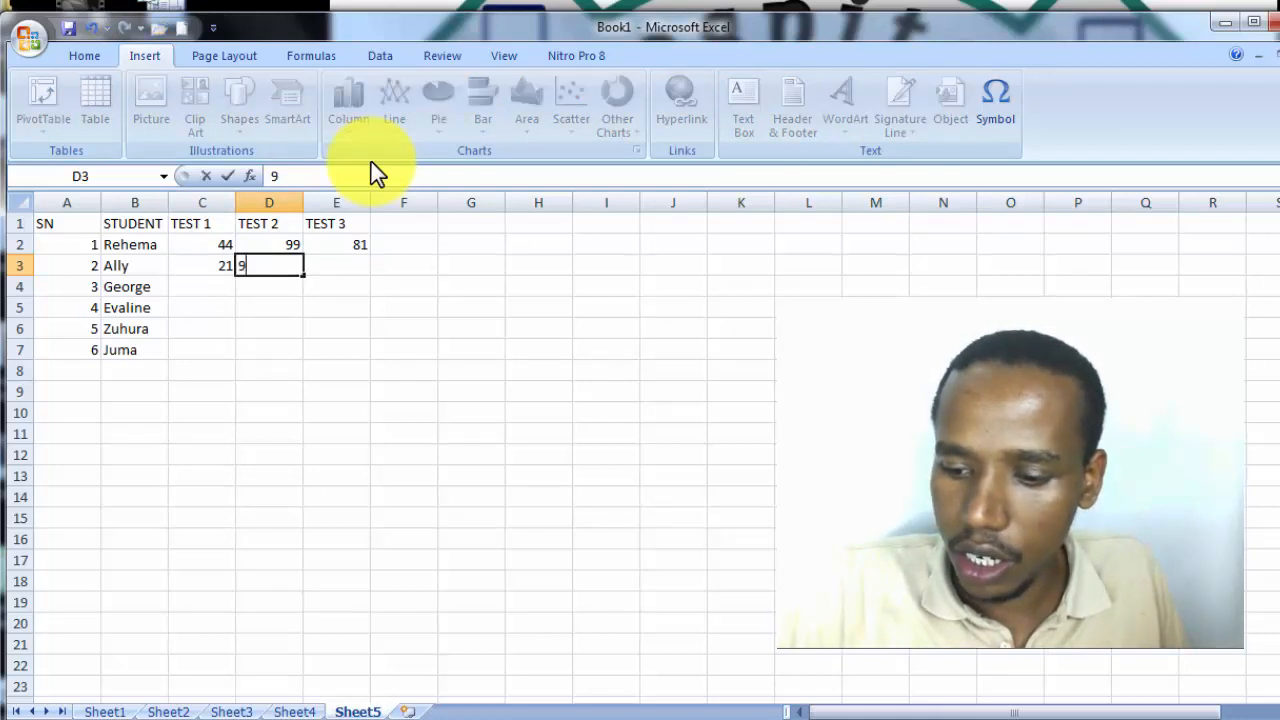
{"action": "type", "text": "6"}
{"action": "key", "text": "Tab"}
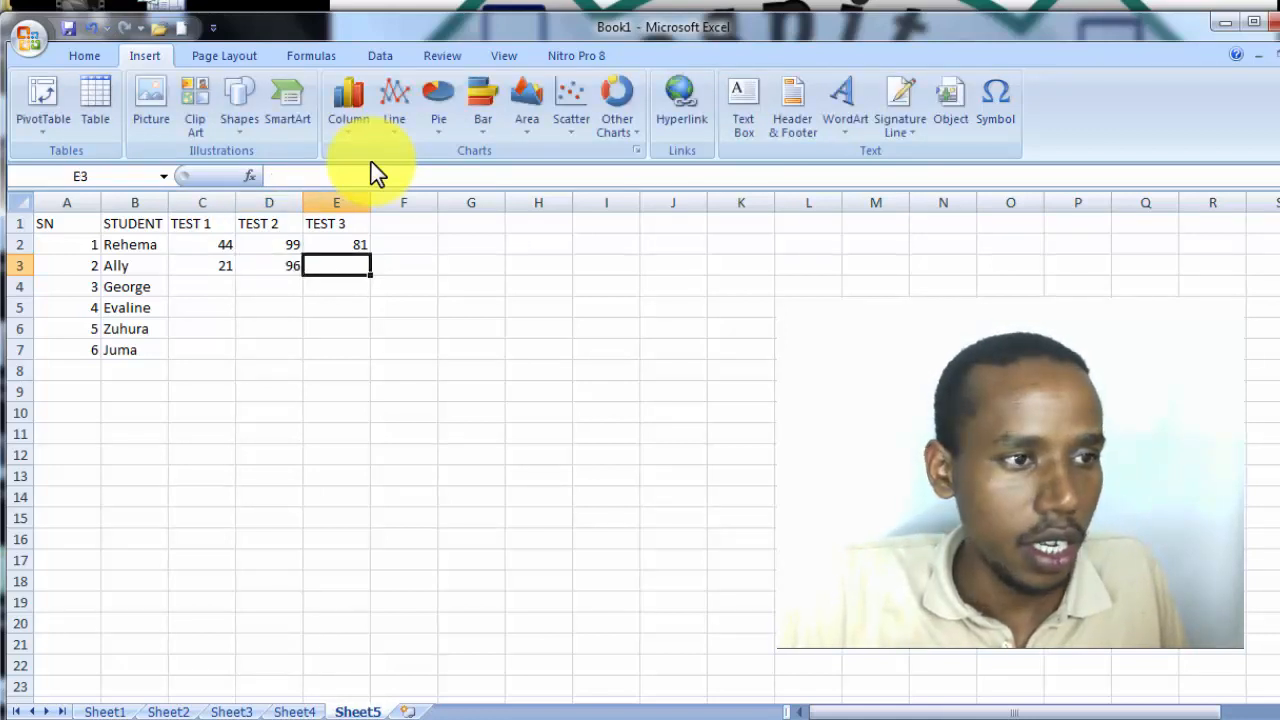
{"action": "type", "text": "98"}
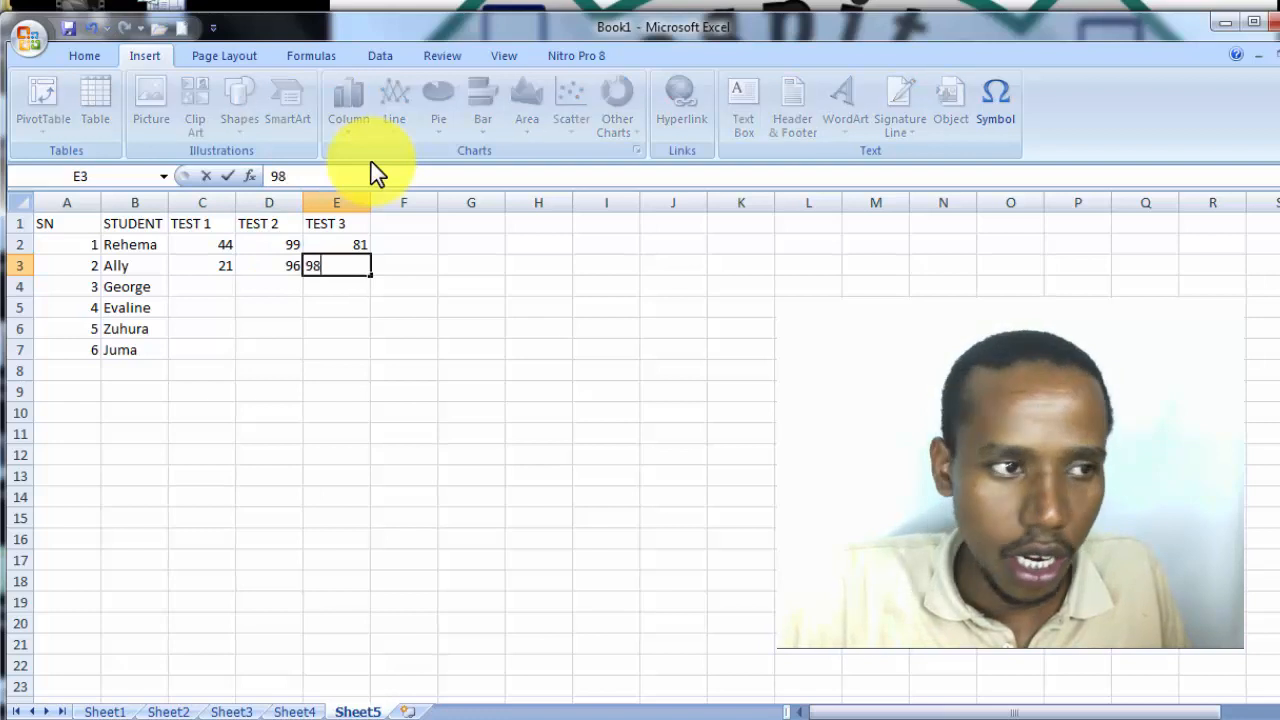
{"action": "key", "text": "Return"}
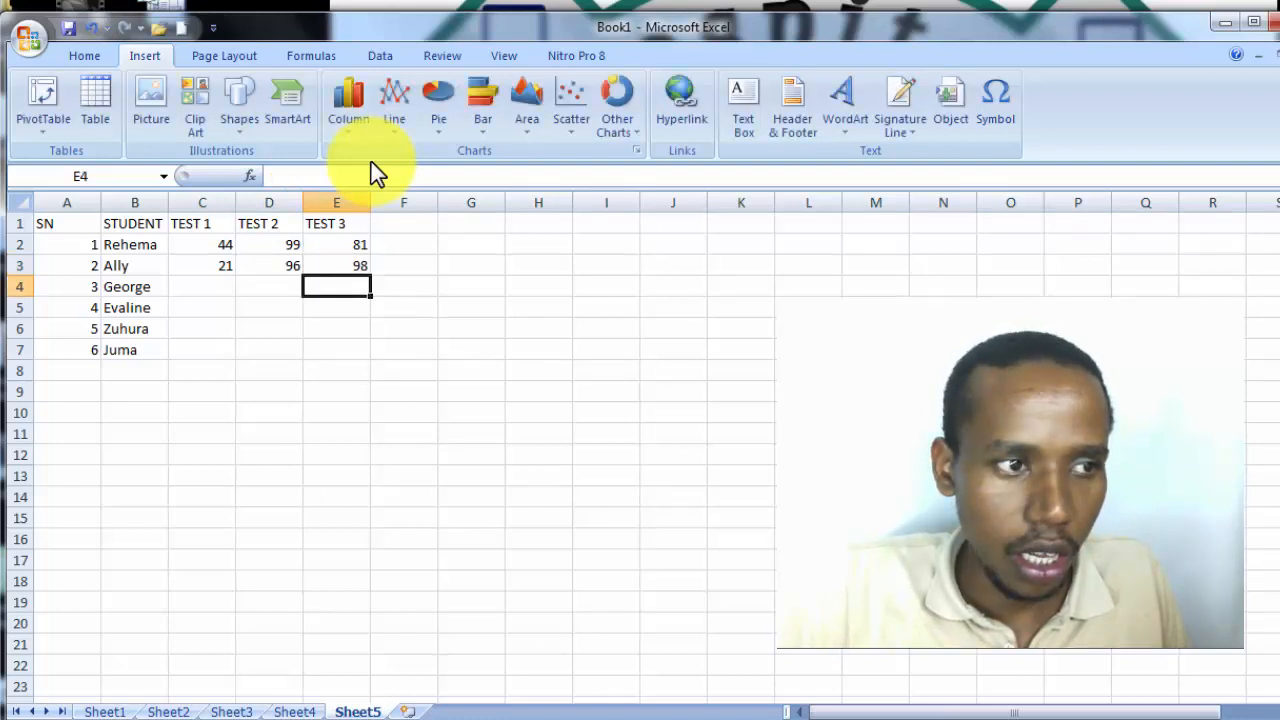
- Enter the third student's test scores 68, 57 and 12 in cells C4, D4 and E4
{"action": "key", "text": "Left"}
{"action": "key", "text": "Left"}
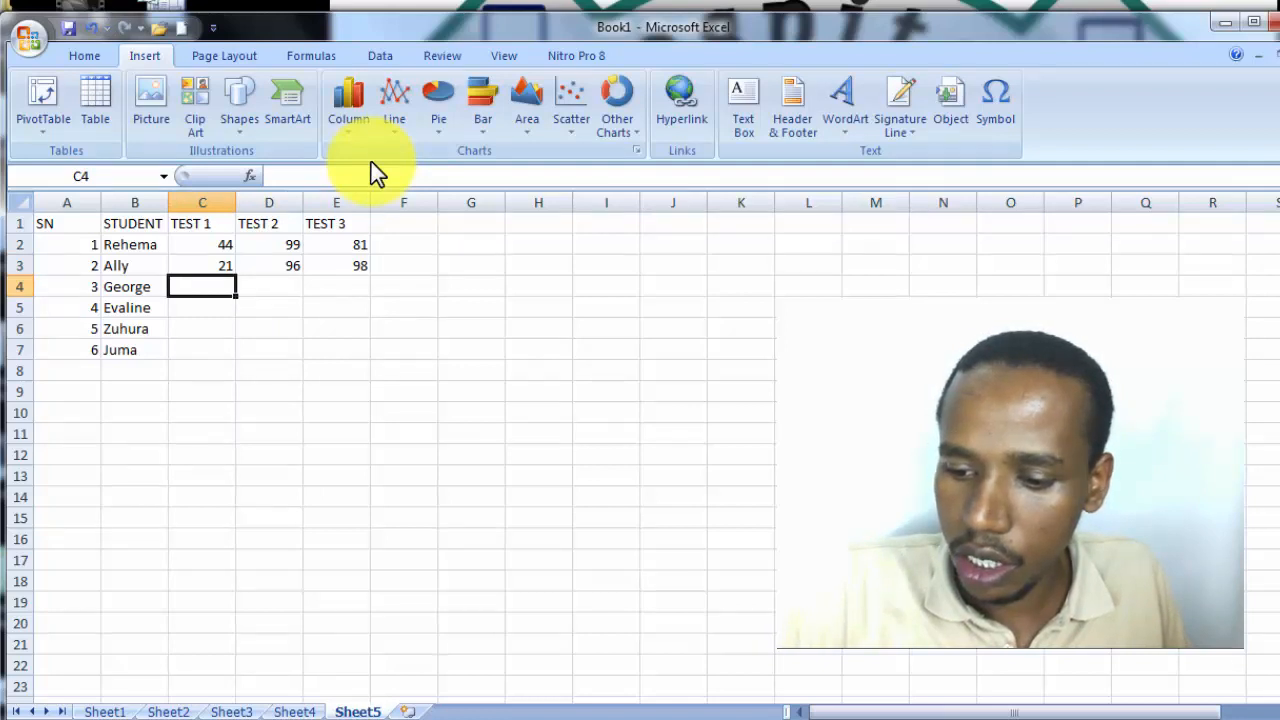
{"action": "type", "text": "68"}
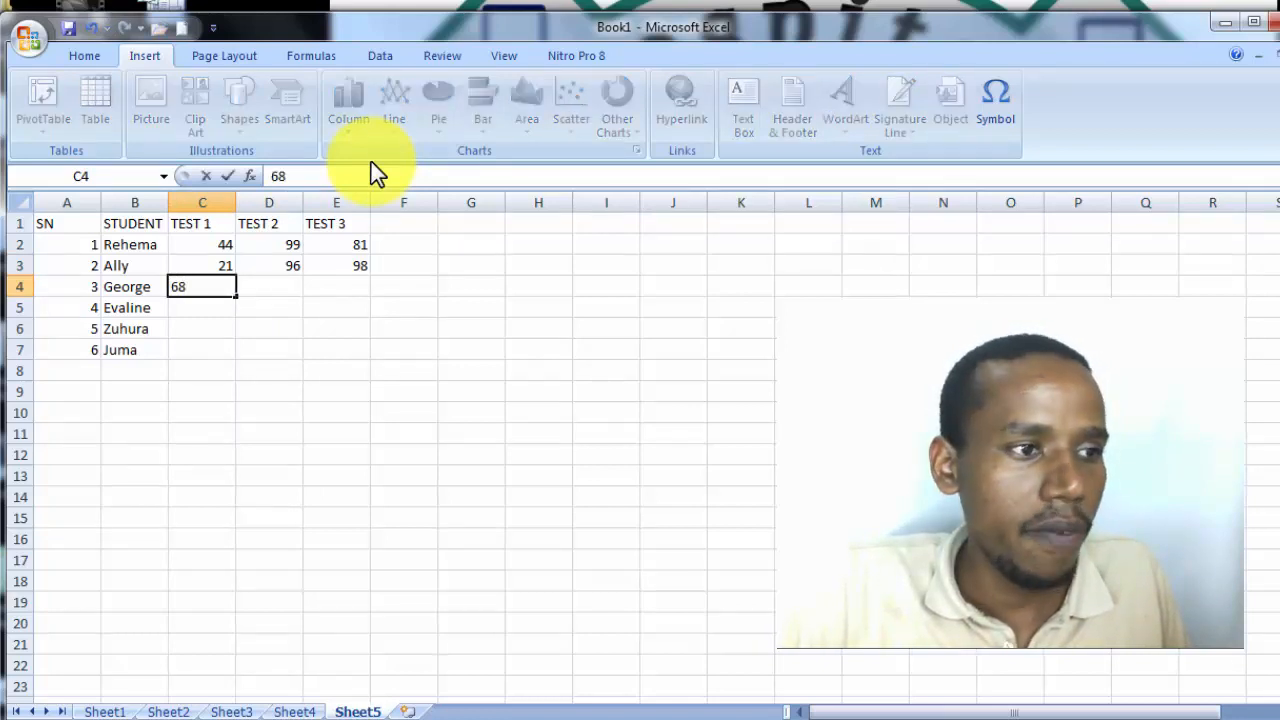
{"action": "key", "text": "Tab"}
{"action": "type", "text": "58"}
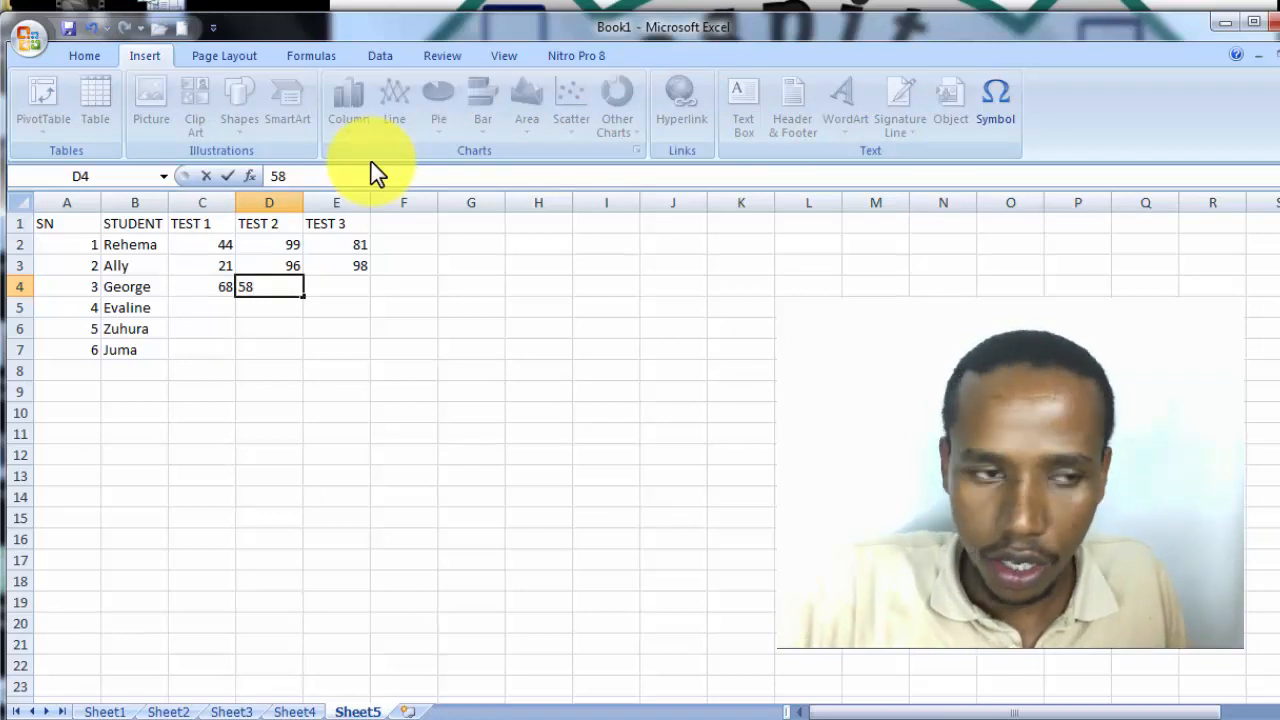
{"action": "key", "text": "BackSpace"}
{"action": "type", "text": "7"}
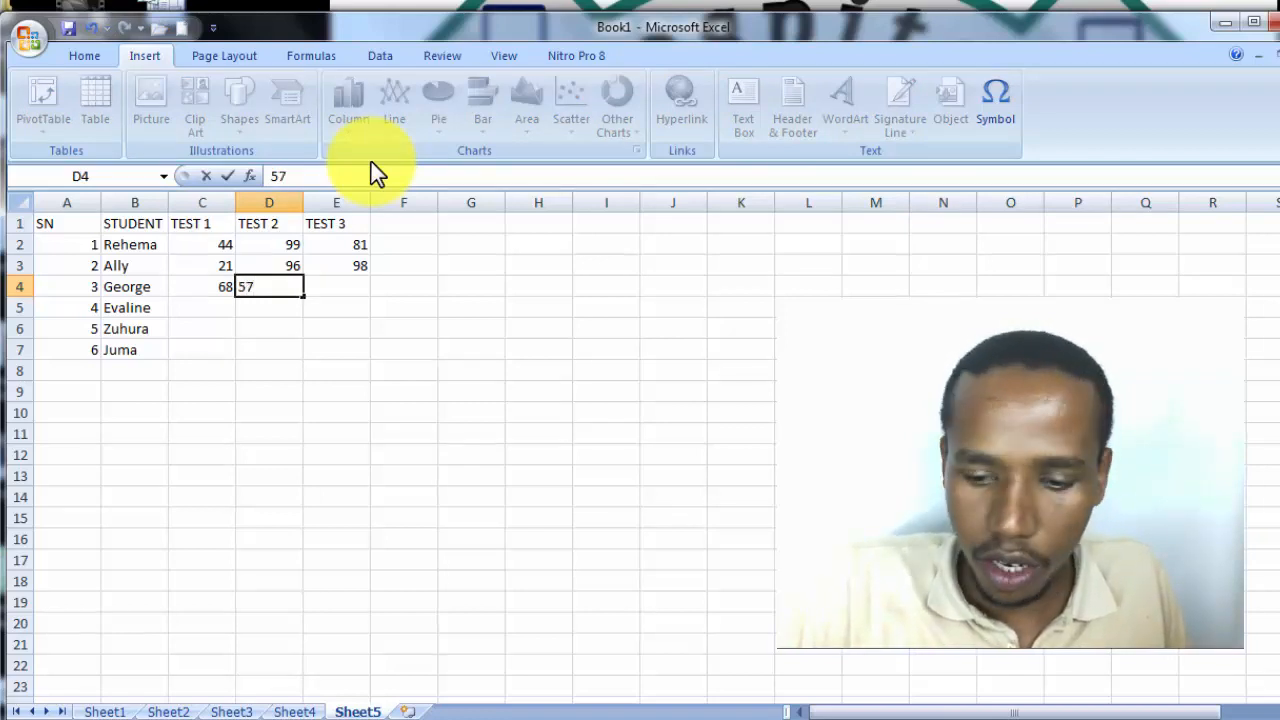
{"action": "key", "text": "Tab"}
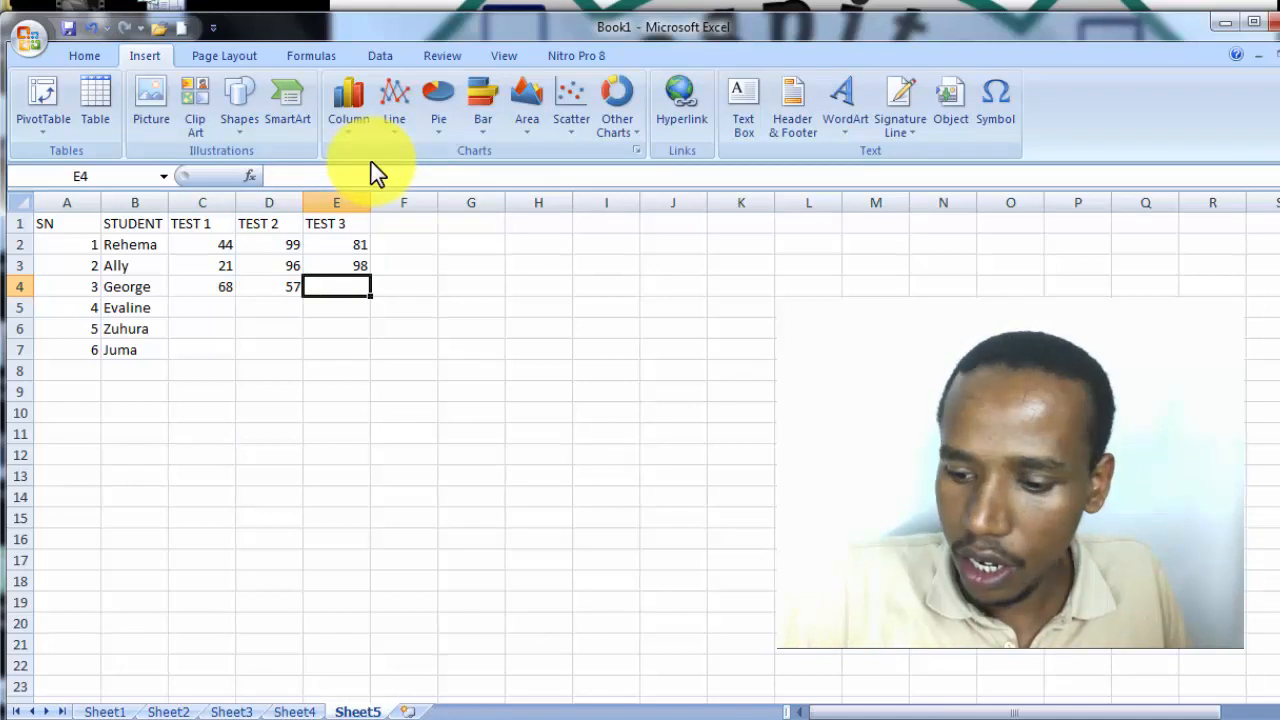
{"action": "type", "text": "12"}
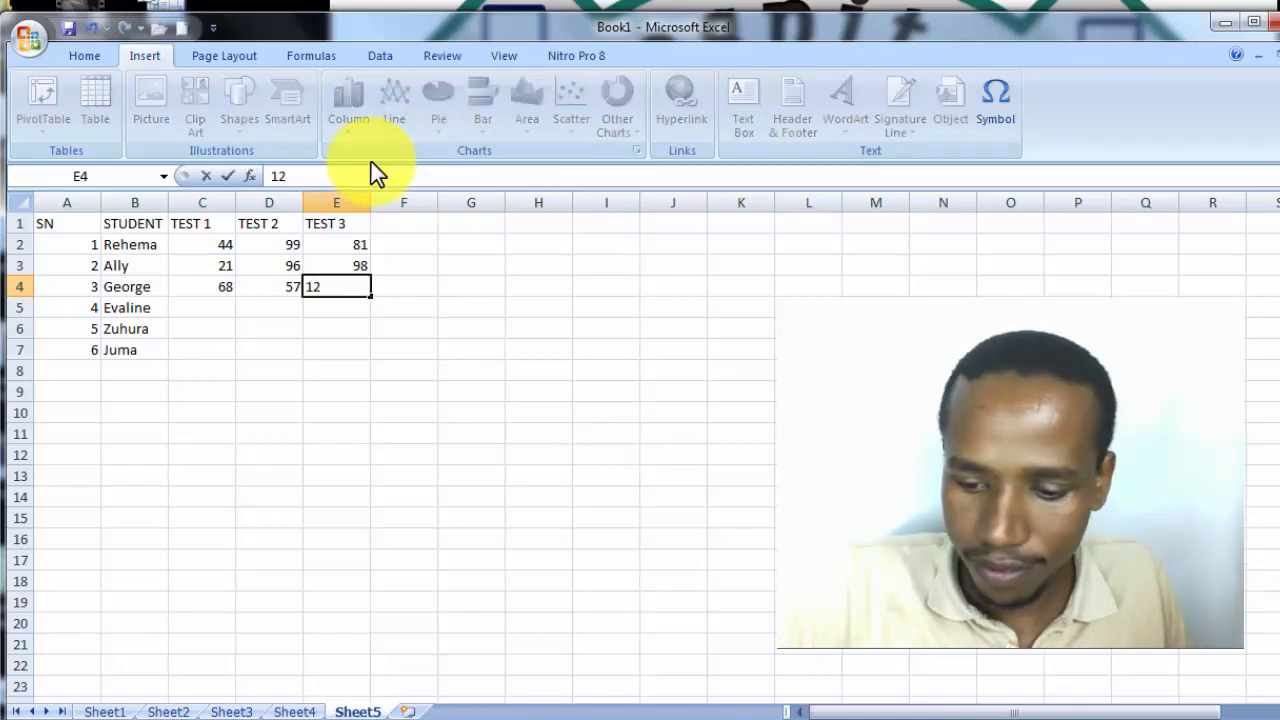
{"action": "key", "text": "Return"}
- Enter the fourth student's test scores 91, 12 and 87 in cells C5, D5 and E5
{"action": "key", "text": "Left"}
{"action": "key", "text": "Left"}
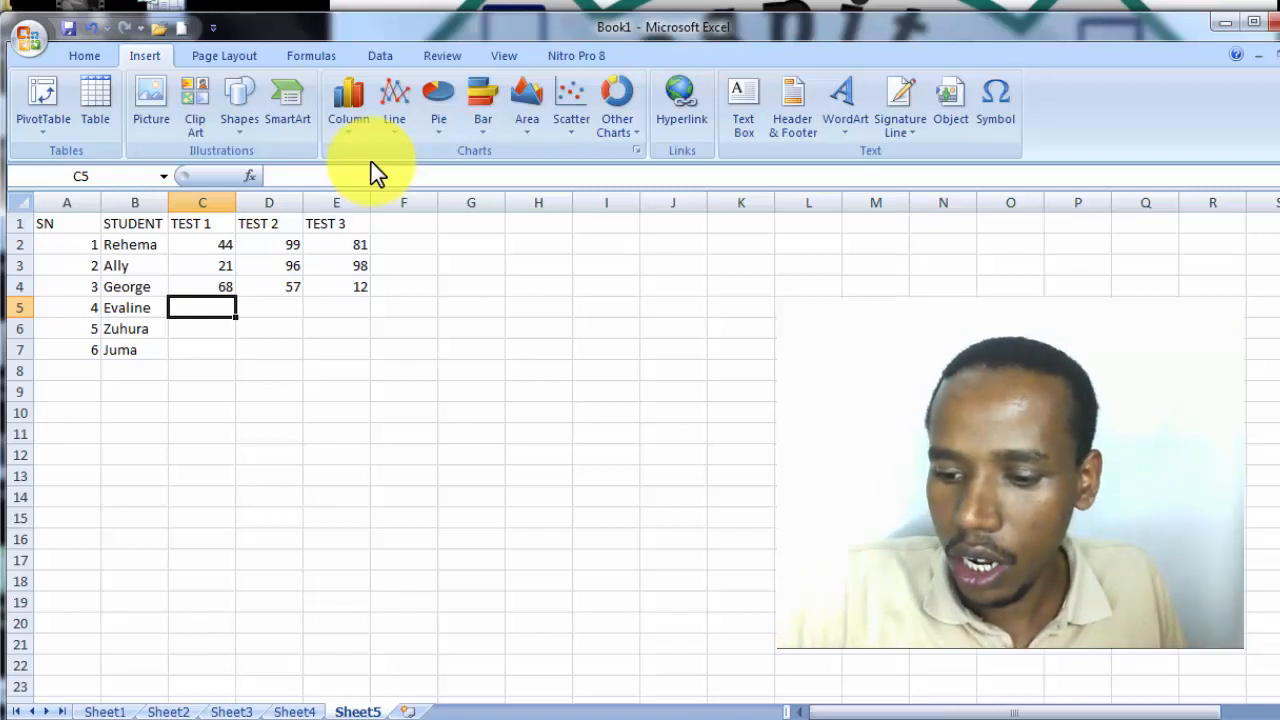
{"action": "type", "text": "91"}
{"action": "key", "text": "Tab"}
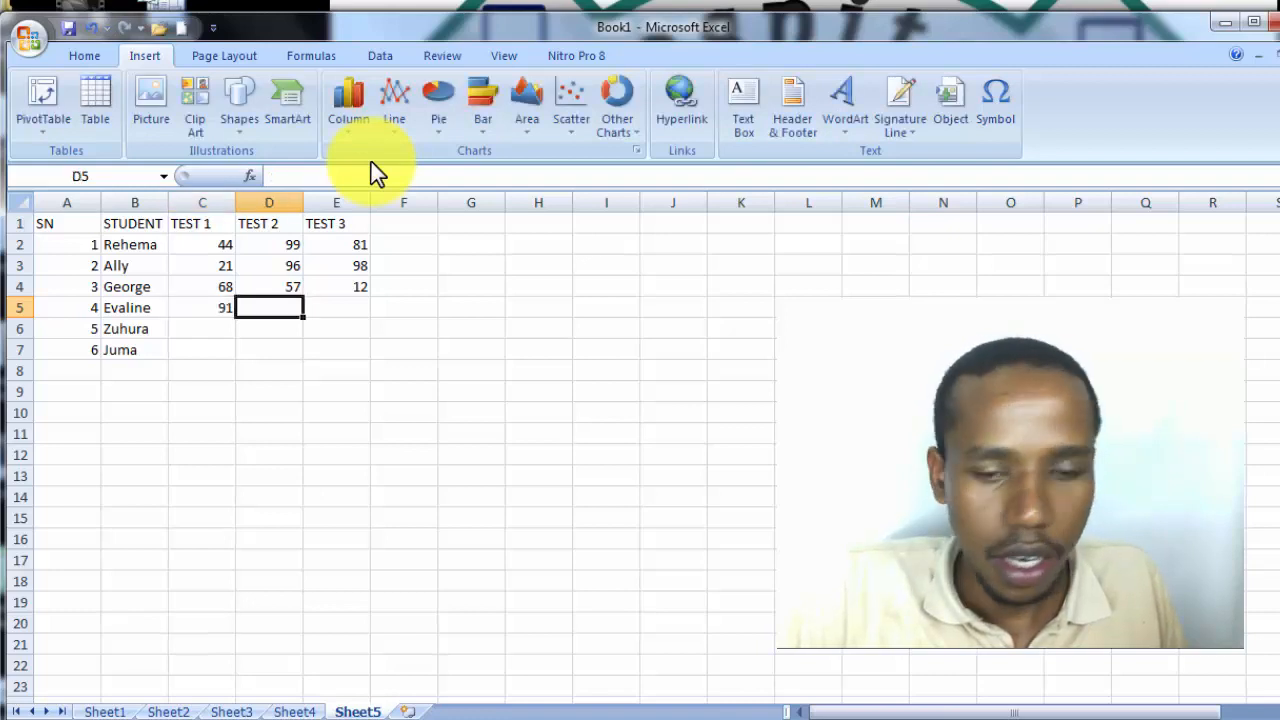
{"action": "type", "text": "12"}
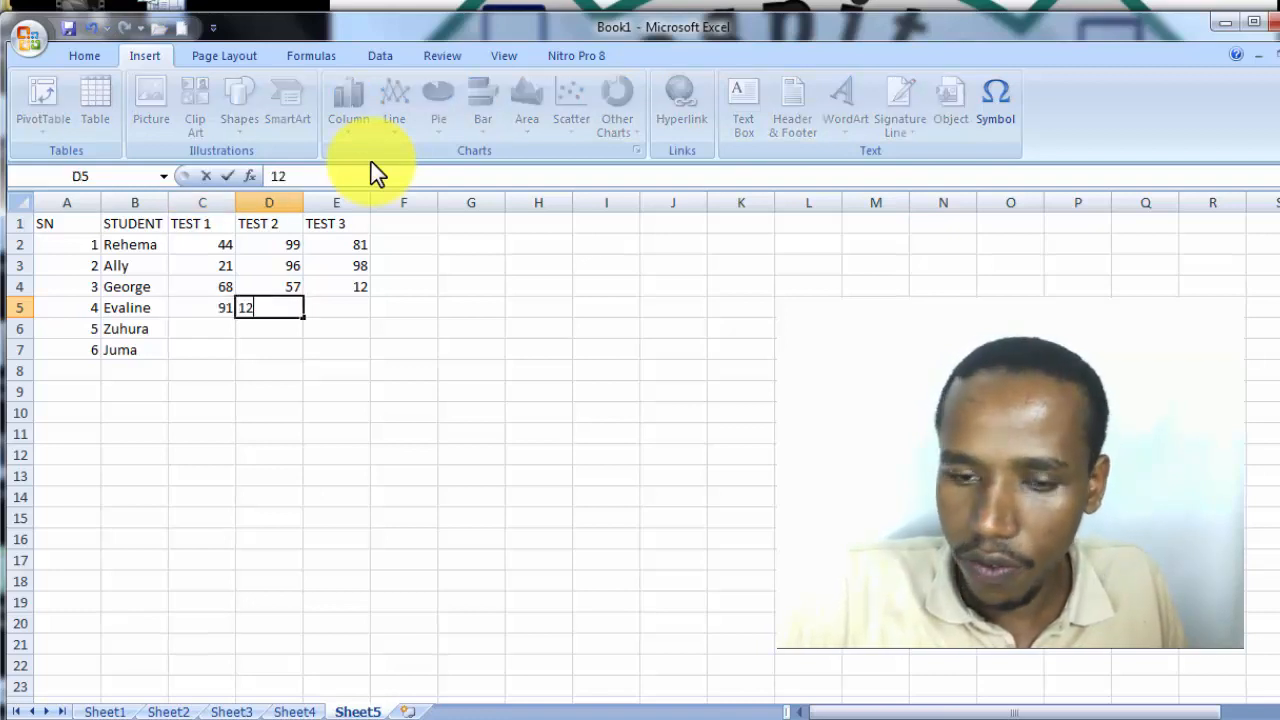
{"action": "key", "text": "Tab"}
{"action": "type", "text": "87"}
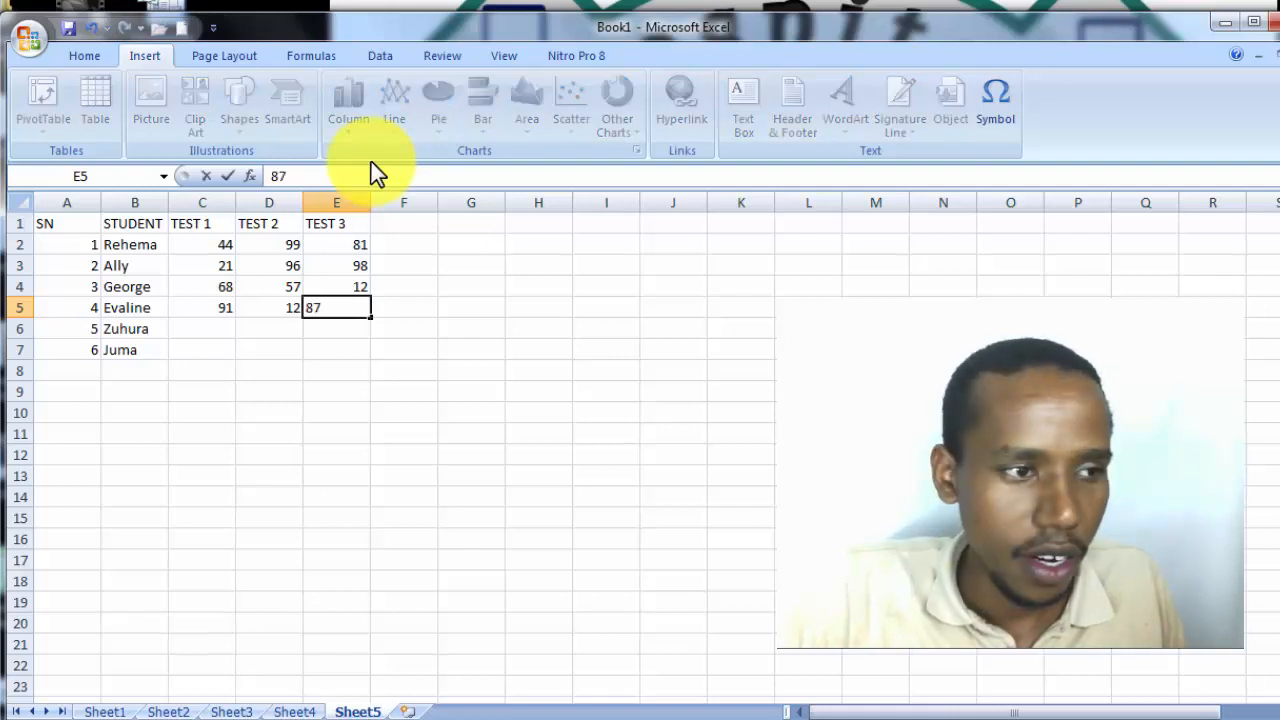
{"action": "key", "text": "Tab"}
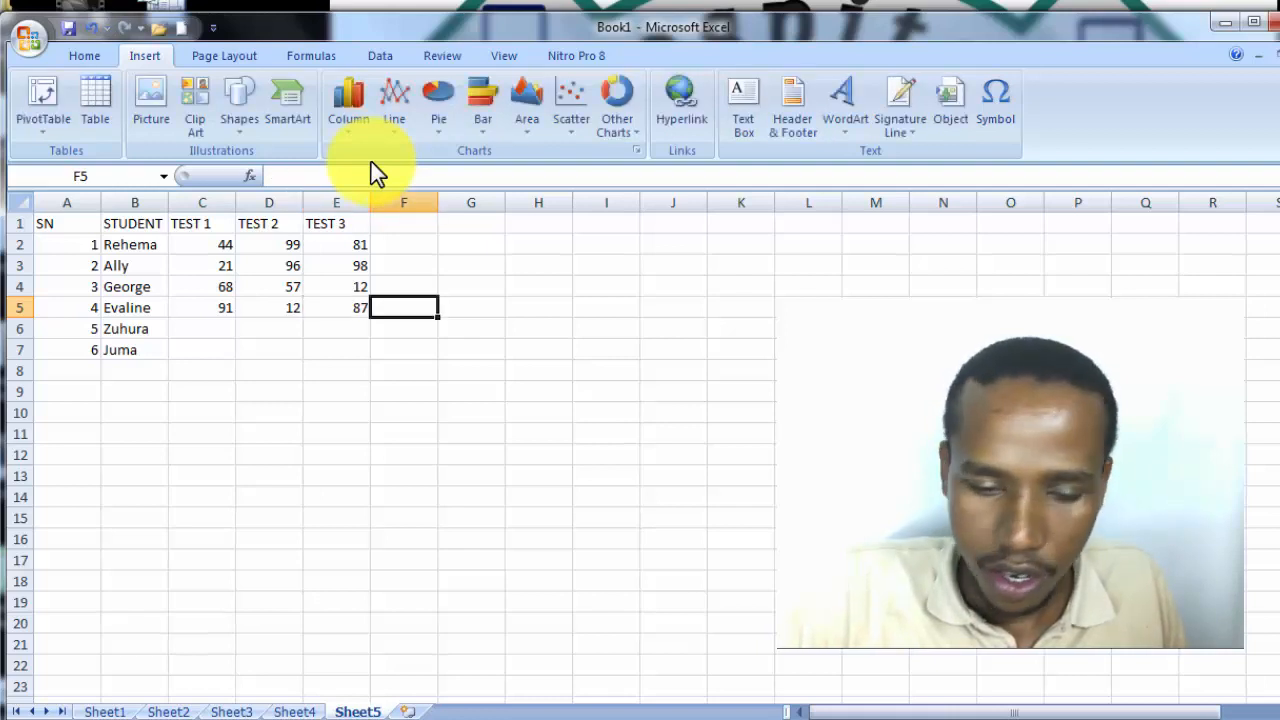
- Enter the fifth student's scores for the first two tests, 81 in cell C6 and 34 in cell D6
{"action": "key", "text": "Down"}
{"action": "key", "text": "Left"}
{"action": "key", "text": "Left"}
{"action": "key", "text": "Left"}
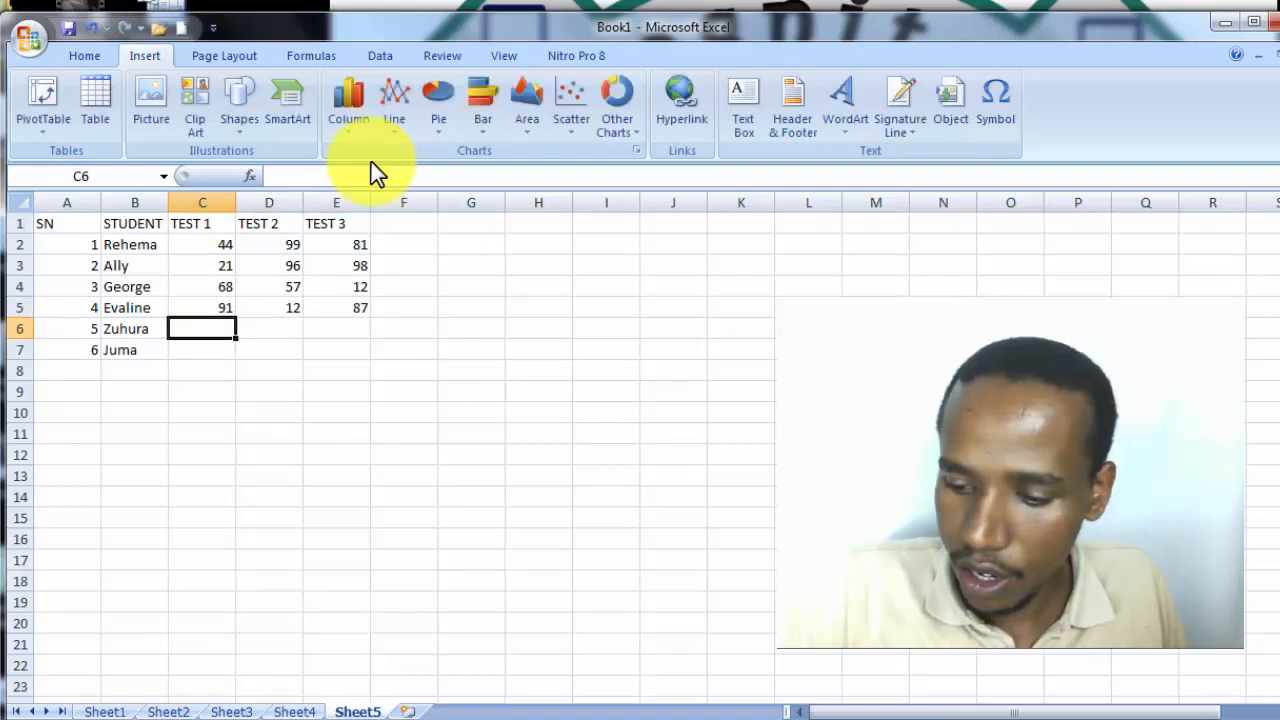
{"action": "type", "text": "88"}
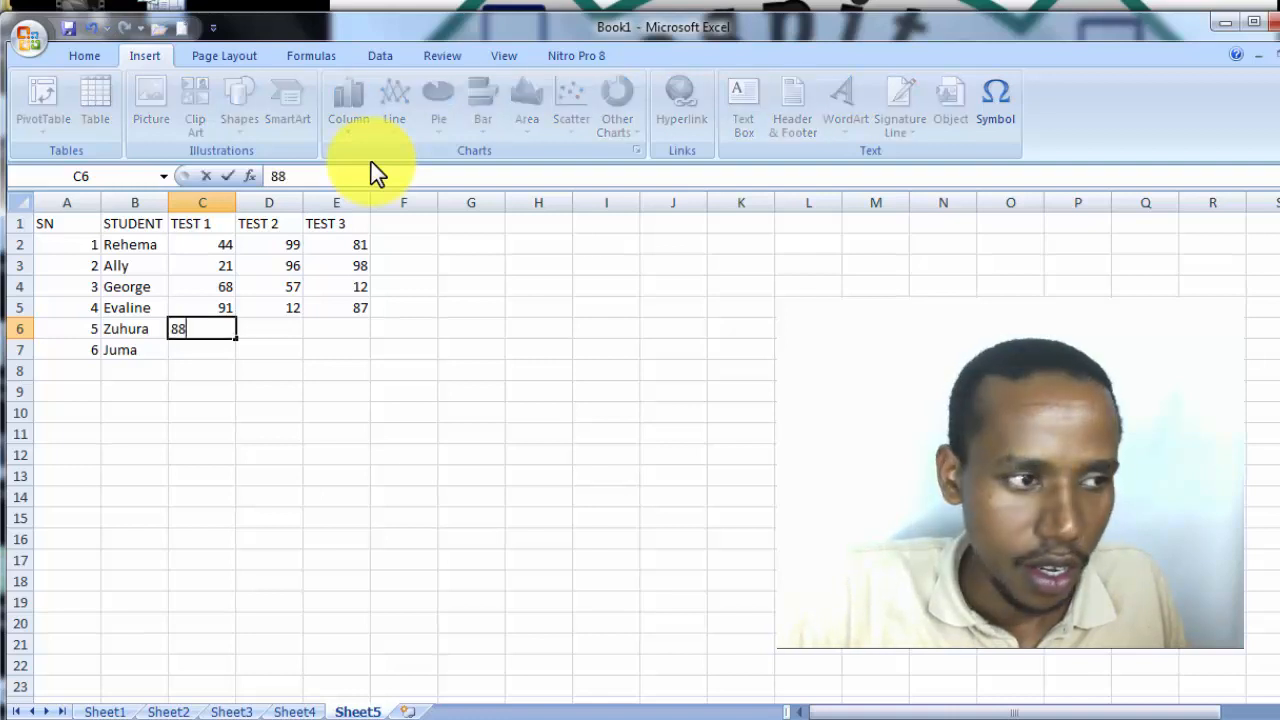
{"action": "key", "text": "BackSpace"}
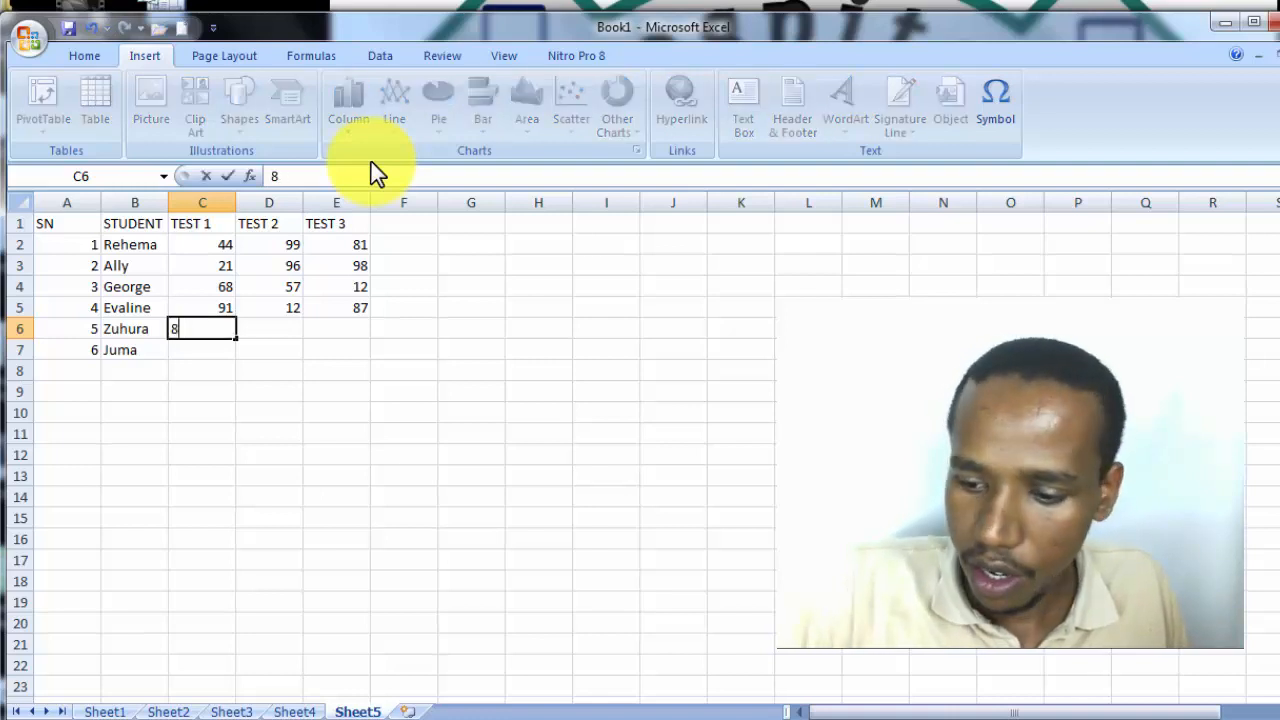
{"action": "type", "text": "1"}
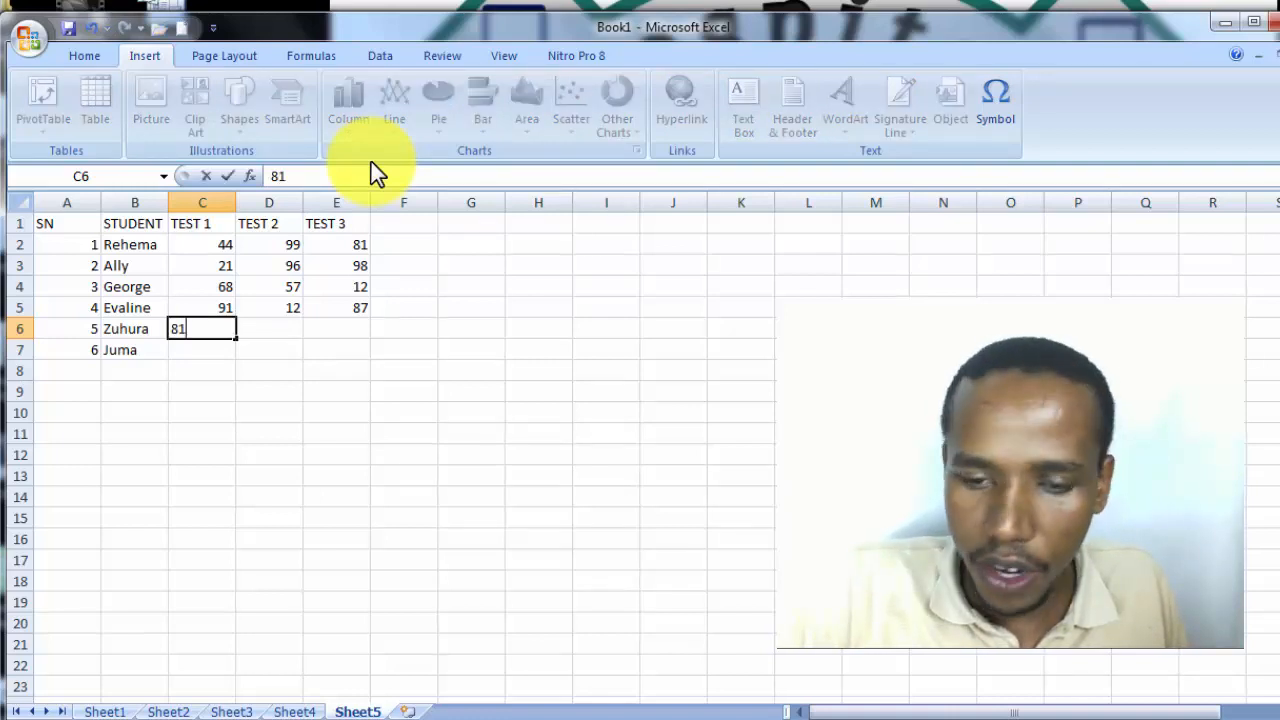
{"action": "key", "text": "Right"}
{"action": "type", "text": "34"}
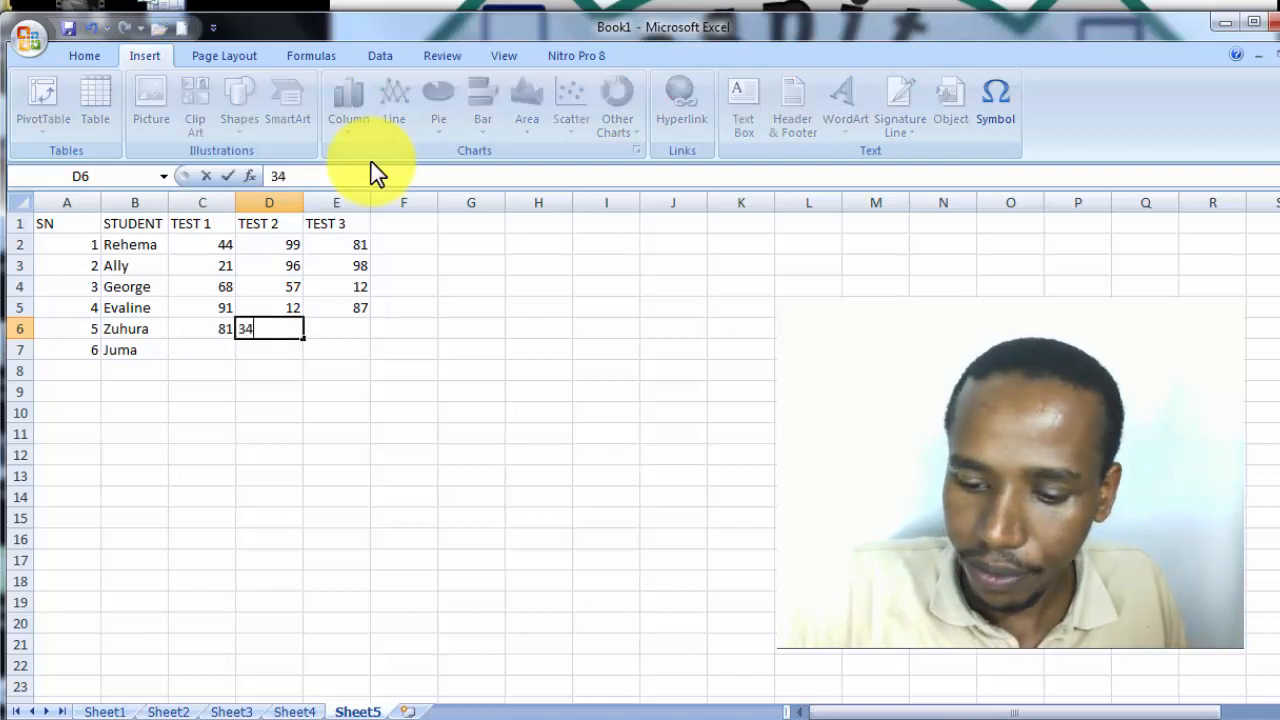
{"action": "key", "text": "Right"}
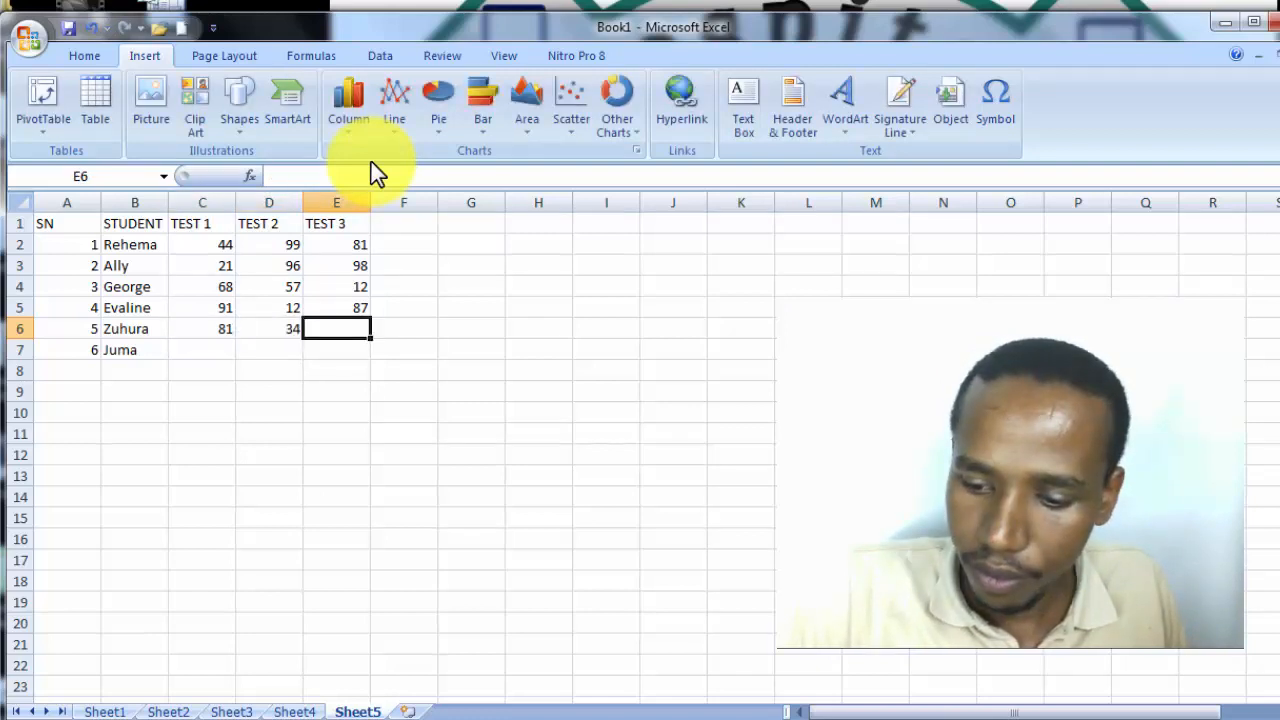
- Enter the fifth student's TEST 3 score 94 in cell E6
{"action": "type", "text": "14"}
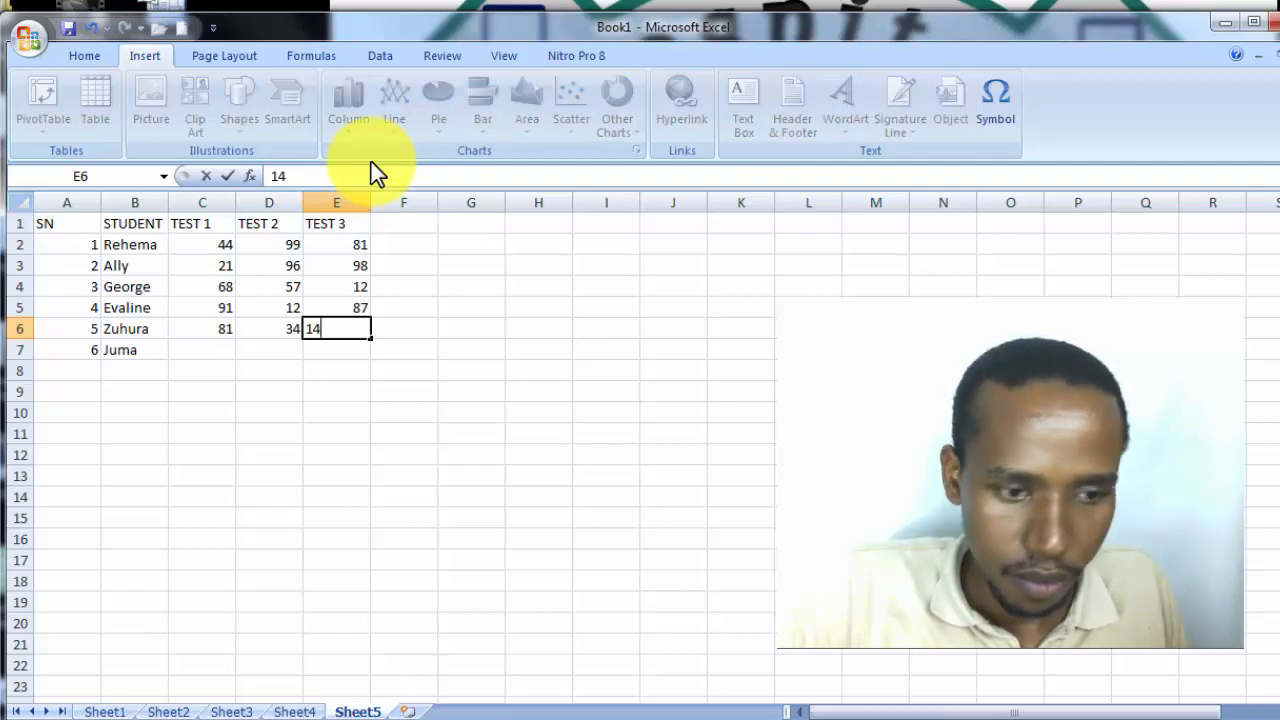
{"action": "key", "text": "BackSpace"}
{"action": "key", "text": "BackSpace"}
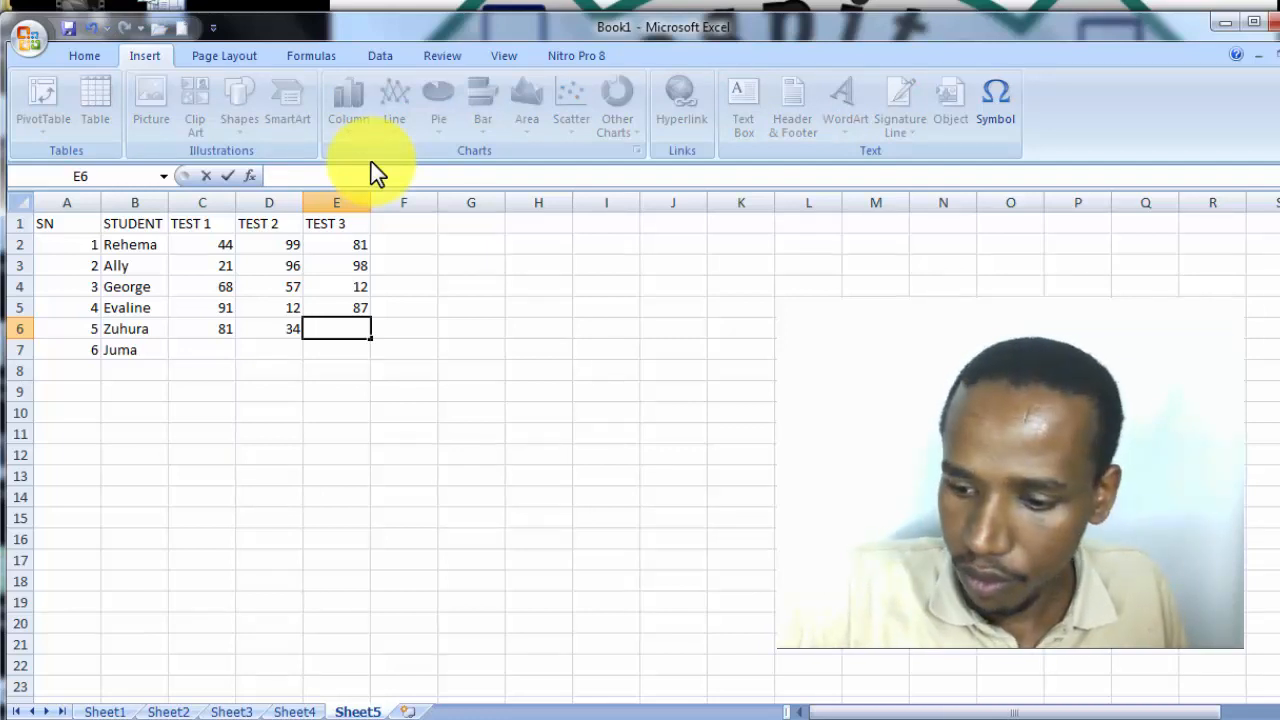
{"action": "type", "text": "9"}
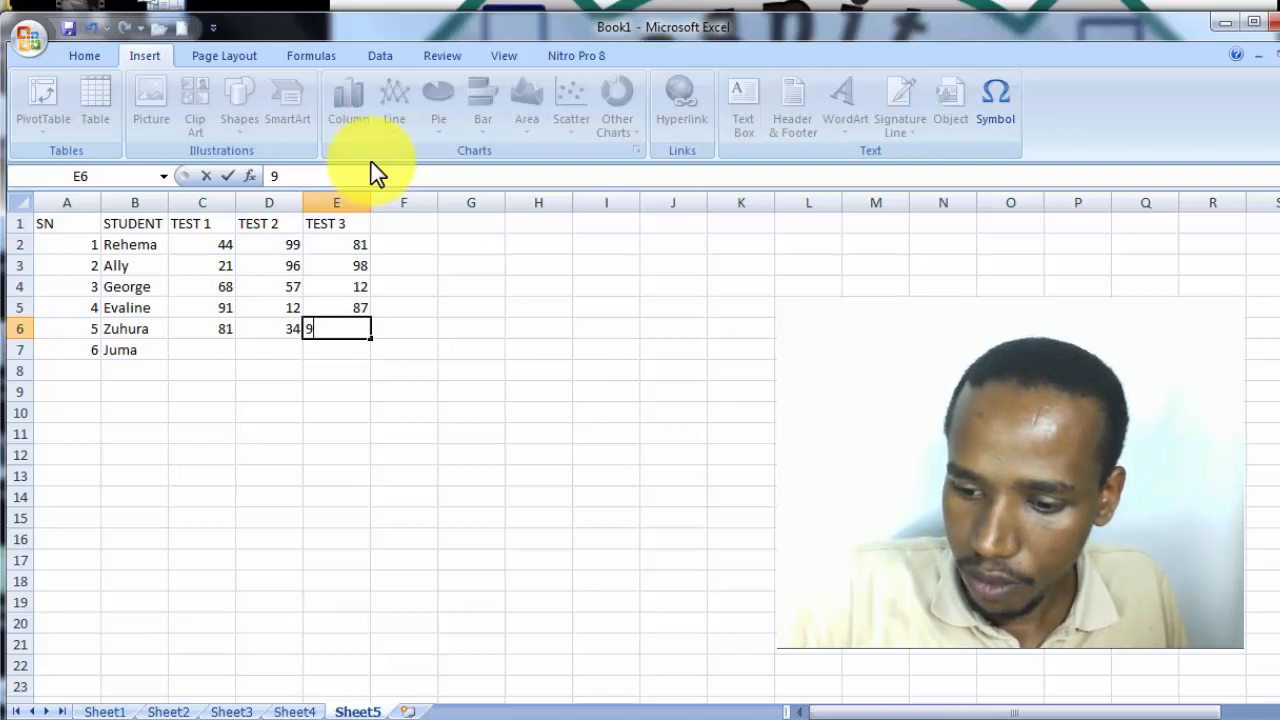
{"action": "type", "text": "4"}
{"action": "key", "text": "Return"}
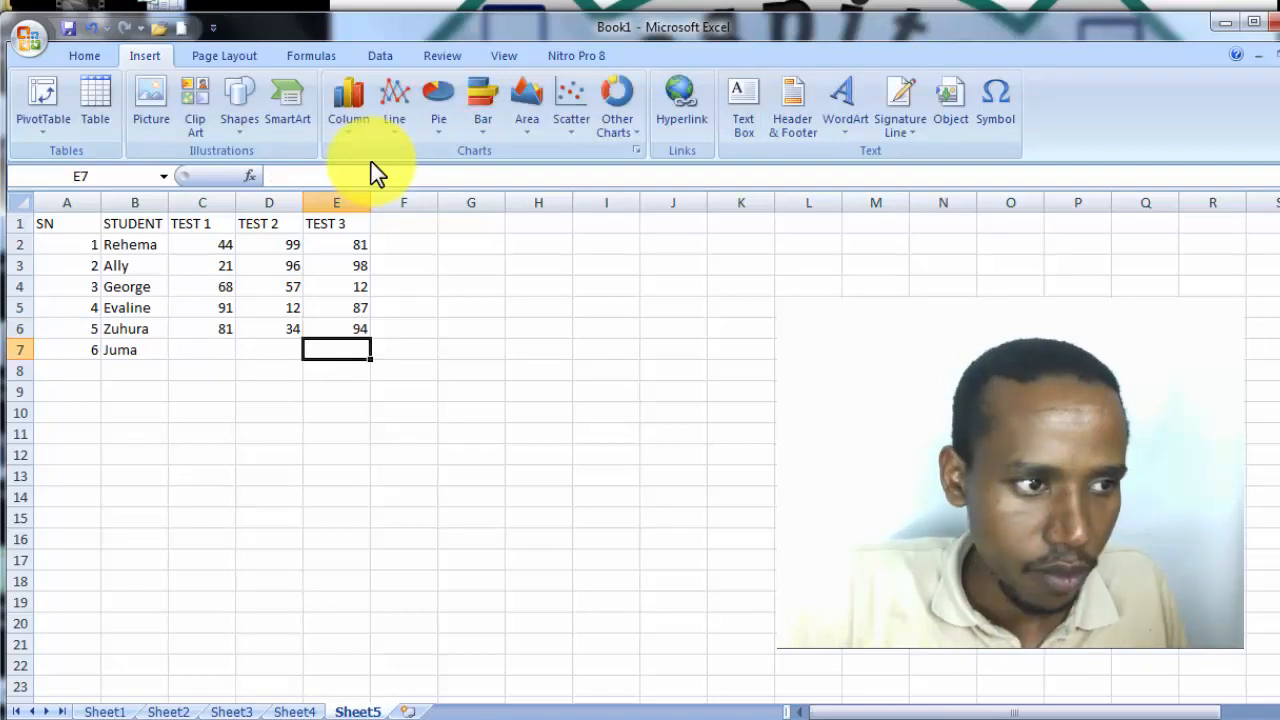
- Enter the sixth student's test scores 87, 93 and 92 in cells C7, D7 and E7
{"action": "key", "text": "Left"}
{"action": "key", "text": "Left"}
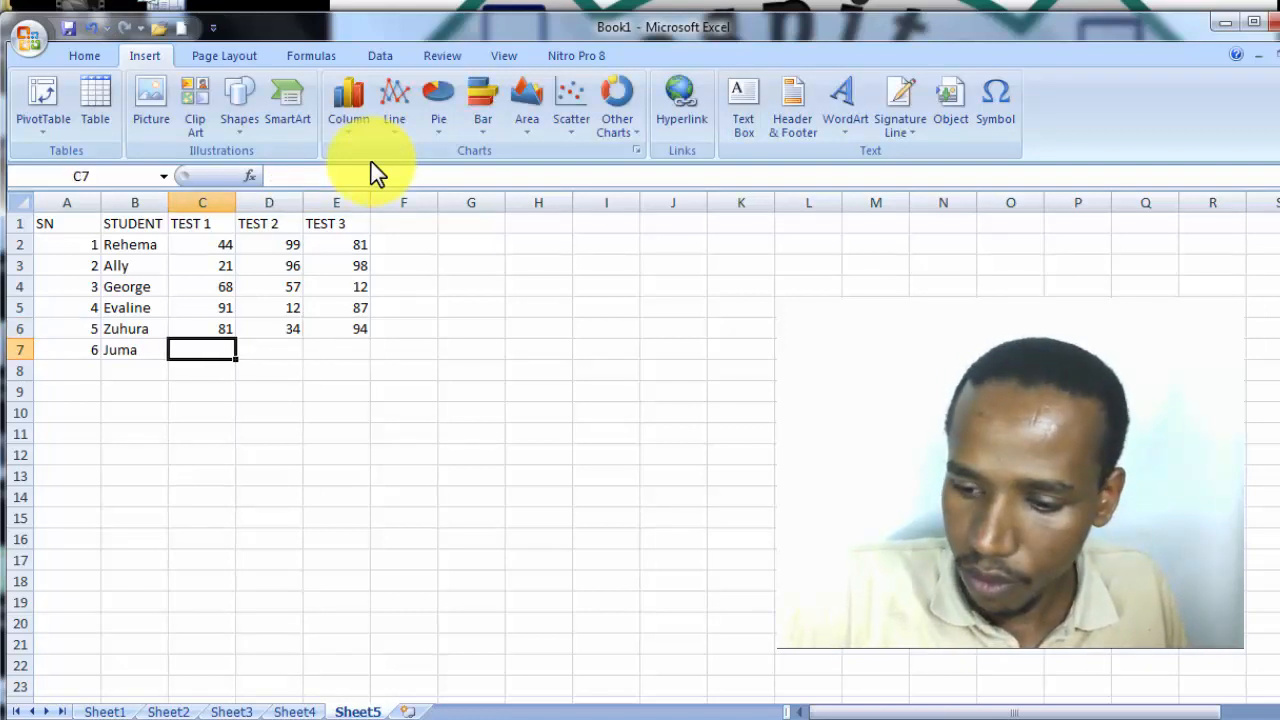
{"action": "type", "text": "87"}
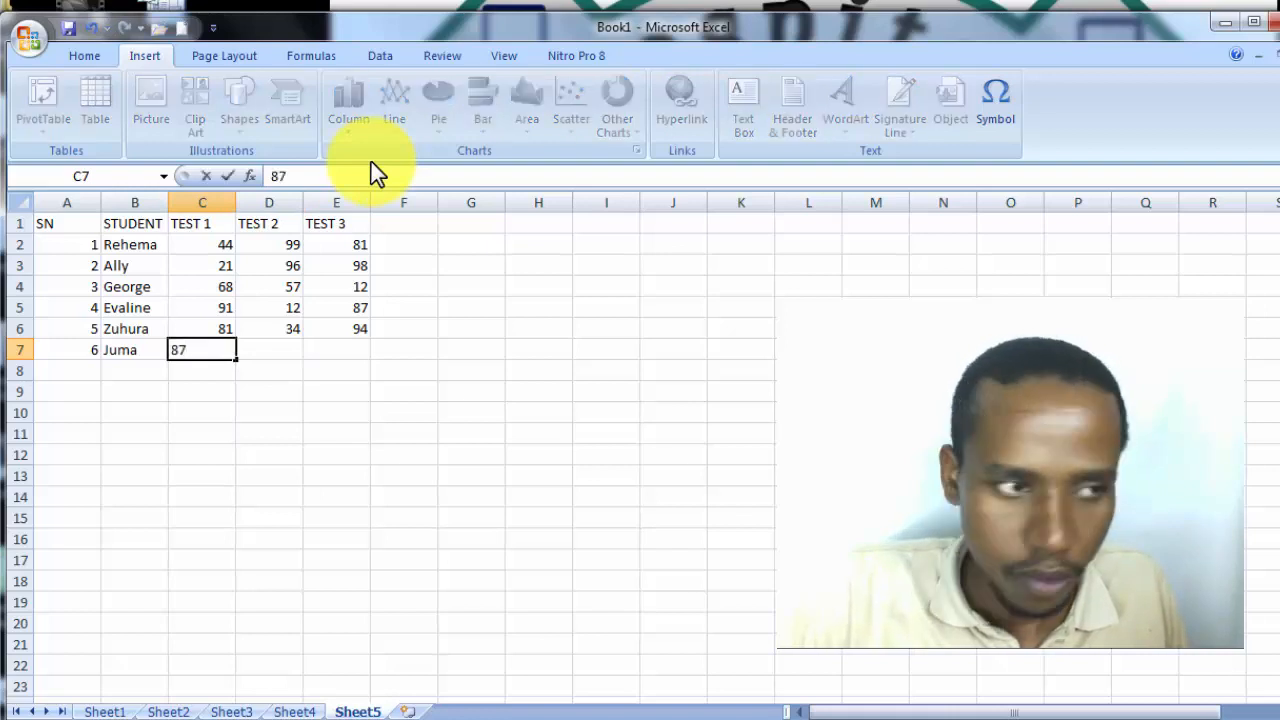
{"action": "key", "text": "Tab"}
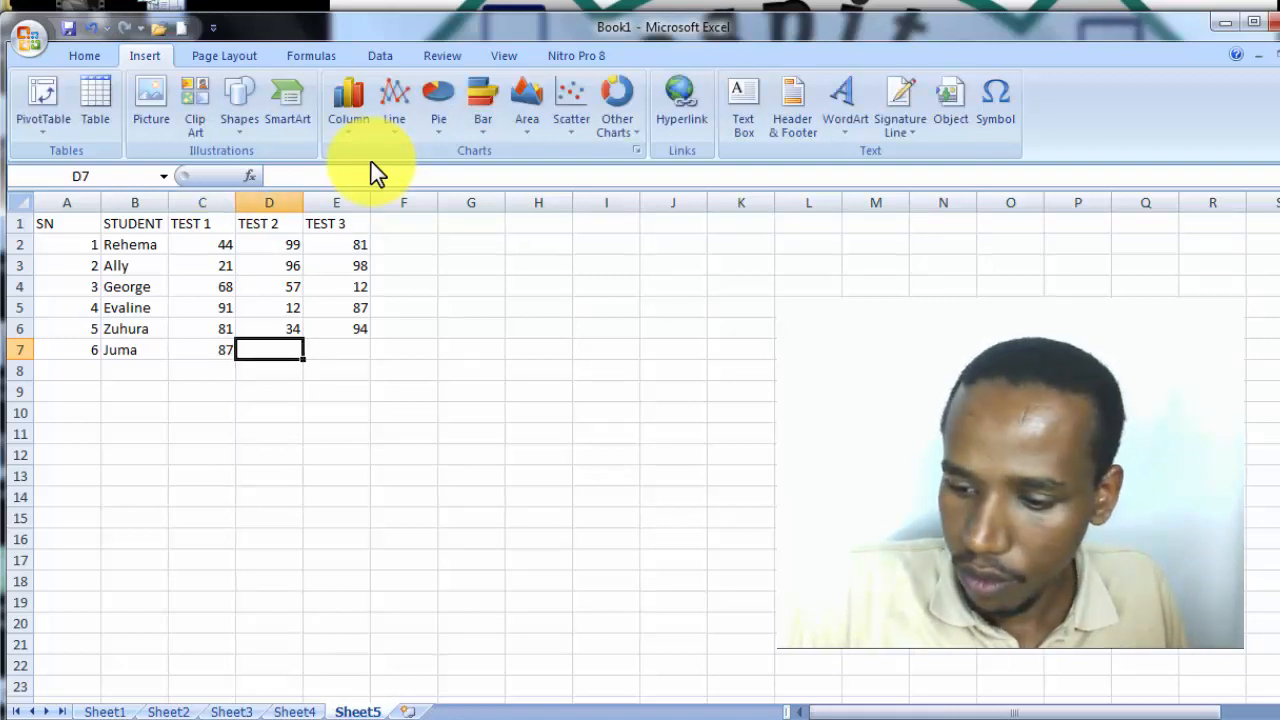
{"action": "type", "text": "93"}
{"action": "key", "text": "Tab"}
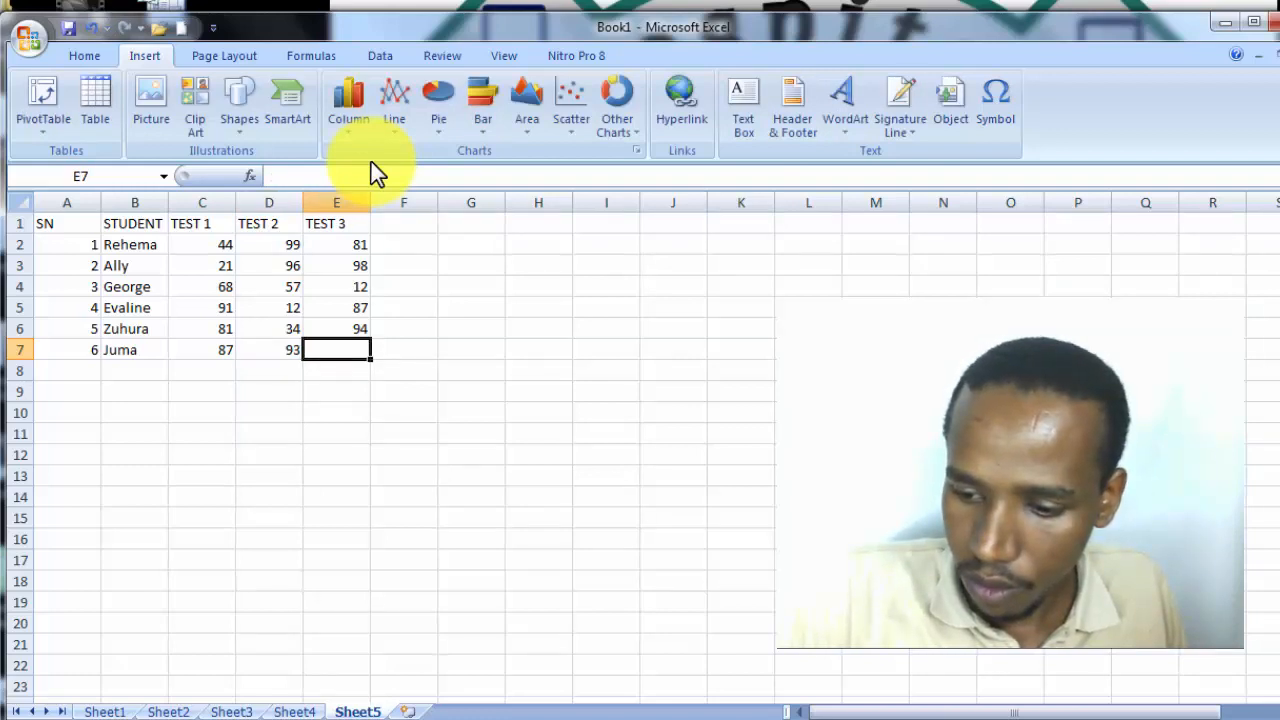
{"action": "type", "text": "92"}
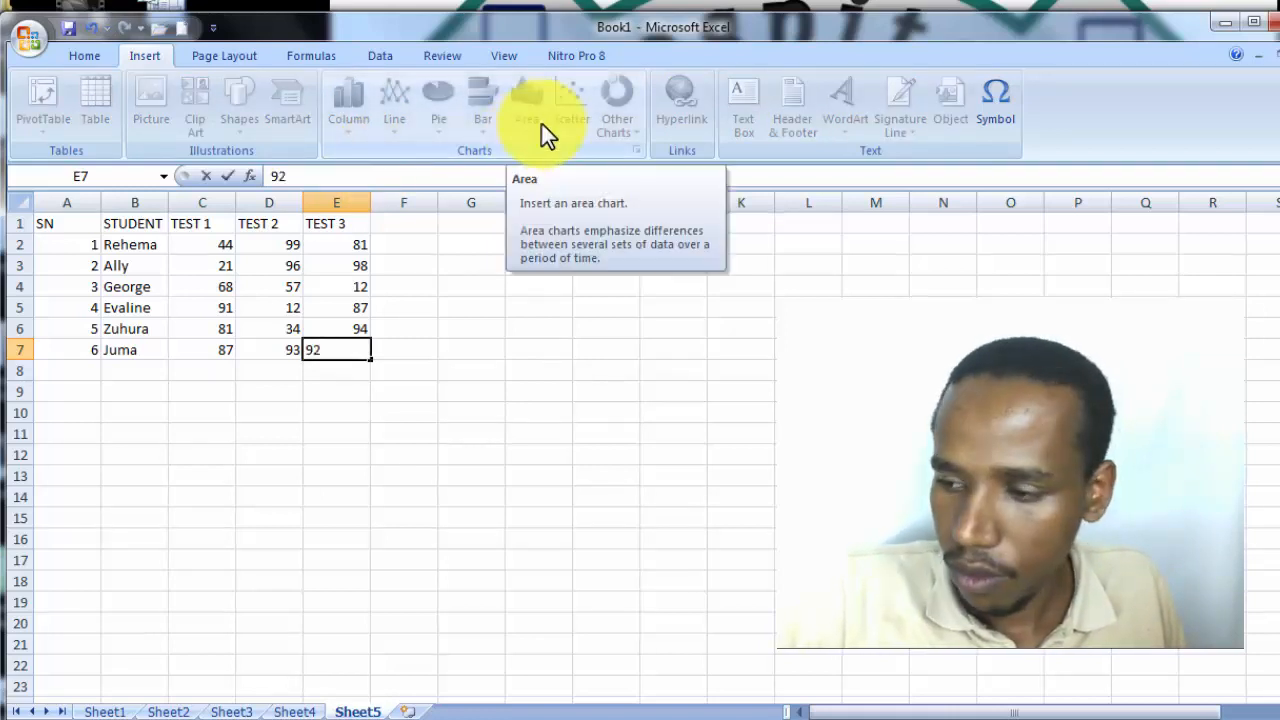
{"action": "left_click", "coordinate": [393, 395]}
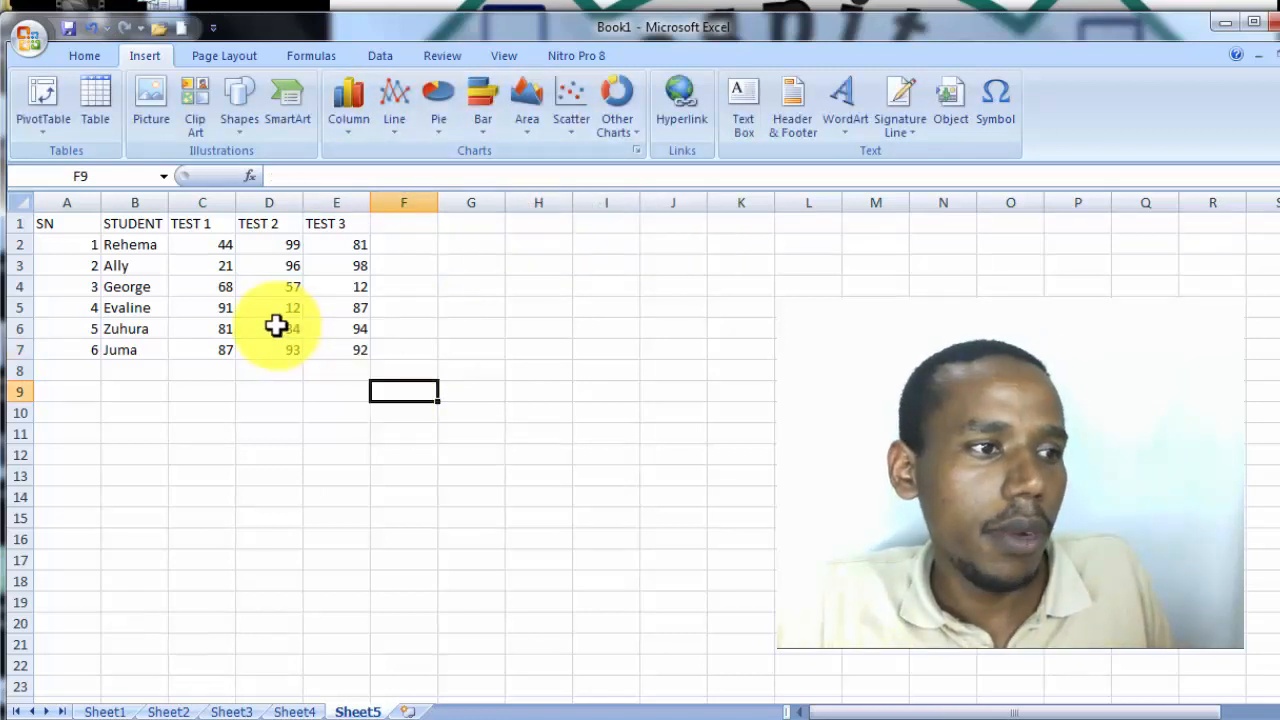
- Zoom in on the worksheet to enlarge the completed student score table
{"action": "scroll", "coordinate": [275, 328], "scroll_direction": "up", "scroll_amount": 5}
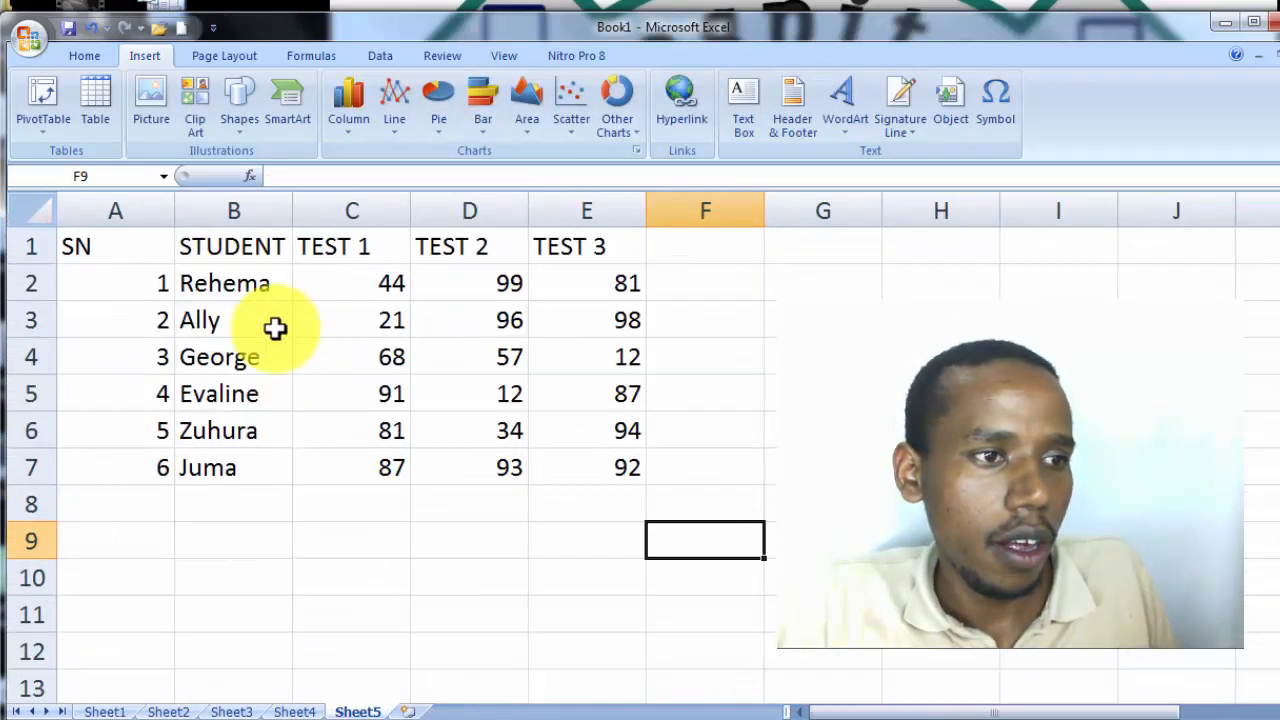
{"action": "scroll", "coordinate": [275, 328], "scroll_direction": "up", "scroll_amount": 1}
{"action": "scroll", "coordinate": [275, 328], "scroll_direction": "up", "scroll_amount": 1}
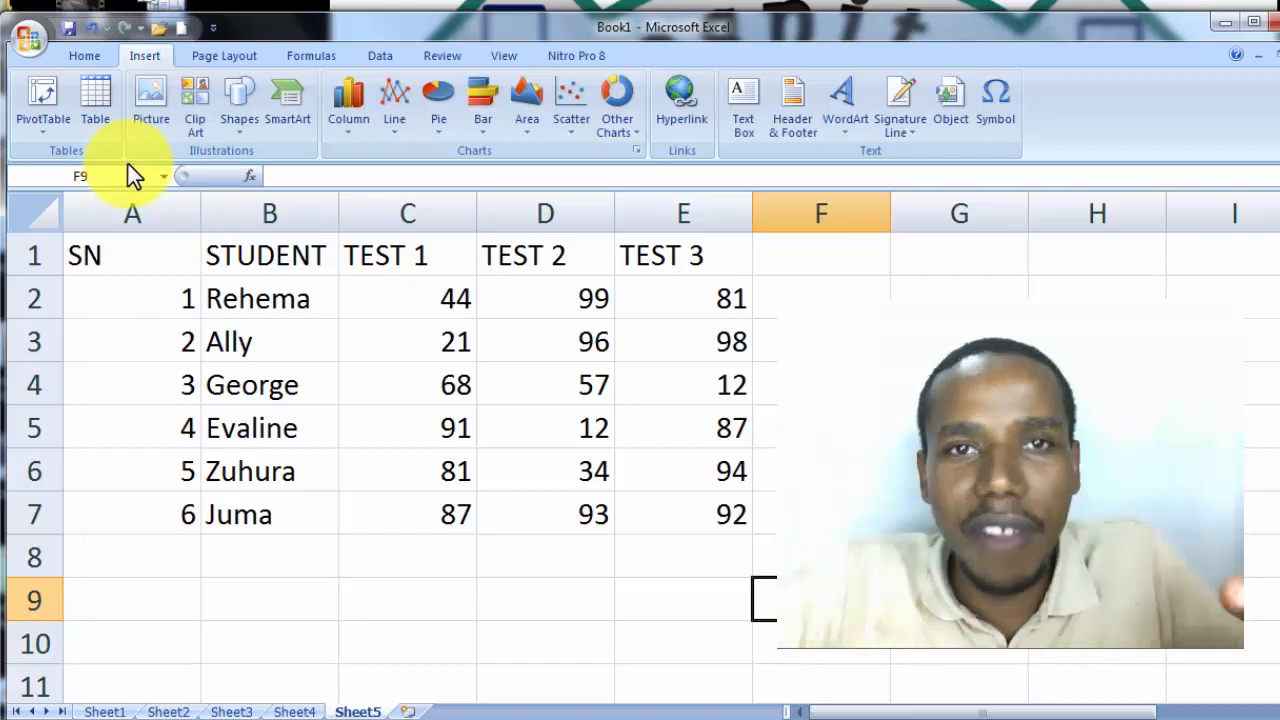
- Save the workbook to the Desktop as an Excel Workbook named LDL CLASS RESUTS
{"action": "left_click", "coordinate": [28, 38]}
{"action": "left_click", "coordinate": [55, 179]}
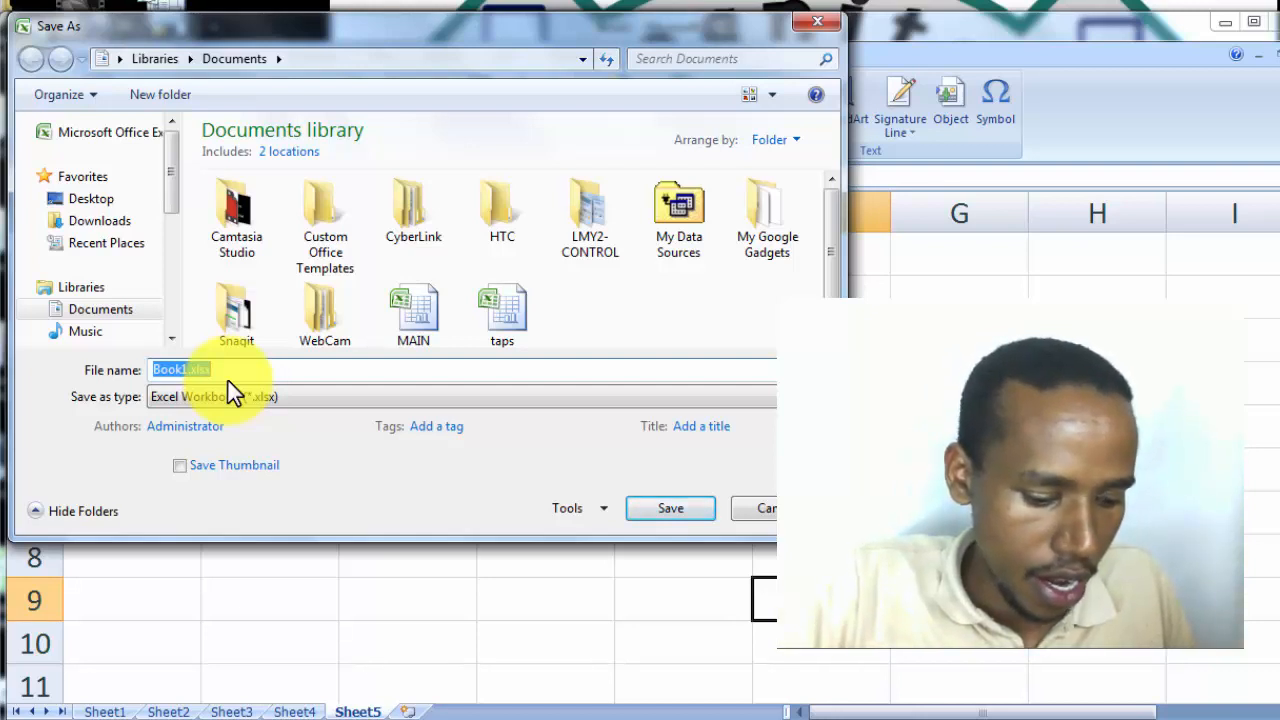
{"action": "type", "text": "LD"}
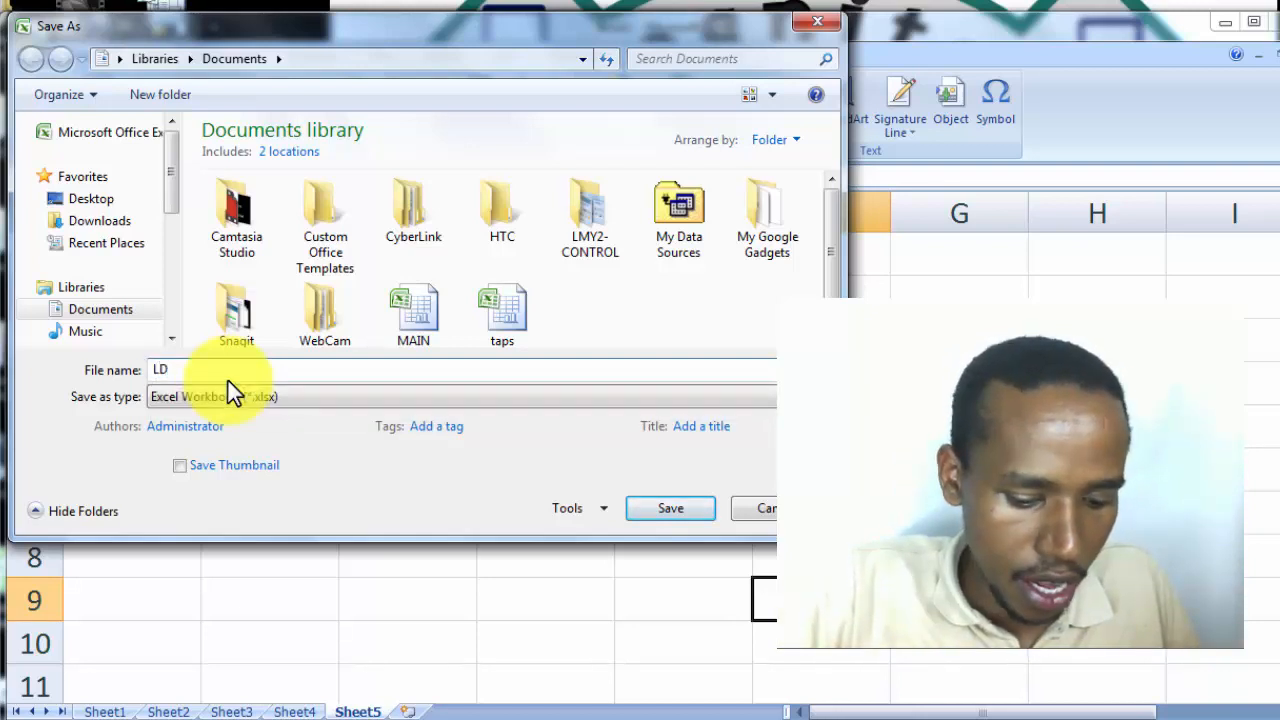
{"action": "type", "text": "L "}
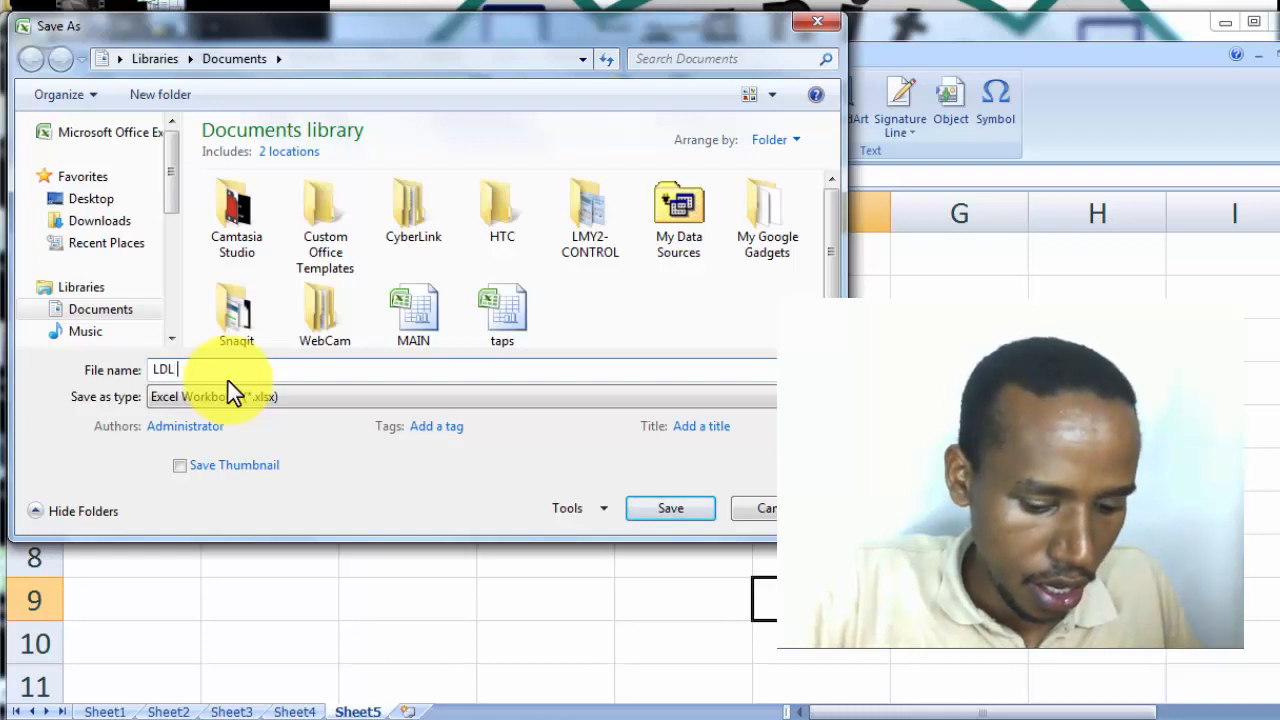
{"action": "type", "text": "CLASS"}
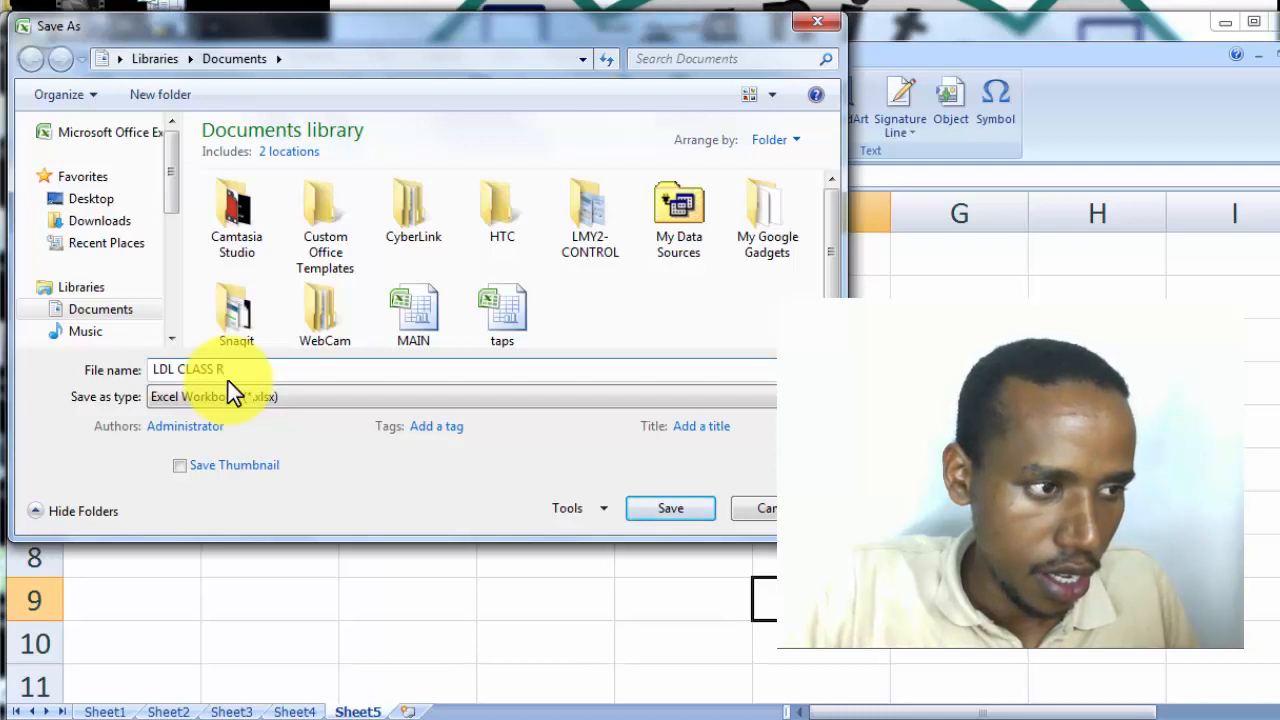
{"action": "type", "text": " RES"}
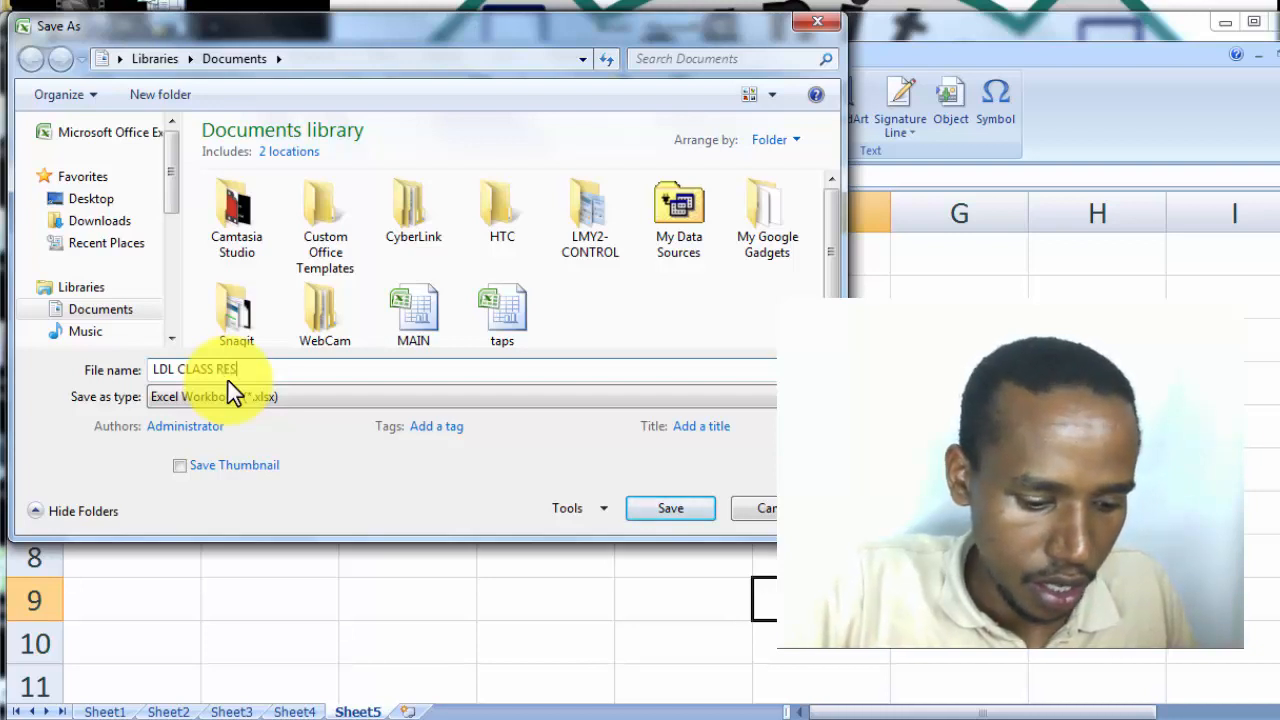
{"action": "type", "text": "ULTS"}
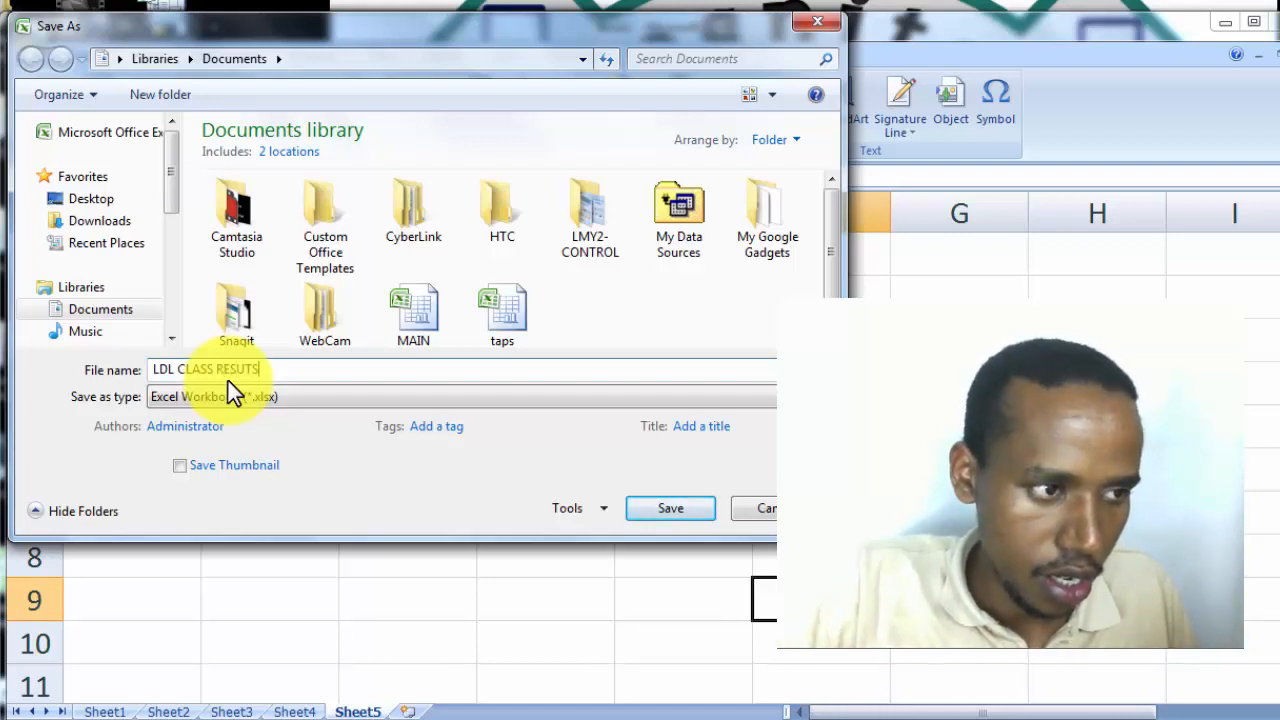
{"action": "left_click", "coordinate": [118, 198]}
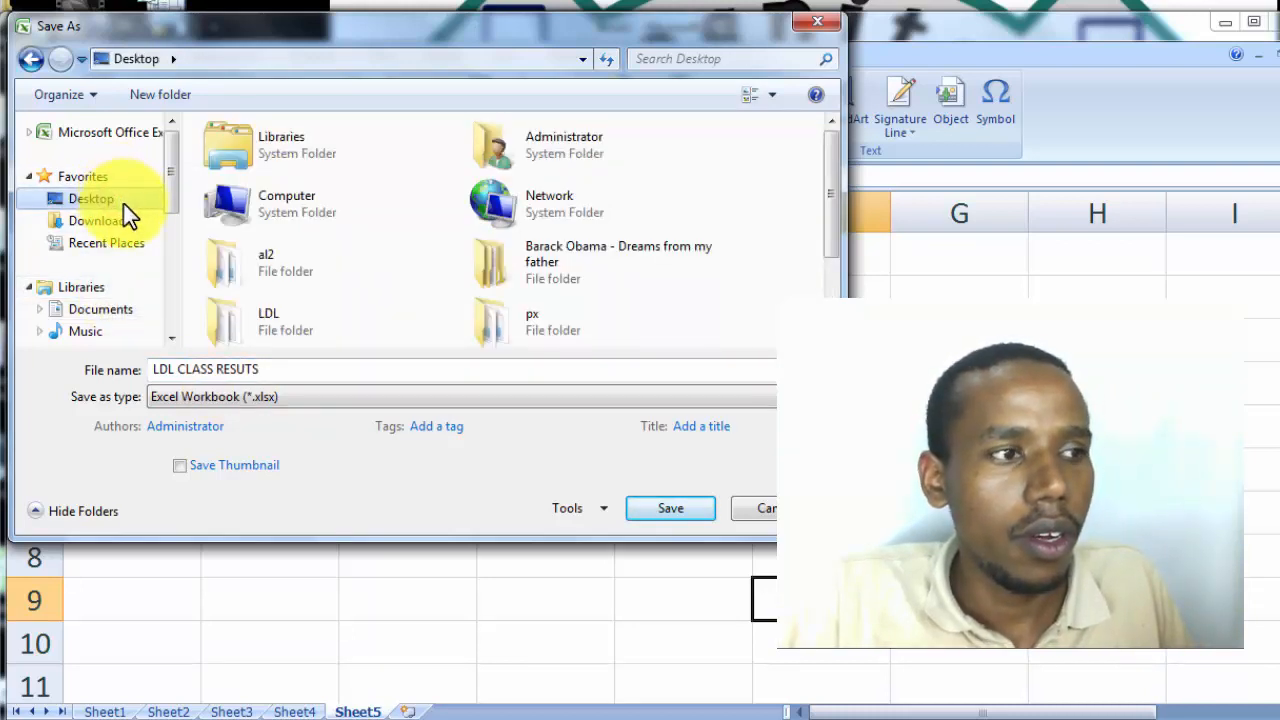
{"action": "left_click", "coordinate": [657, 512]}
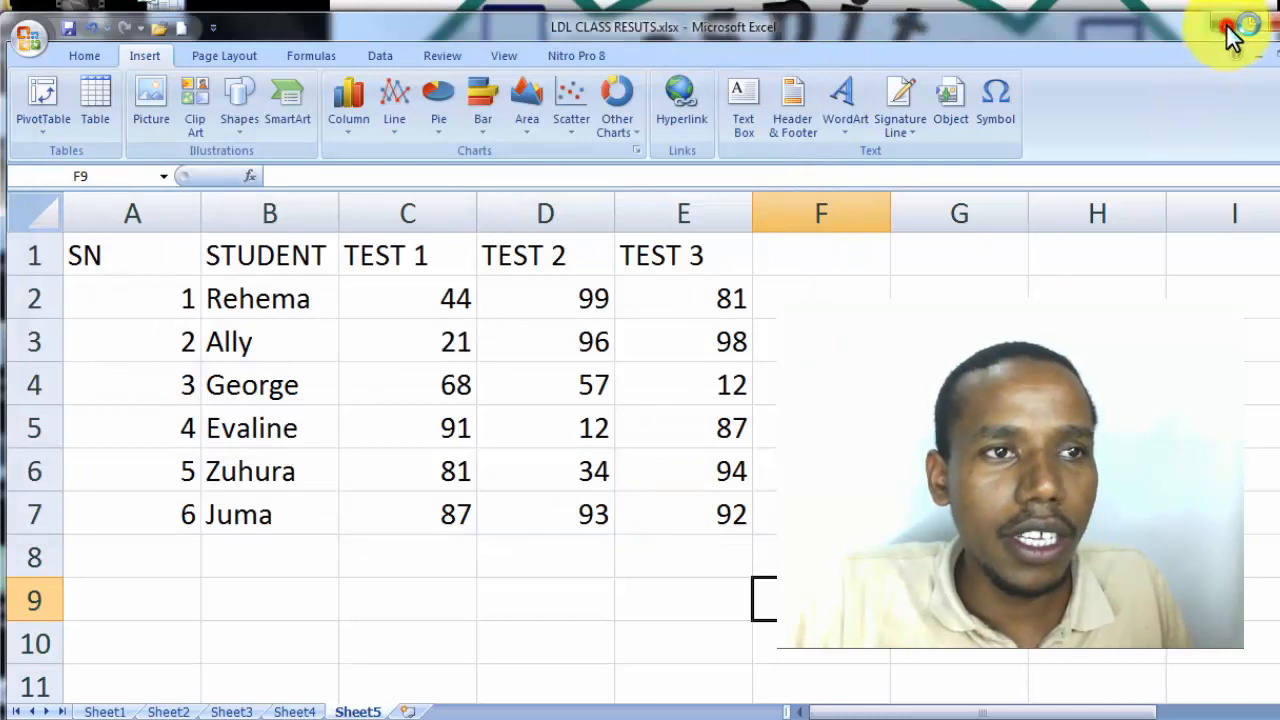
- Minimize the workbook window to show the desktop and reopen the saved LDL CLASS RESUTS.xlsx file from there
{"action": "left_click", "coordinate": [1227, 24]}
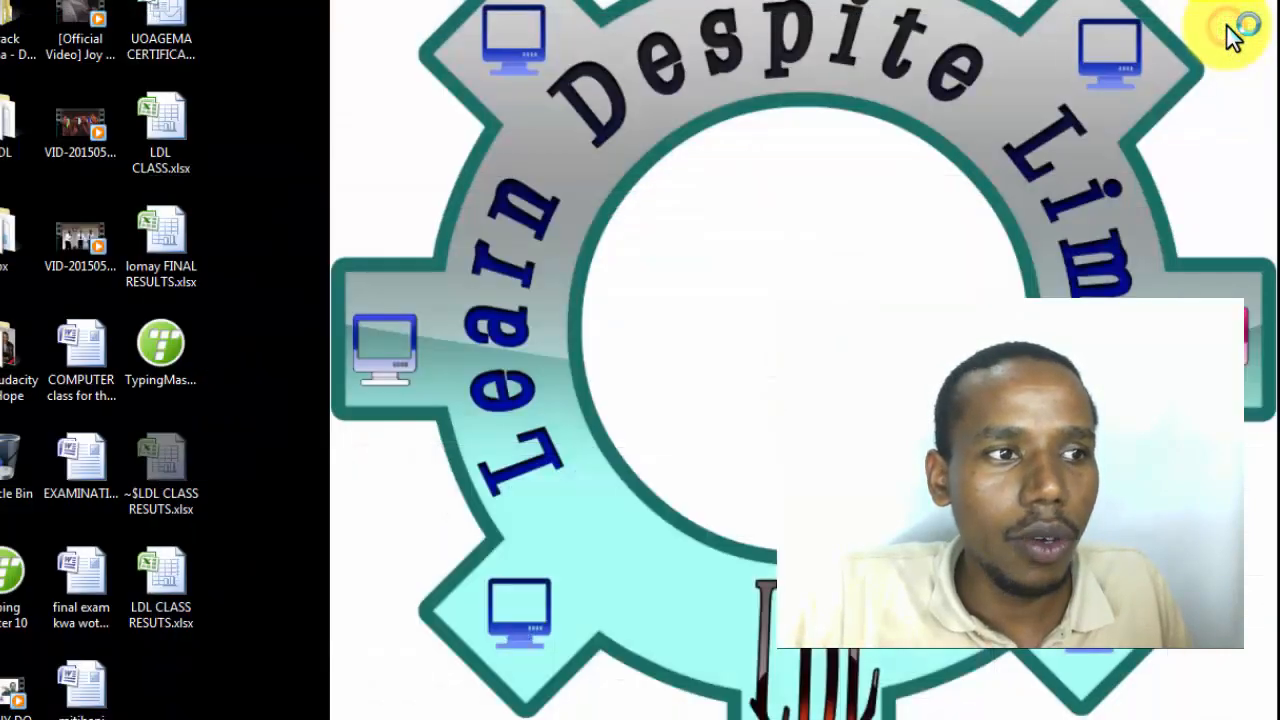
{"action": "double_click", "coordinate": [169, 584]}
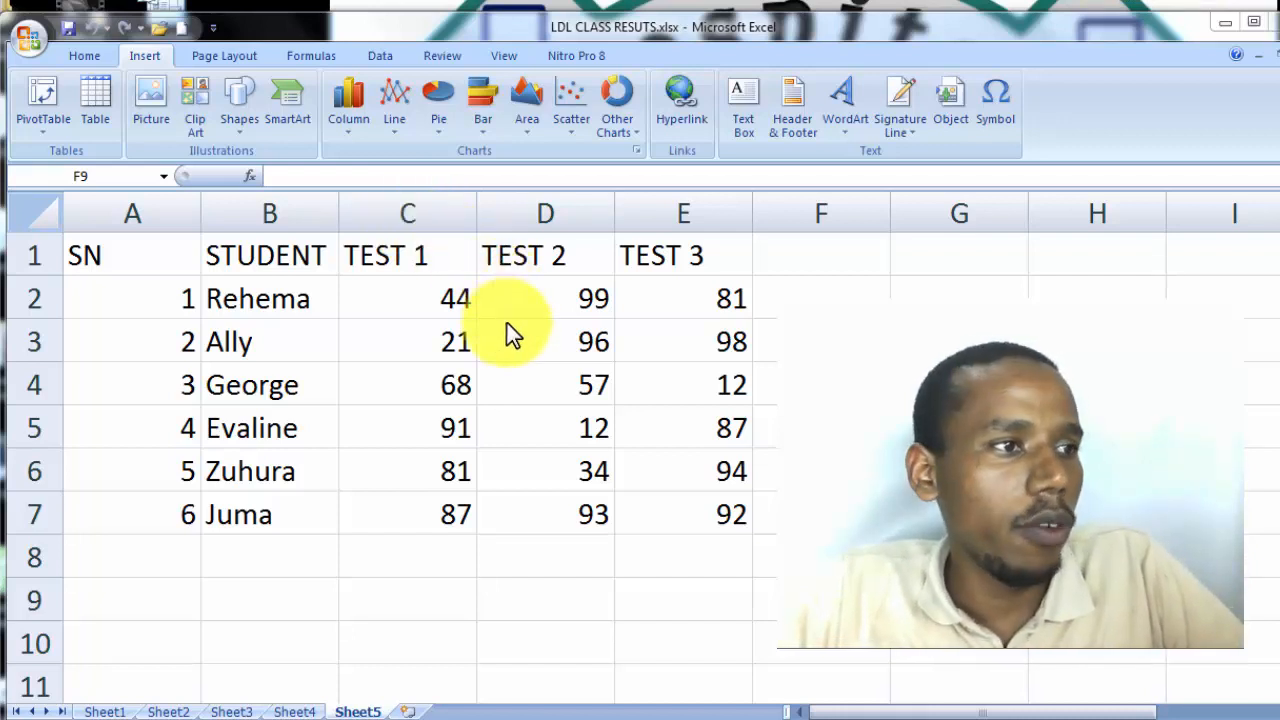
{"action": "left_click", "coordinate": [80, 58]}
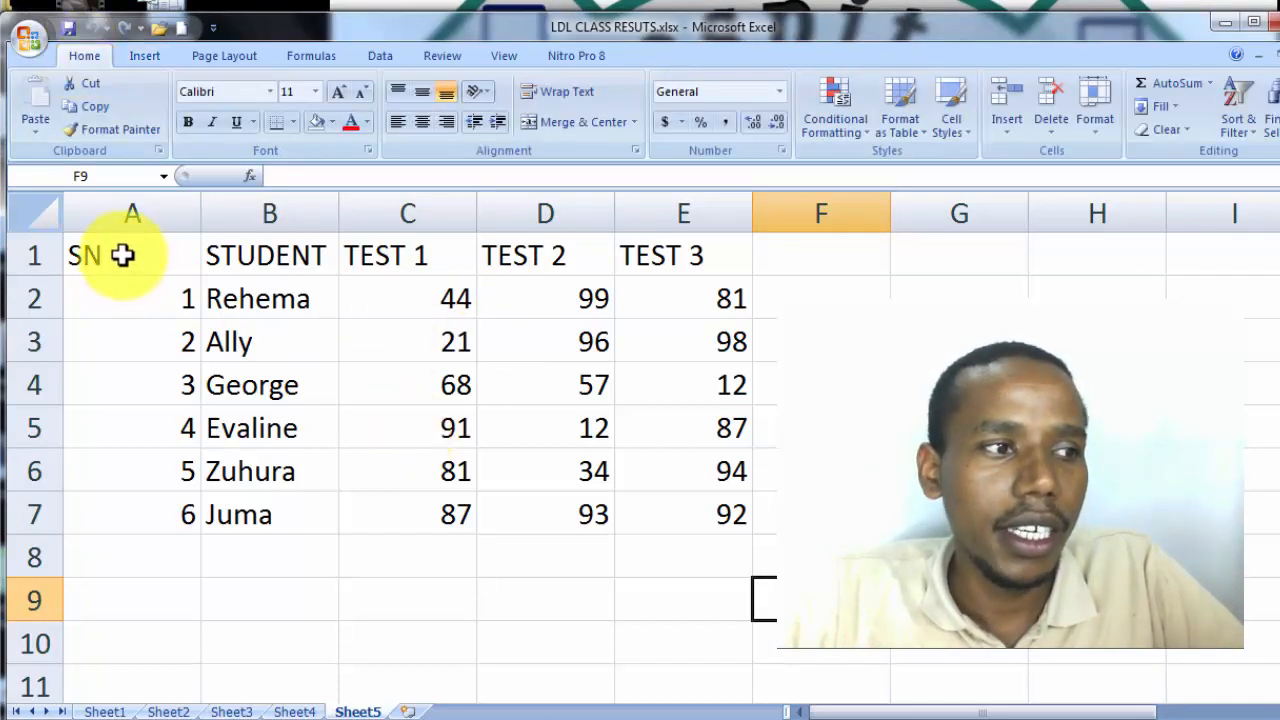
{"action": "left_click_drag", "start_coordinate": [122, 255], "coordinate": [750, 494]}
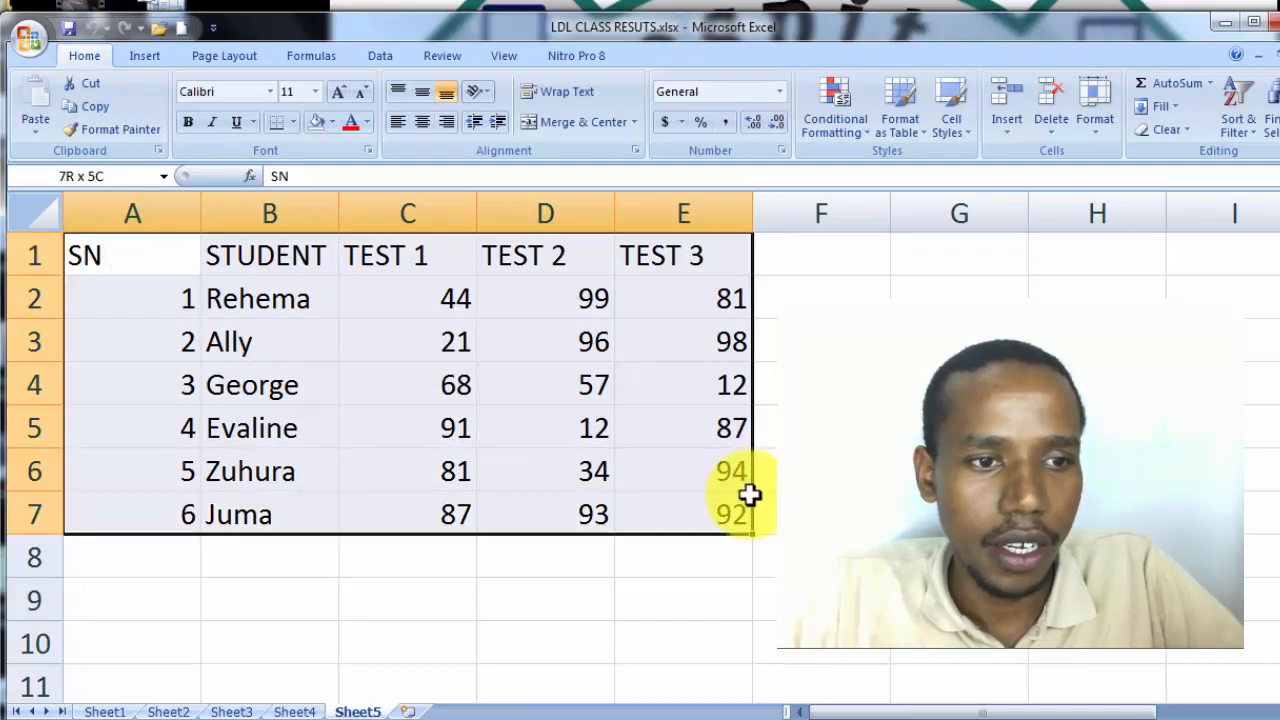
{"action": "left_click", "coordinate": [768, 430]}
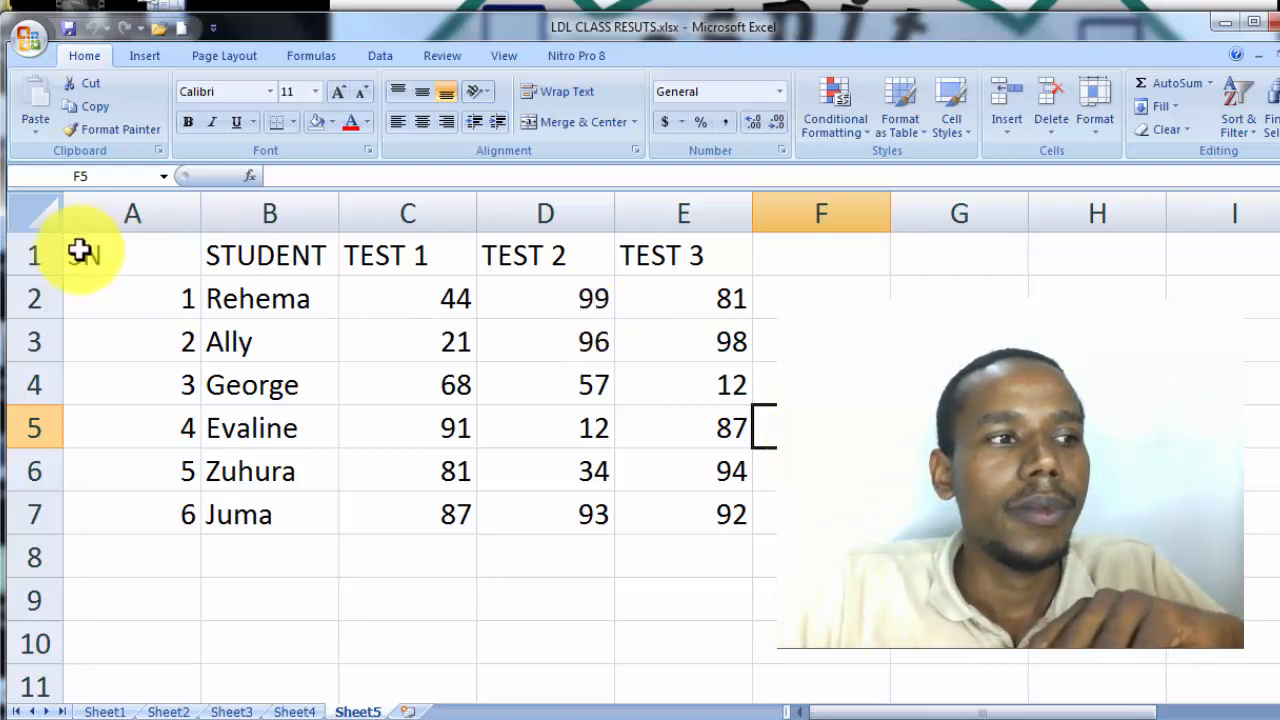
{"action": "left_click_drag", "start_coordinate": [80, 252], "coordinate": [671, 483]}
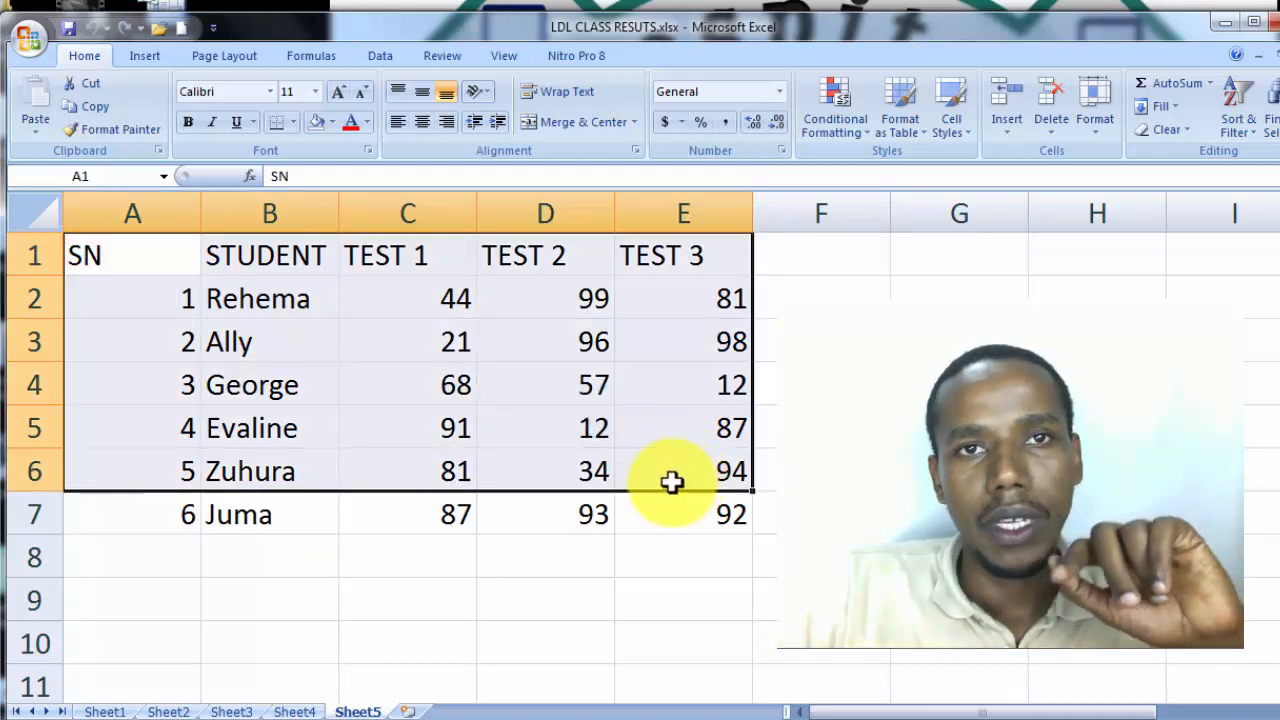
{"action": "left_click", "coordinate": [766, 420]}
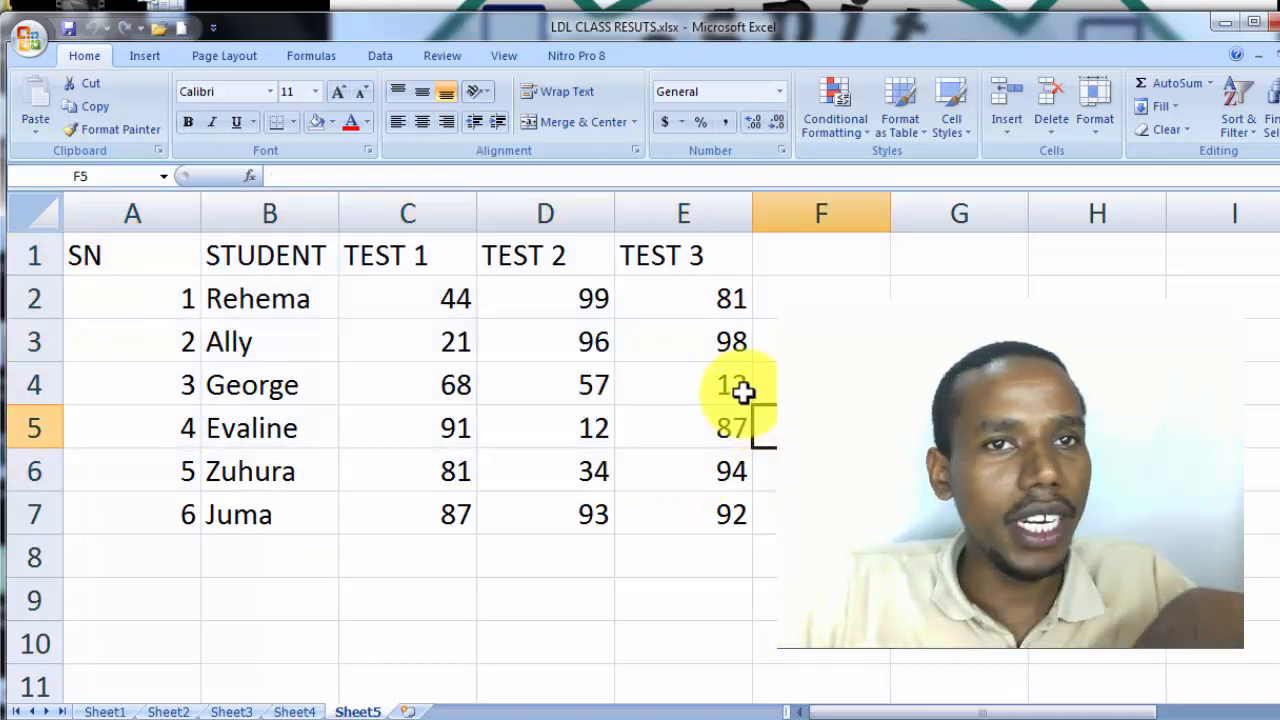
- Select the whole student score table, A1:E7, and change its font to Algerian
{"action": "left_click_drag", "start_coordinate": [86, 252], "coordinate": [700, 506]}
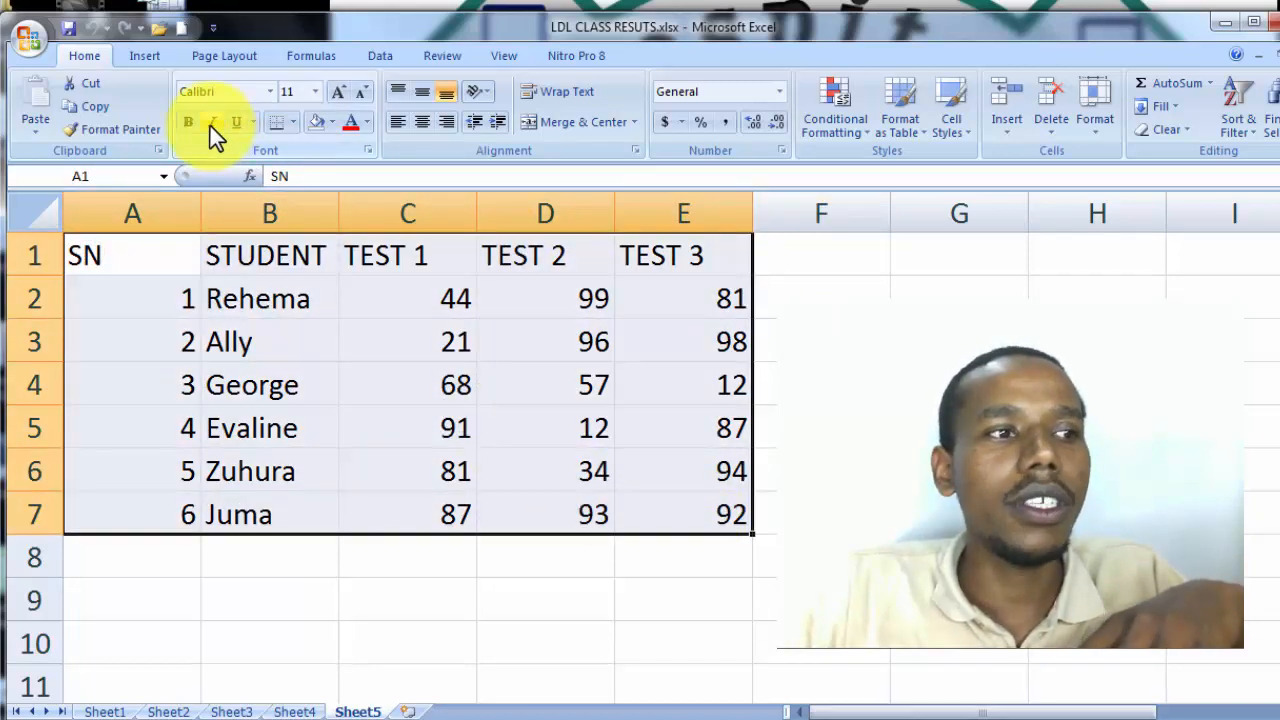
{"action": "left_click", "coordinate": [270, 87]}
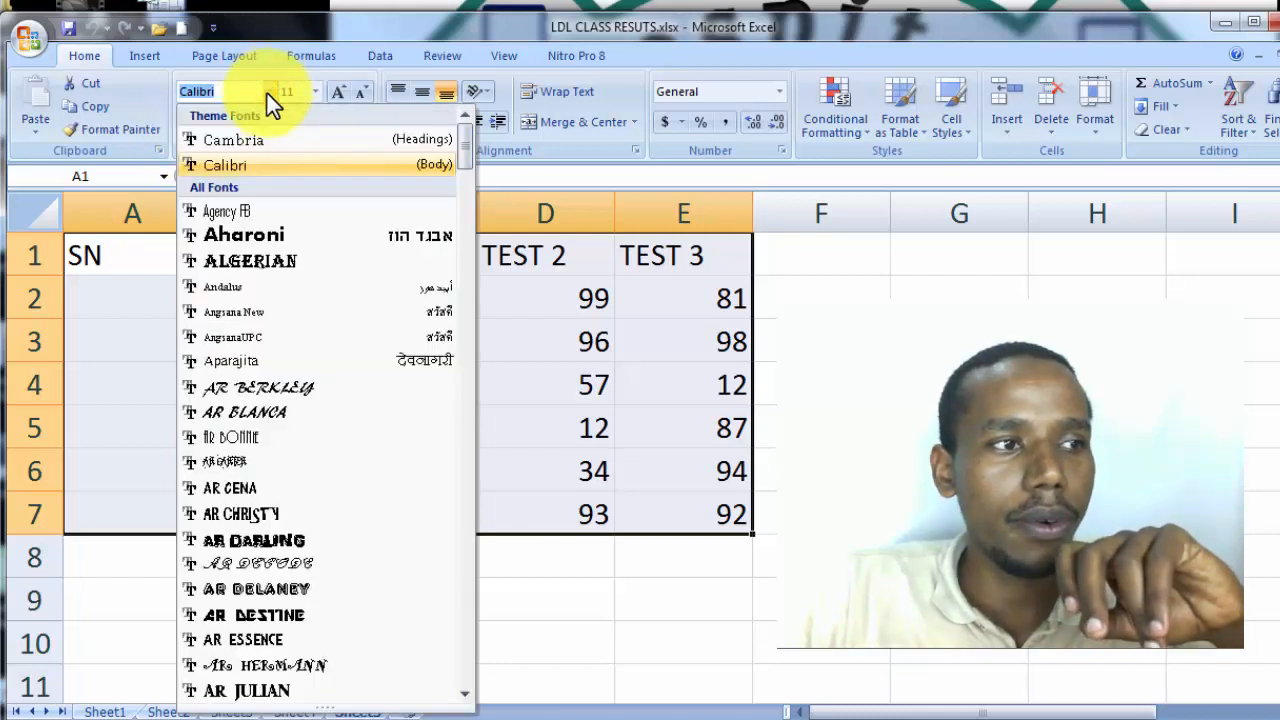
{"action": "left_click", "coordinate": [250, 262]}
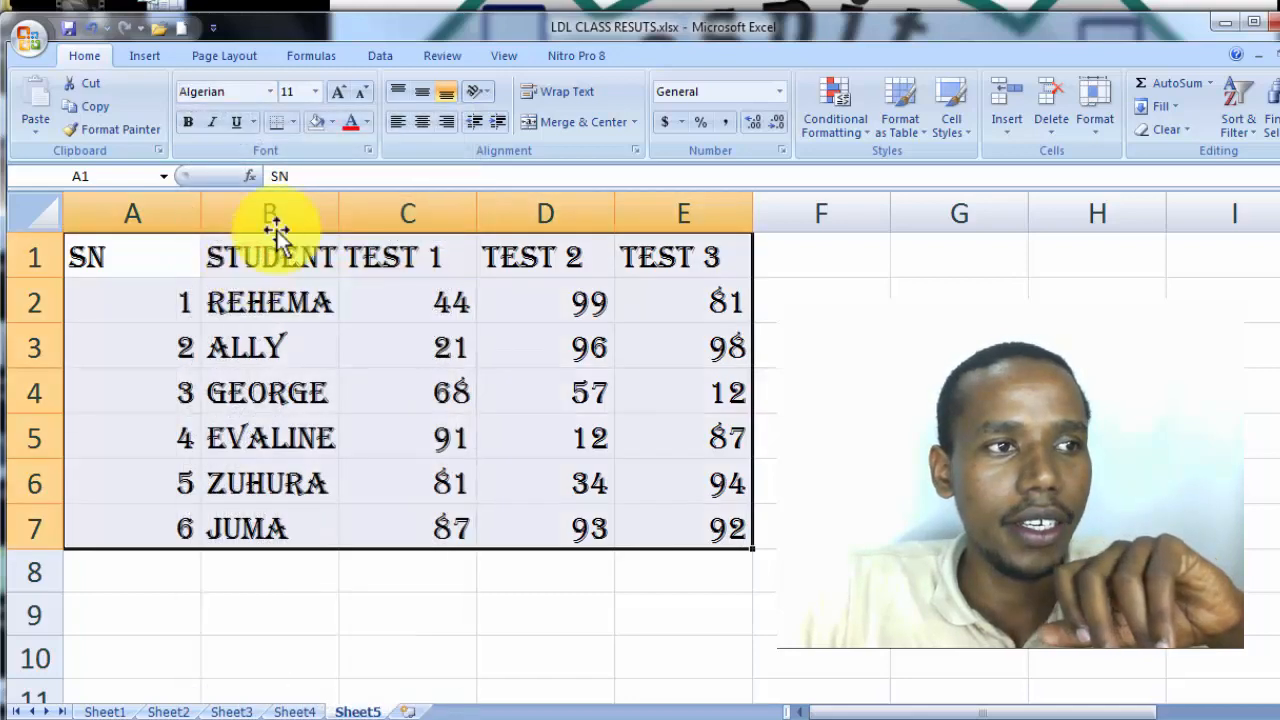
- Try italic and underline on the selected table, removing each style again after applying it
{"action": "left_click", "coordinate": [214, 121]}
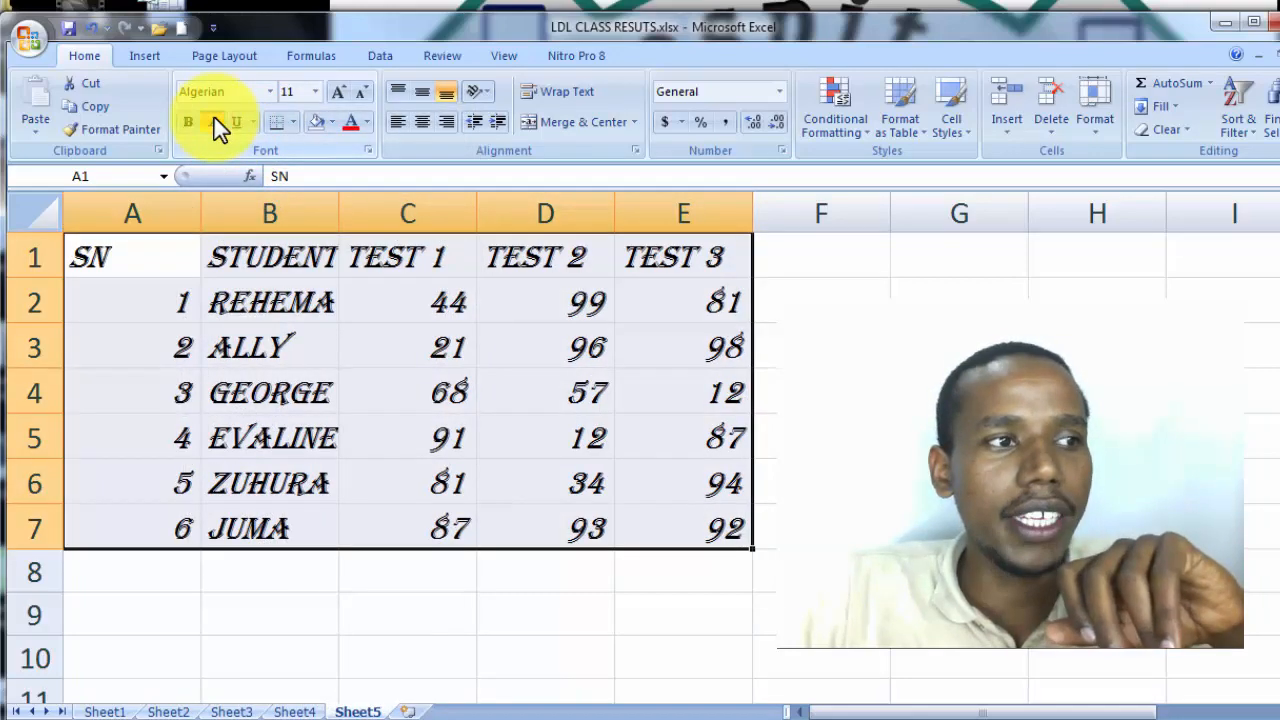
{"action": "left_click", "coordinate": [214, 121]}
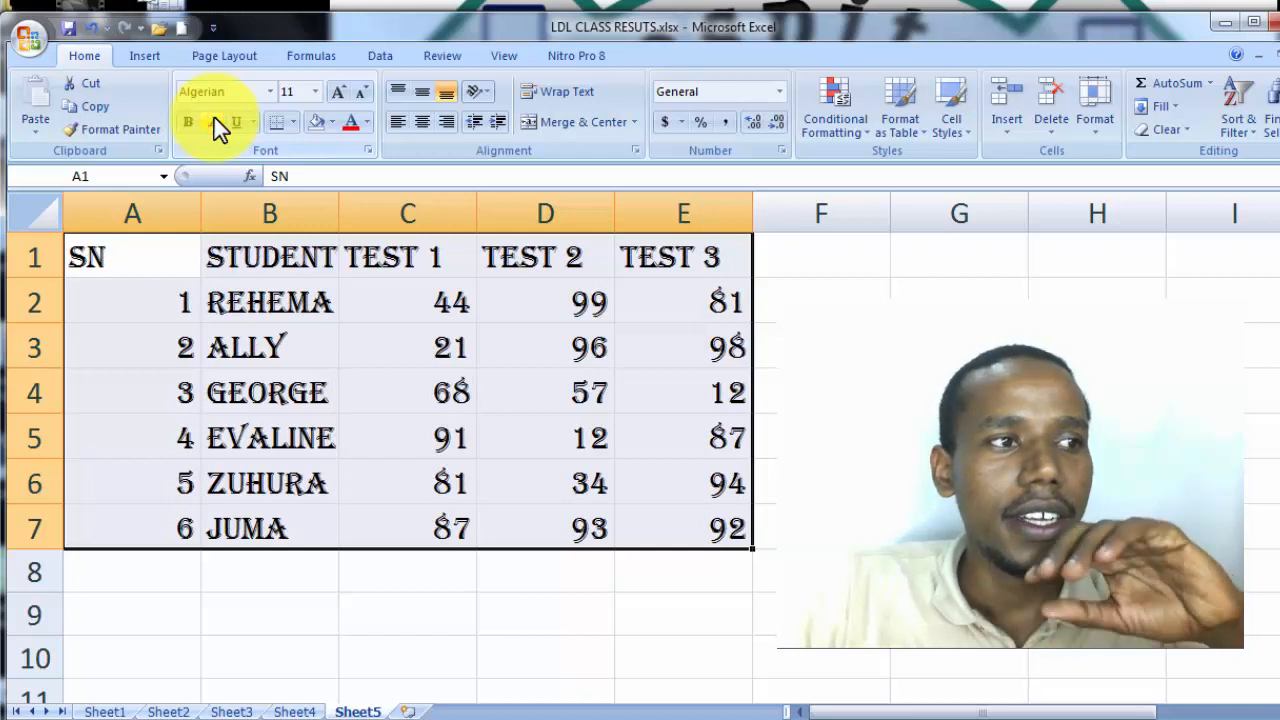
{"action": "left_click", "coordinate": [236, 121]}
{"action": "left_click", "coordinate": [236, 121]}
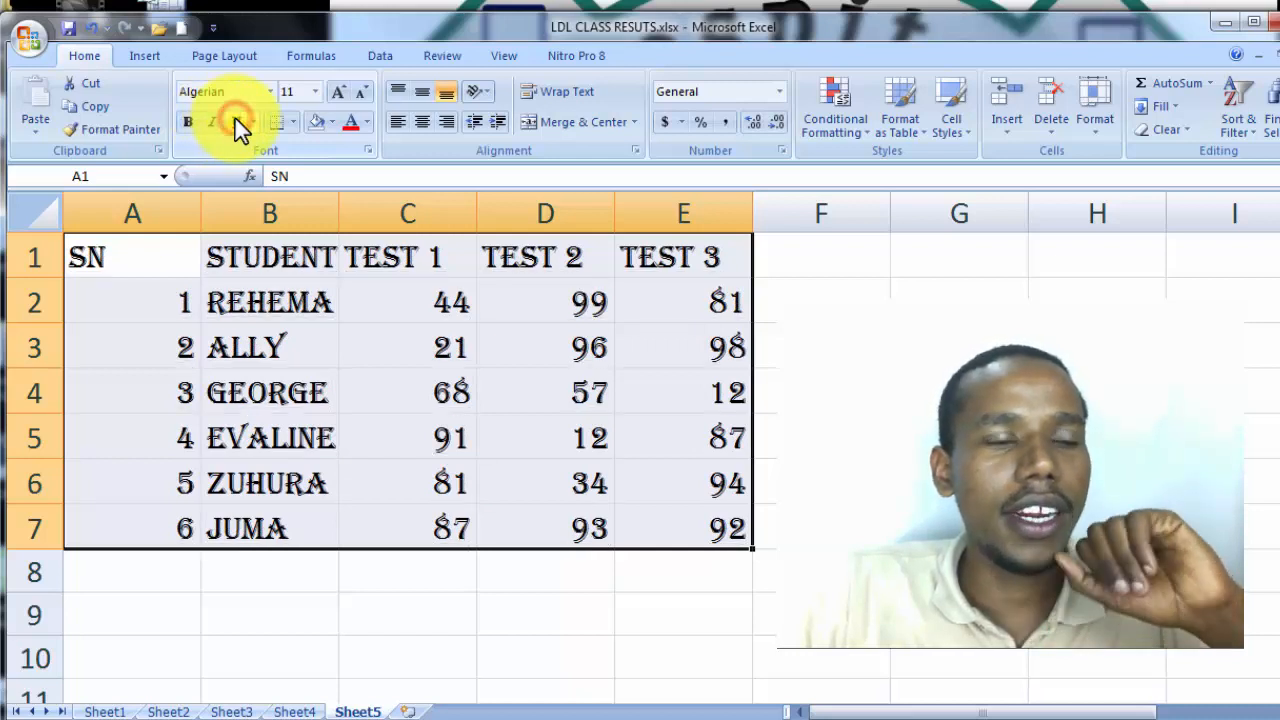
- Set the selected table's font size to 12 and its font color to the standard red
{"action": "left_click", "coordinate": [339, 88]}
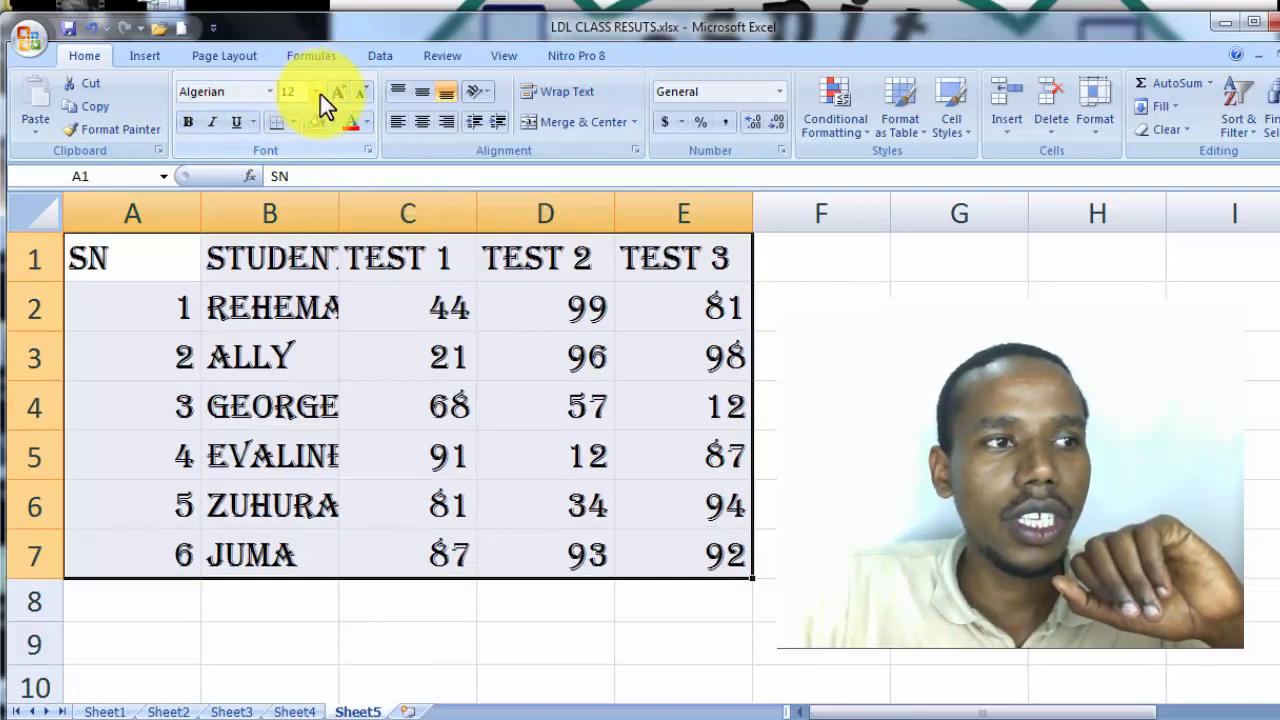
{"action": "left_click", "coordinate": [318, 93]}
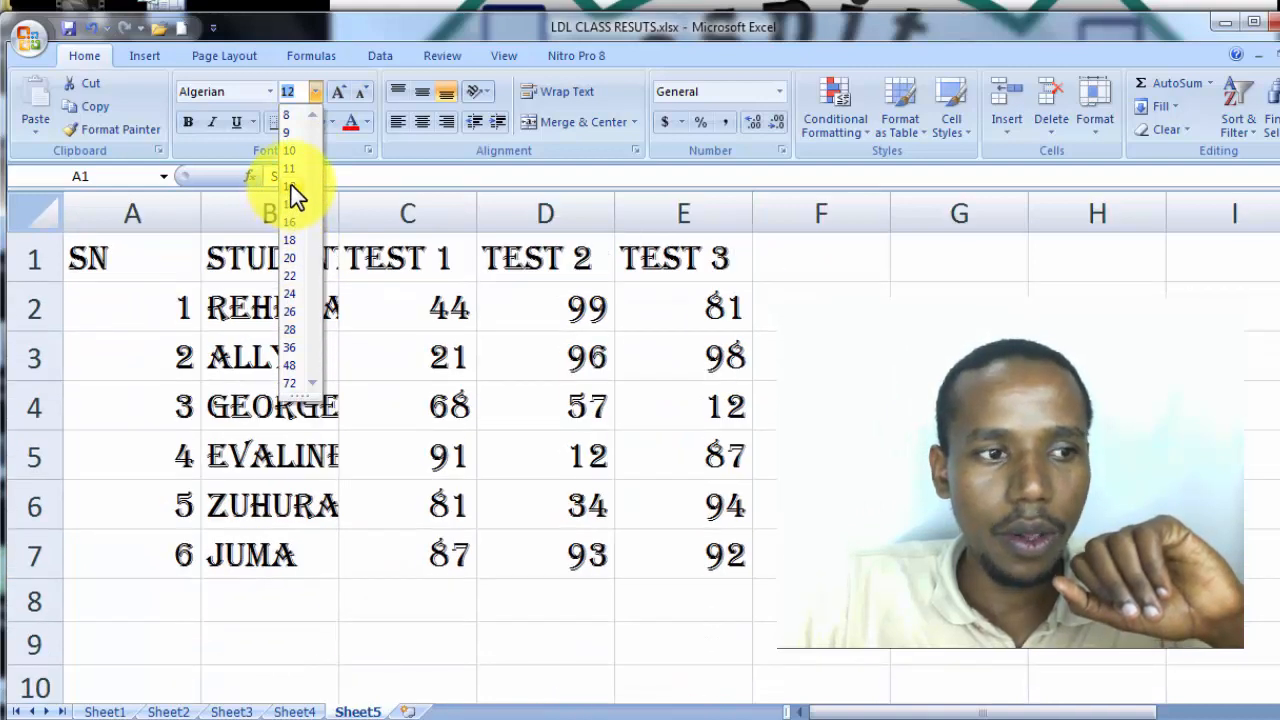
{"action": "left_click", "coordinate": [291, 185]}
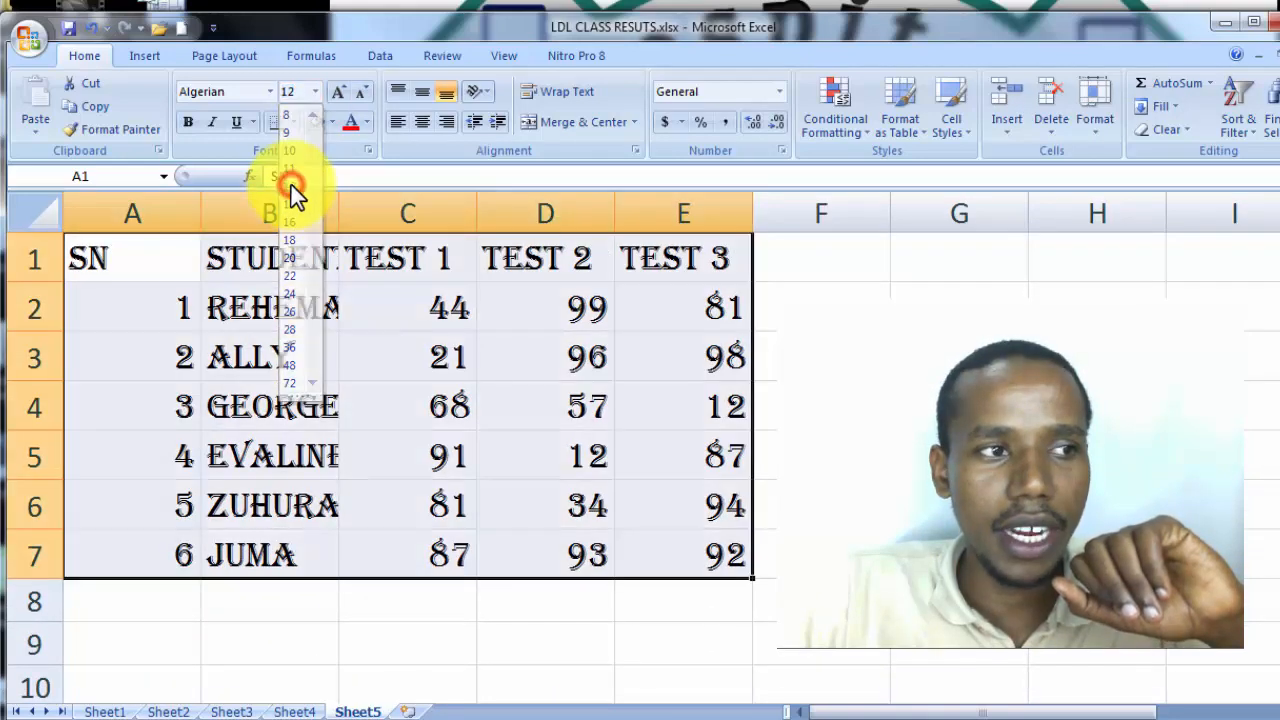
{"action": "left_click", "coordinate": [367, 122]}
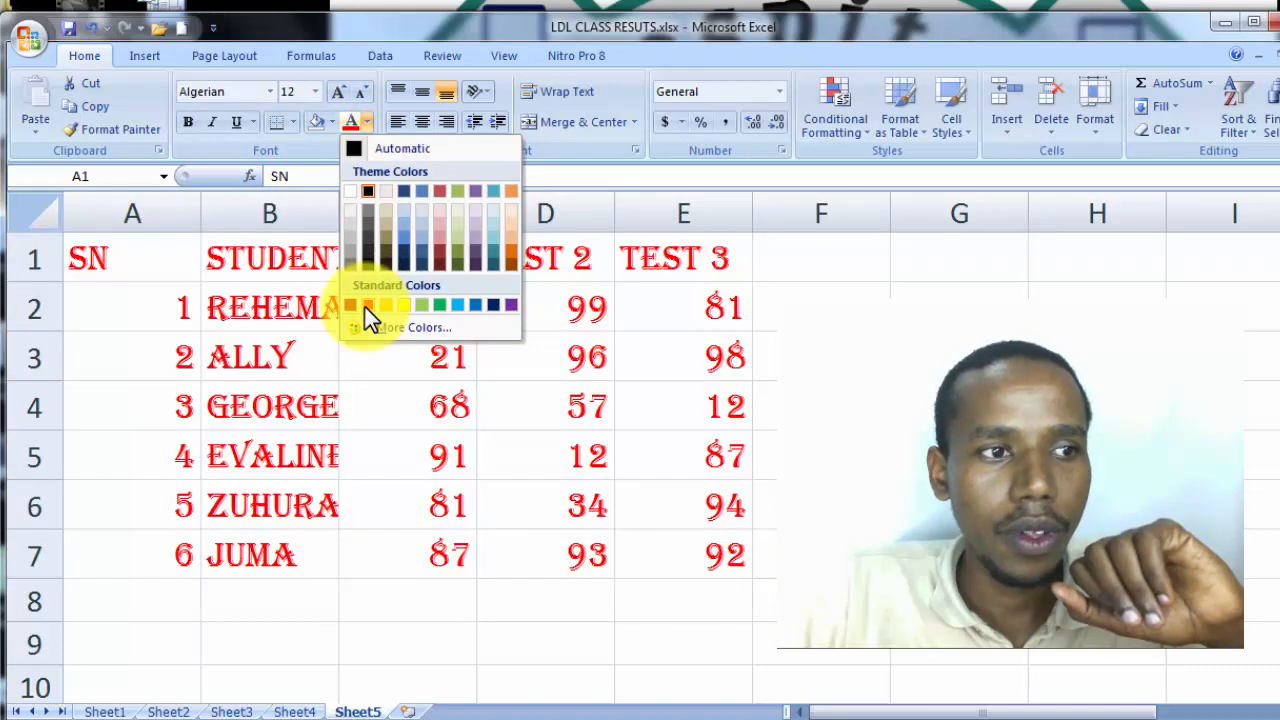
{"action": "left_click", "coordinate": [366, 305]}
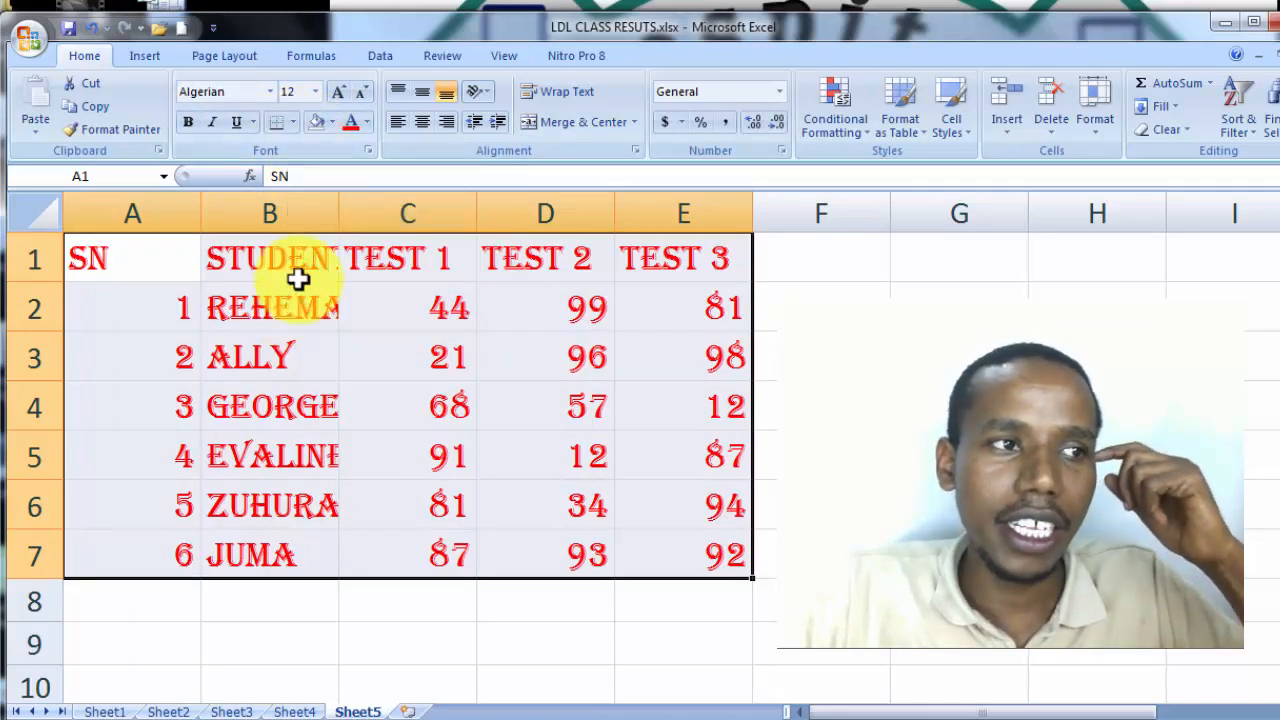
- Reselect the student table A1:E7, change its font to Aharoni and enlarge the text to size 16
{"action": "left_click_drag", "start_coordinate": [97, 250], "coordinate": [683, 550]}
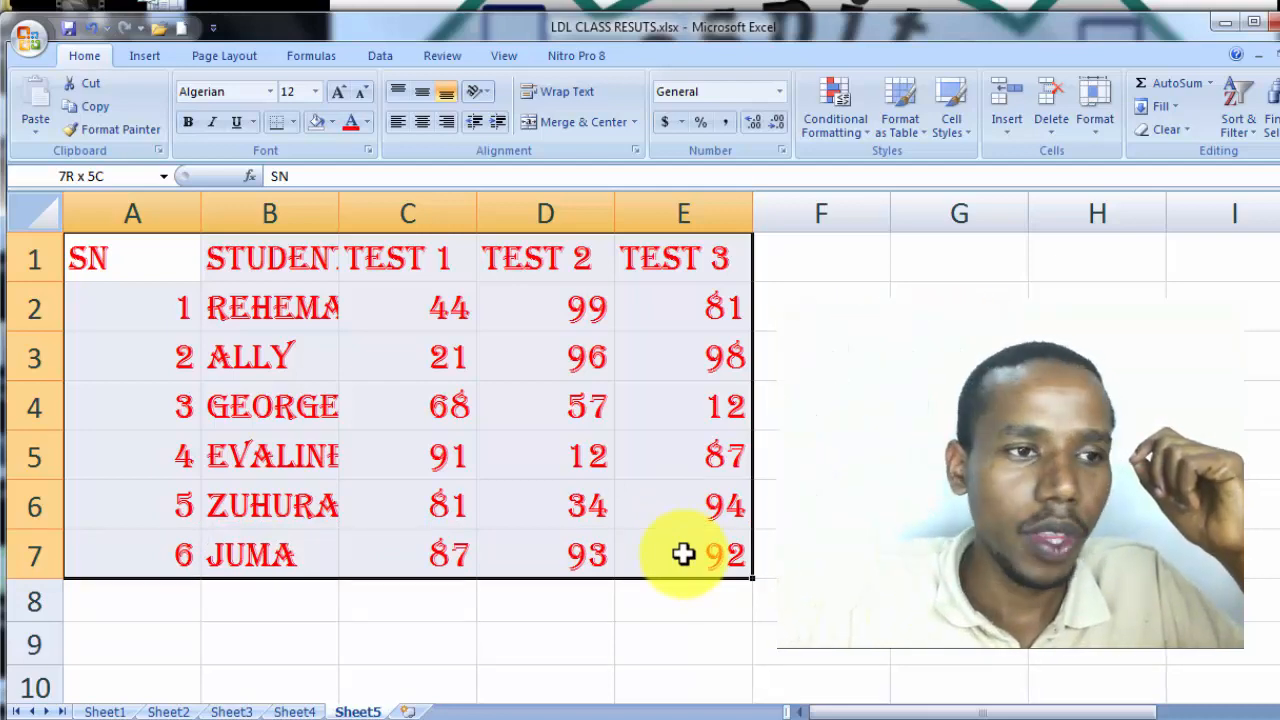
{"action": "left_click_drag", "start_coordinate": [685, 554], "coordinate": [684, 553]}
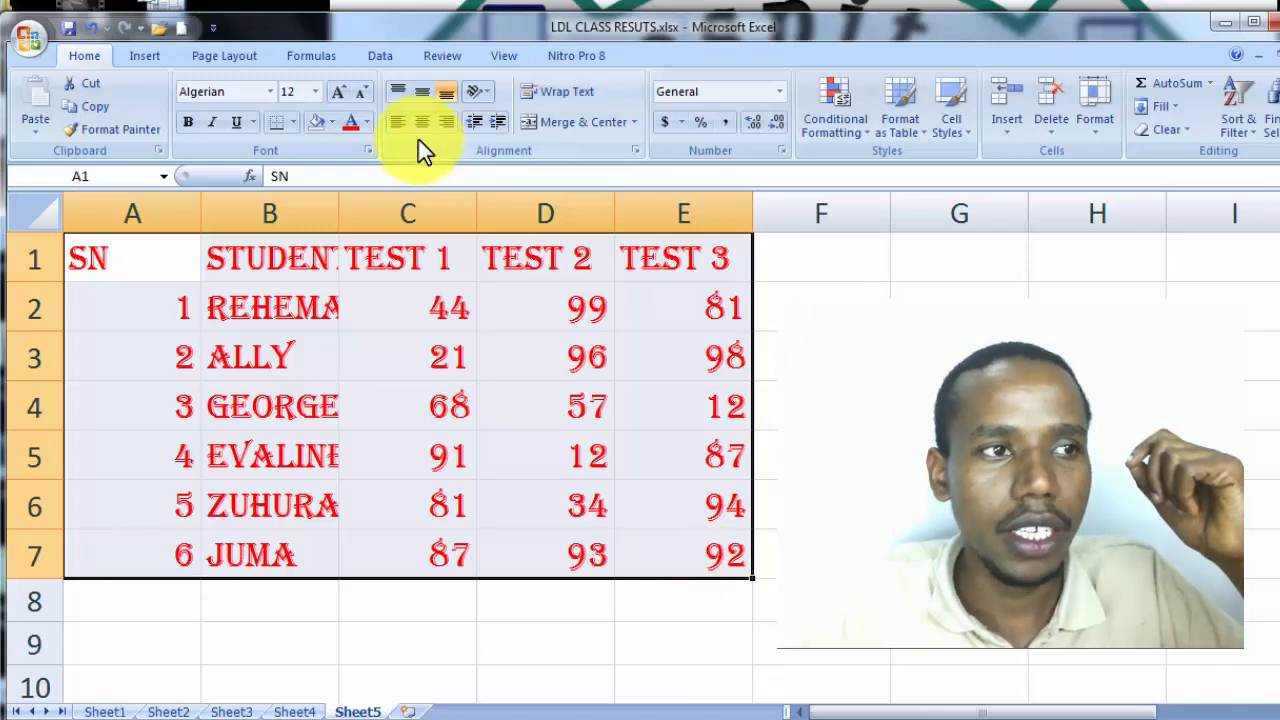
{"action": "left_click", "coordinate": [270, 91]}
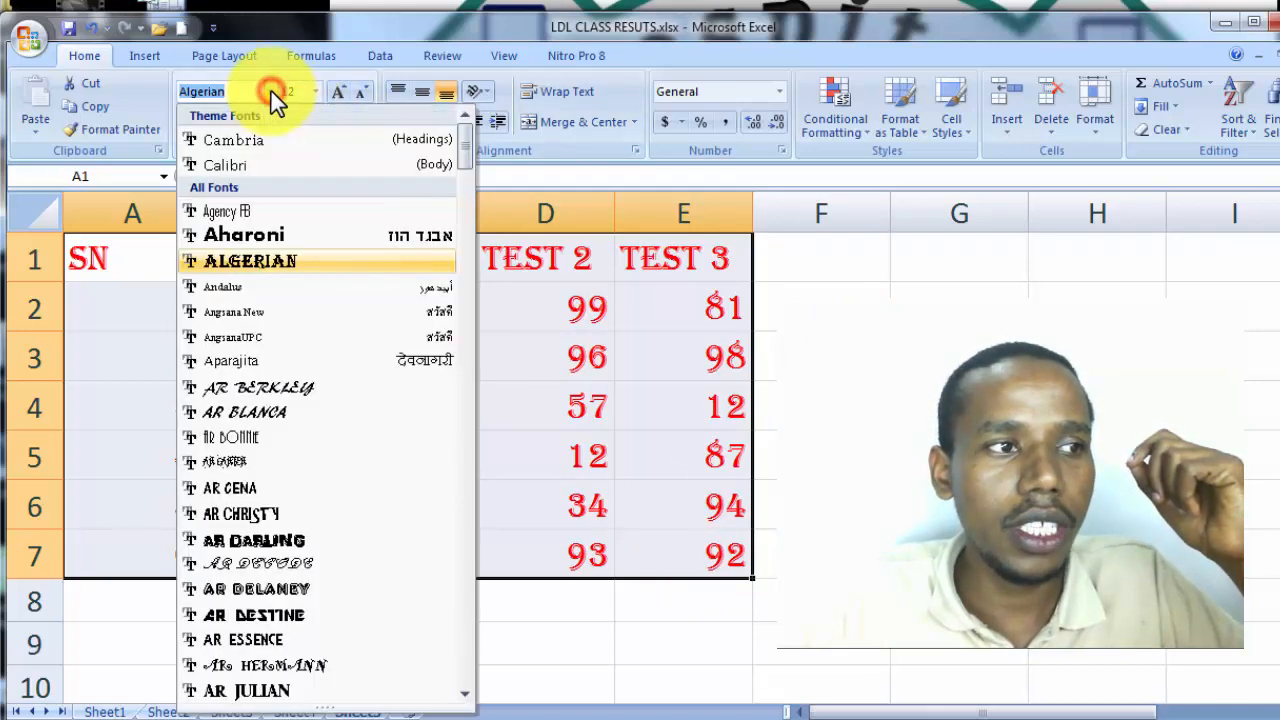
{"action": "left_click", "coordinate": [245, 237]}
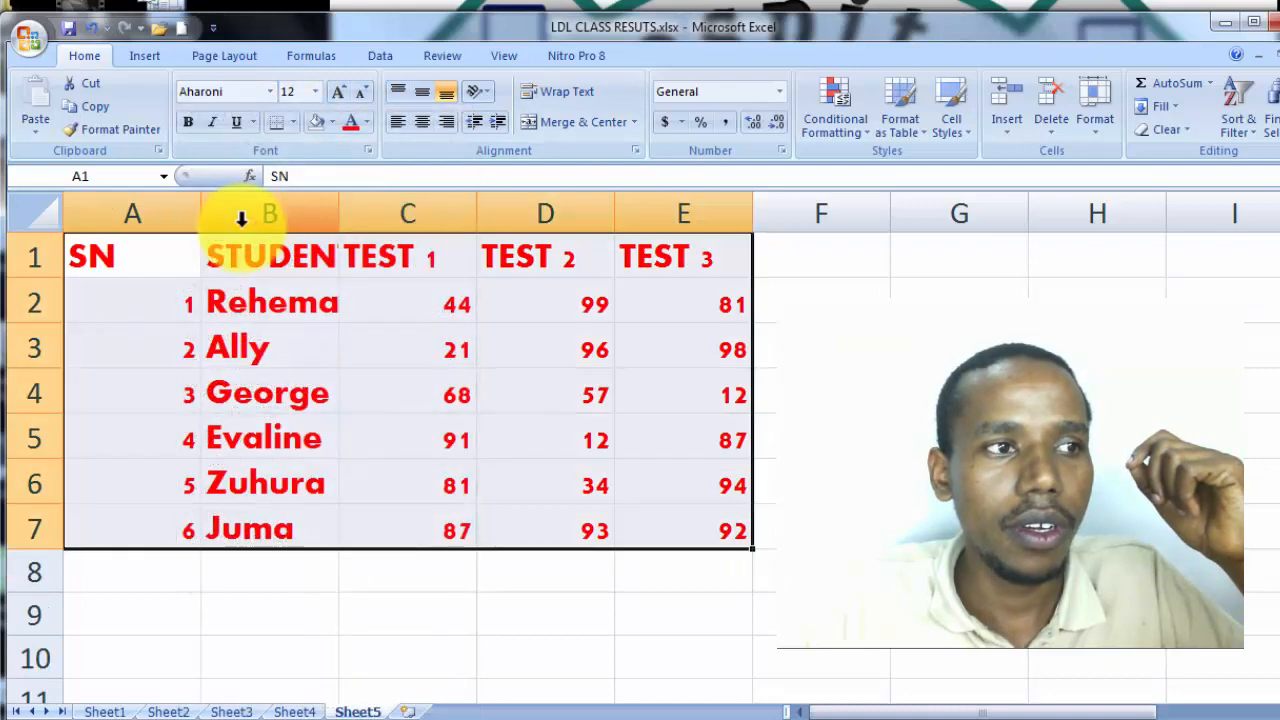
{"action": "left_click", "coordinate": [360, 90]}
{"action": "left_click", "coordinate": [340, 94]}
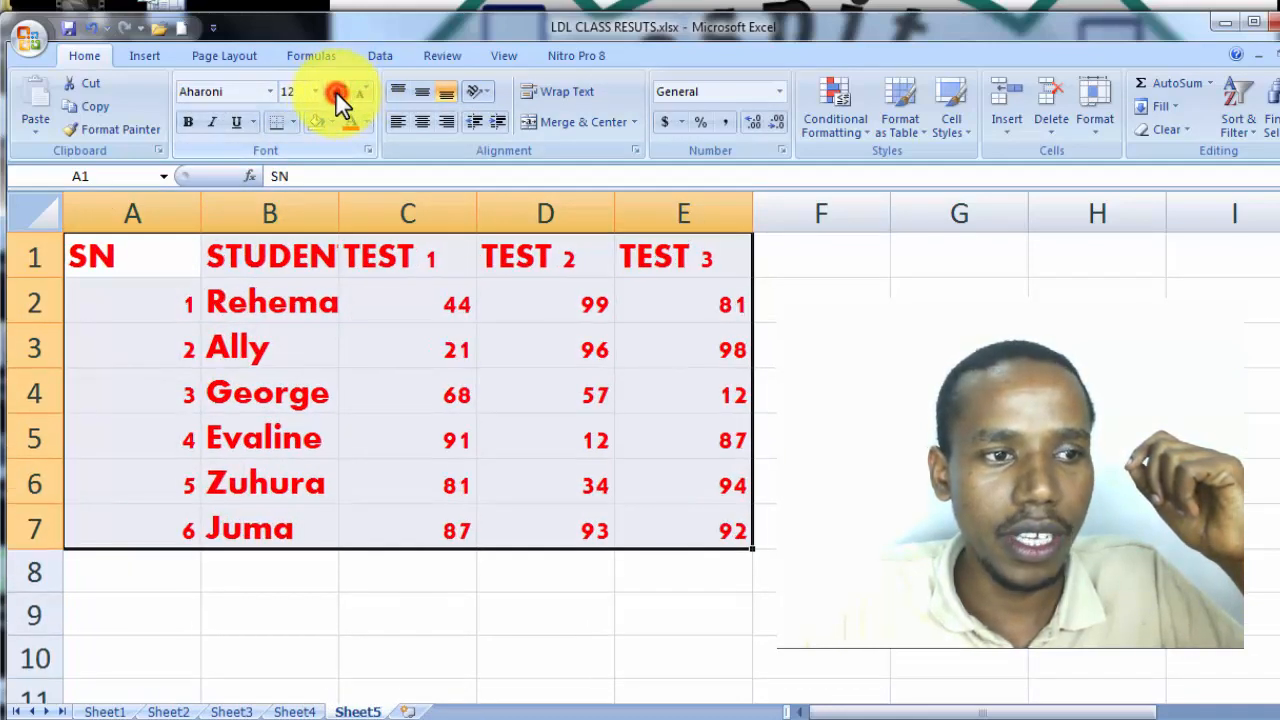
{"action": "left_click", "coordinate": [336, 93]}
{"action": "left_click", "coordinate": [336, 93]}
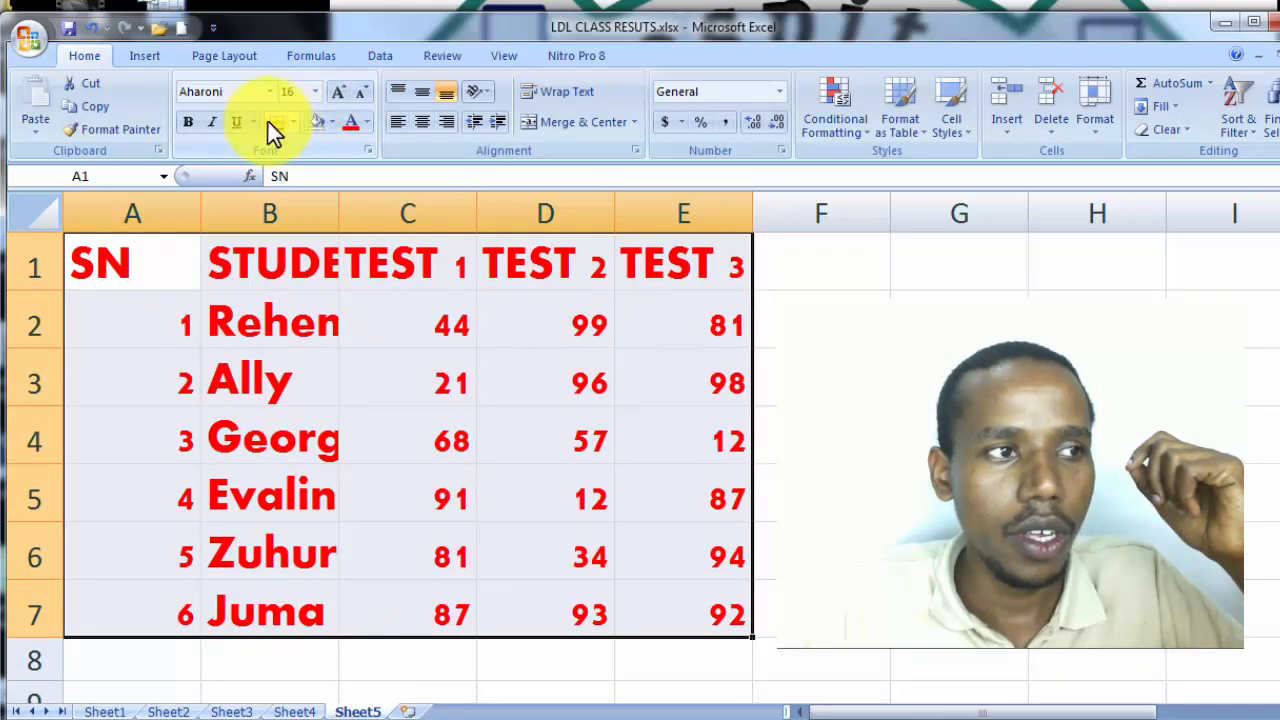
- Turn italic on and off for the Aharoni table text, and do the same with underline
{"action": "left_click", "coordinate": [212, 121]}
{"action": "left_click", "coordinate": [214, 123]}
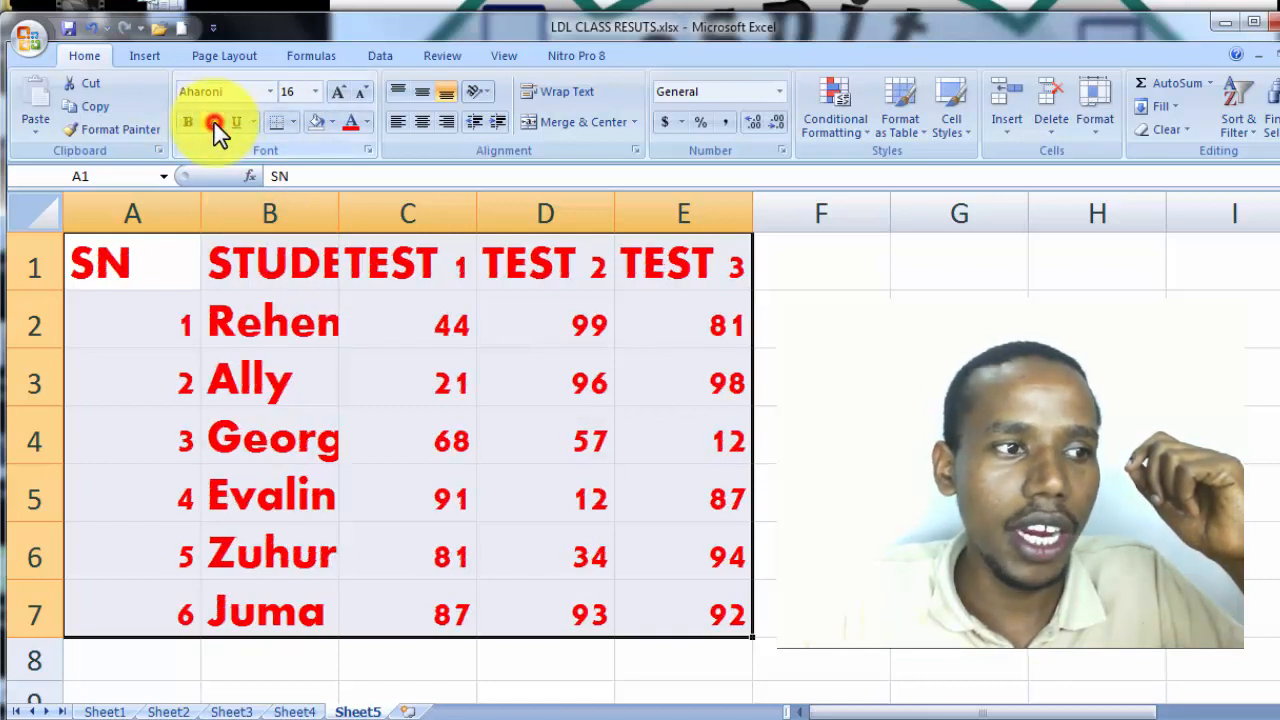
{"action": "left_click", "coordinate": [239, 120]}
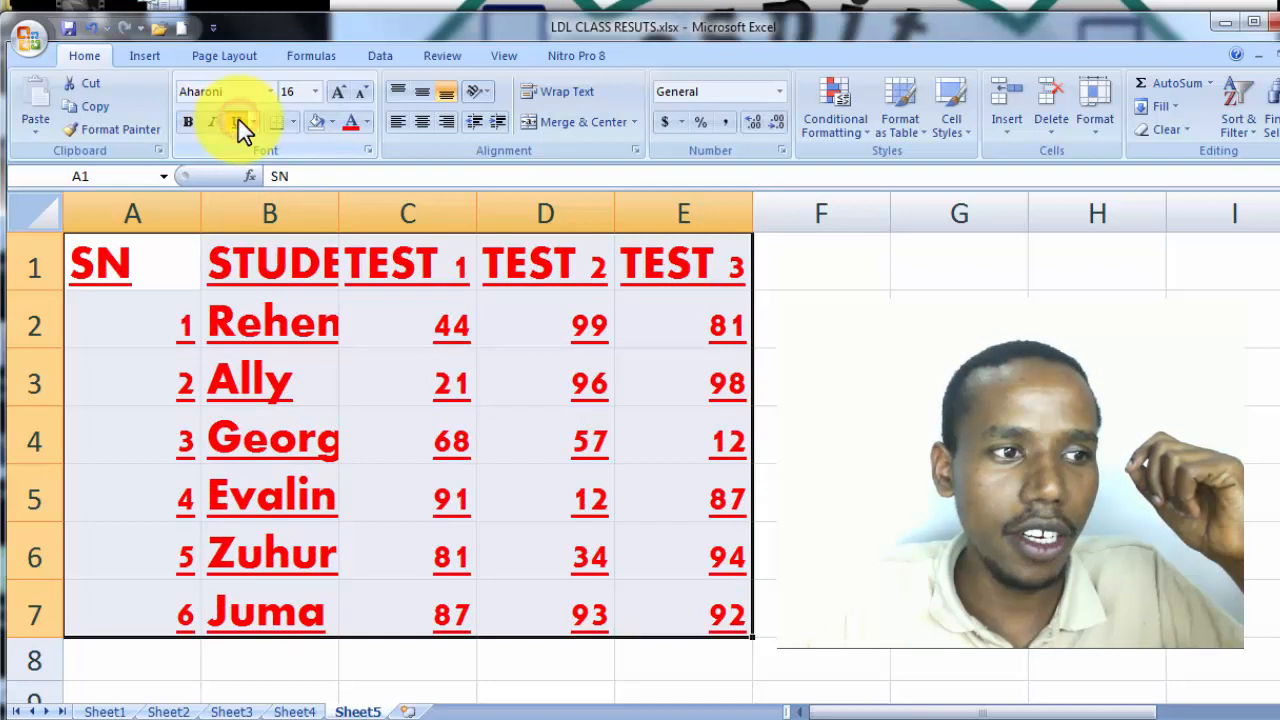
{"action": "left_click", "coordinate": [239, 120]}
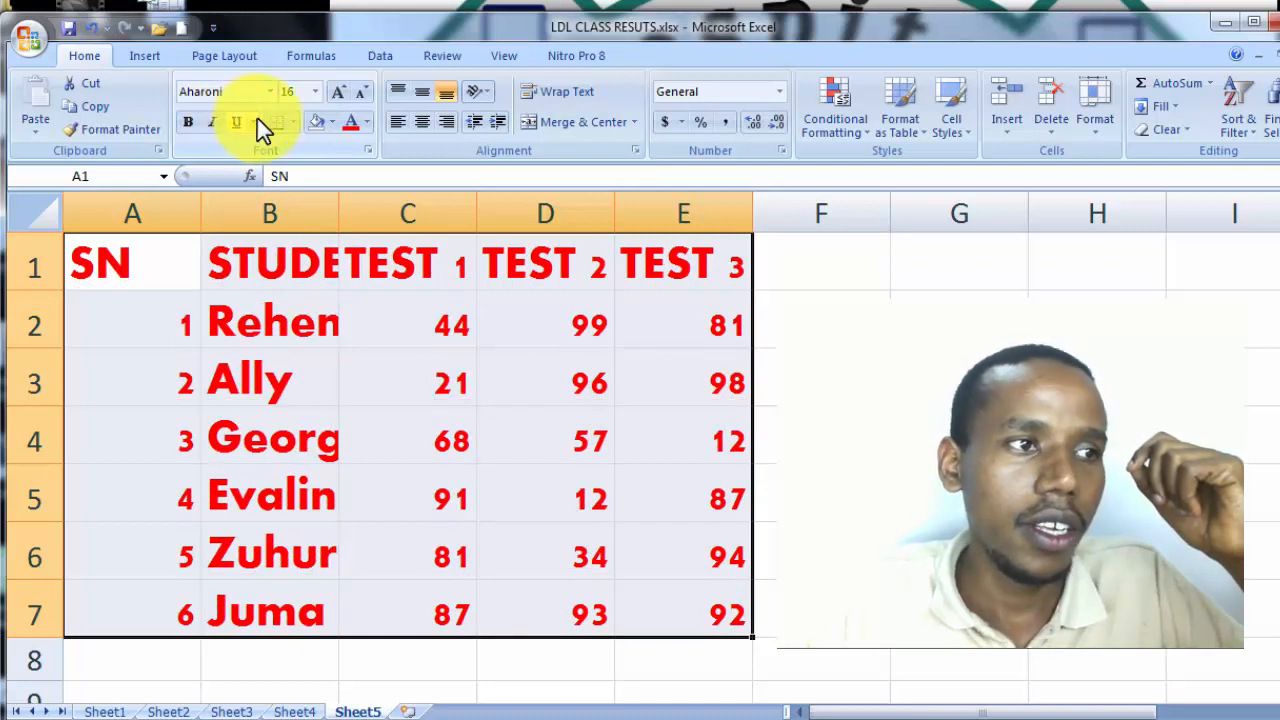
- Fill the student table A1:E7 with standard yellow and apply All Borders to it
{"action": "left_click", "coordinate": [330, 123]}
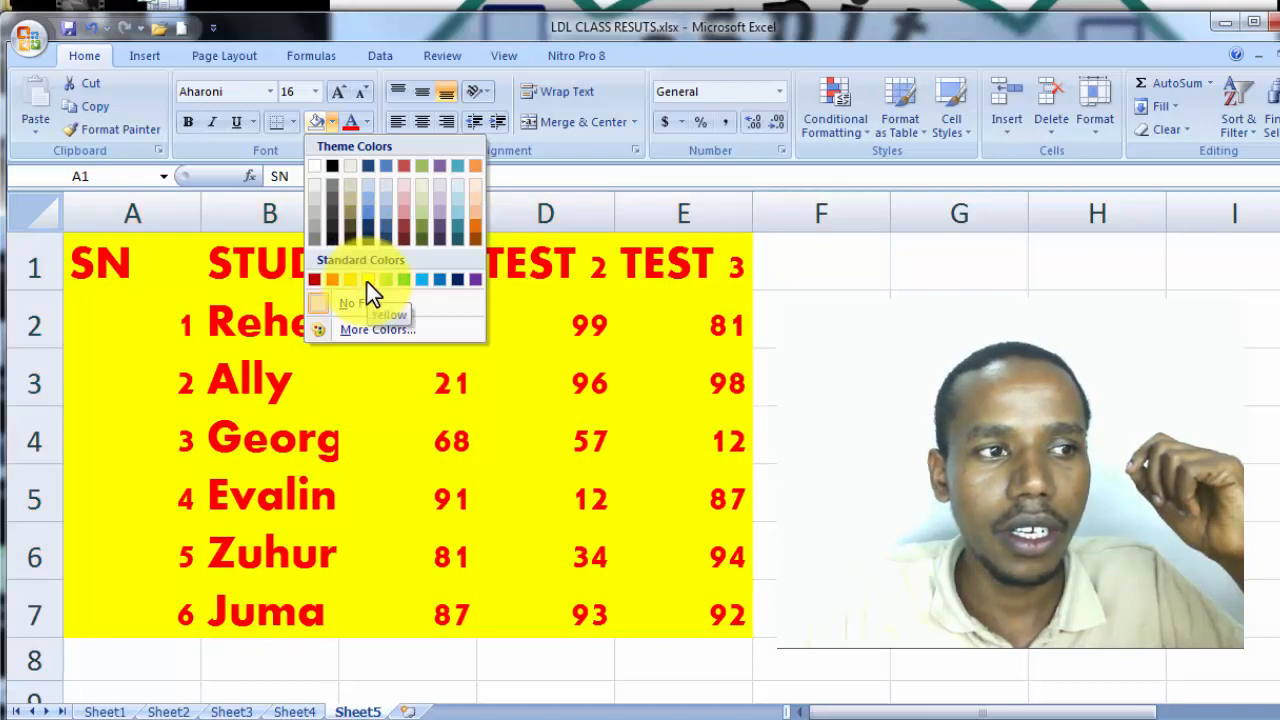
{"action": "left_click", "coordinate": [367, 282]}
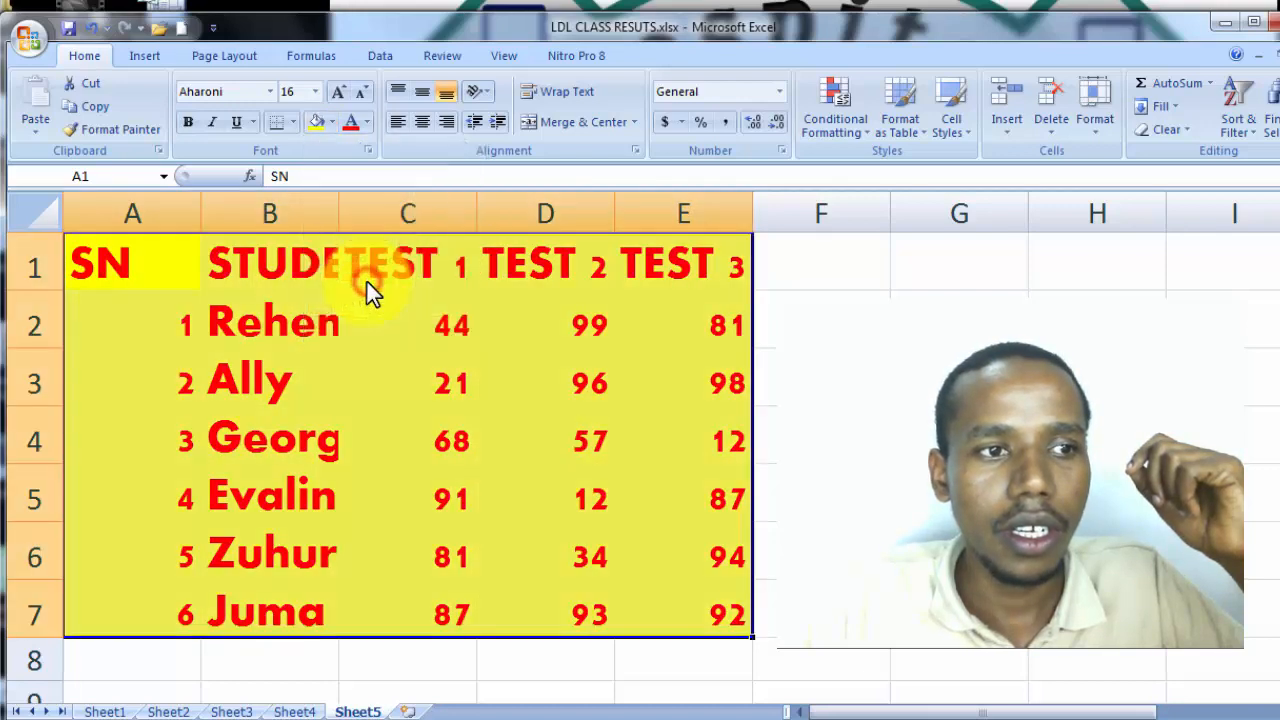
{"action": "left_click", "coordinate": [293, 121]}
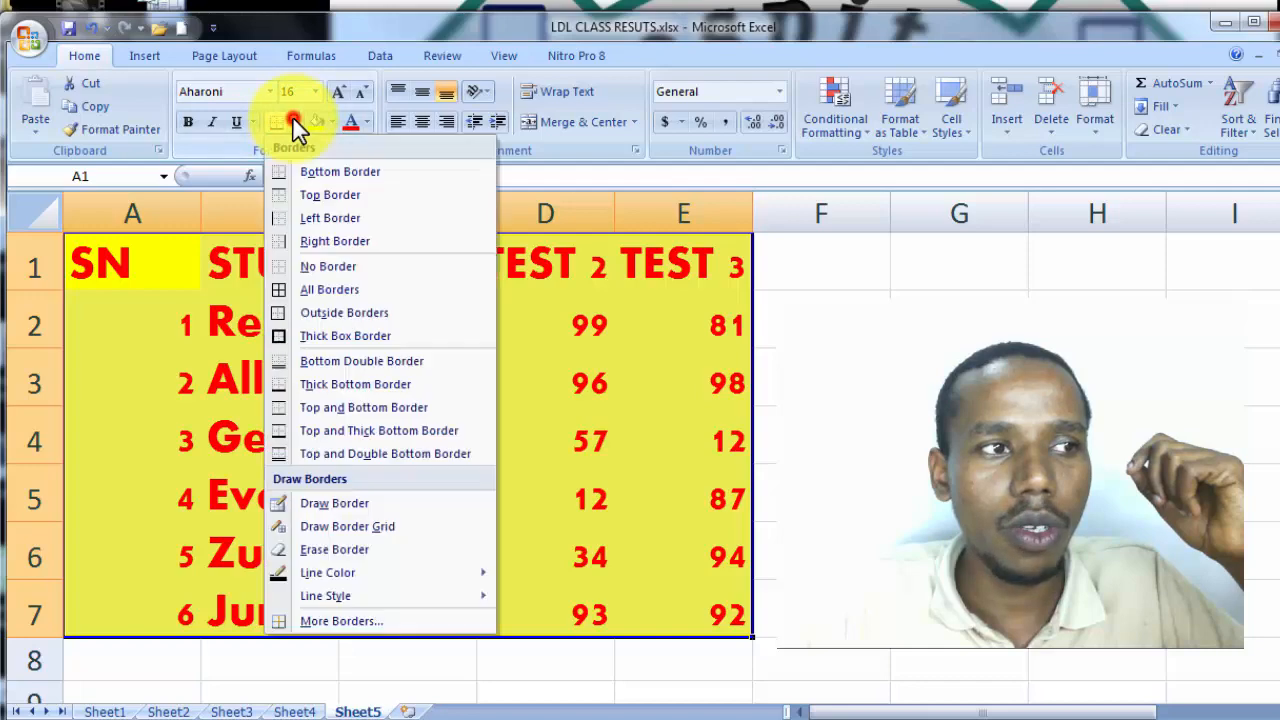
{"action": "left_click", "coordinate": [310, 290]}
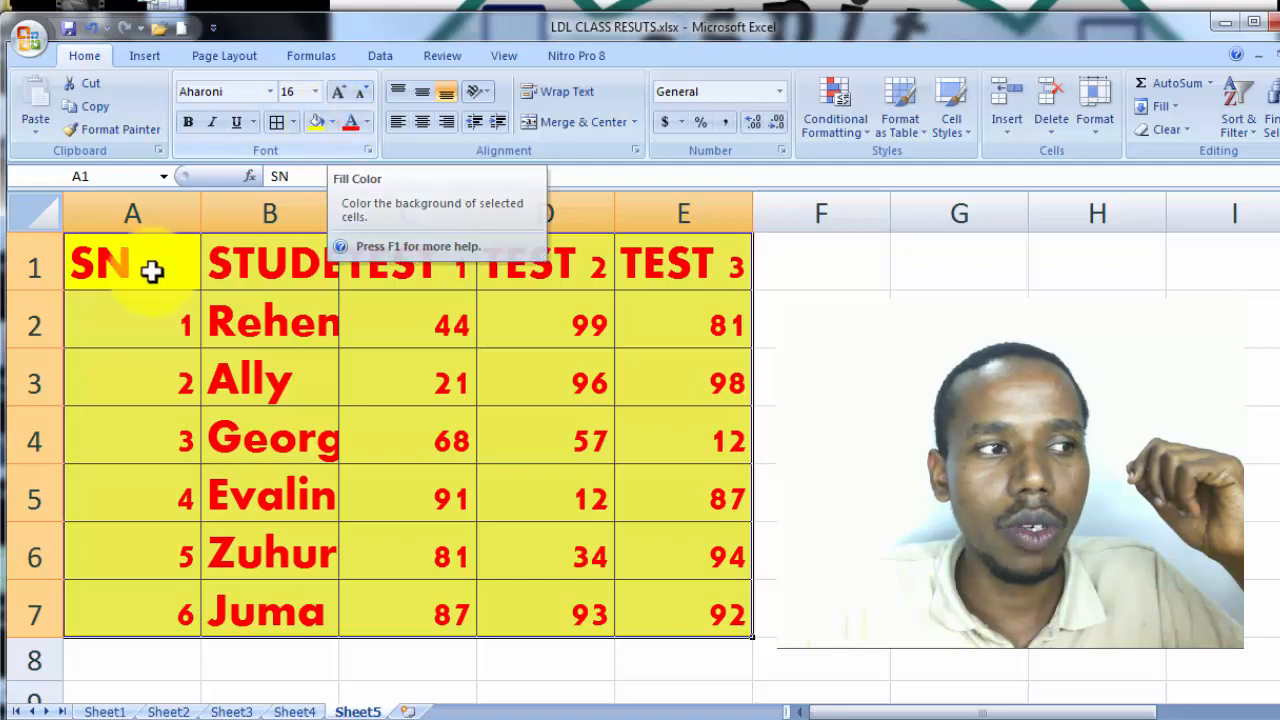
- Reselect the student table A1:E7 and change its font color to the standard green
{"action": "left_click_drag", "start_coordinate": [123, 260], "coordinate": [711, 617]}
{"action": "left_click", "coordinate": [369, 122]}
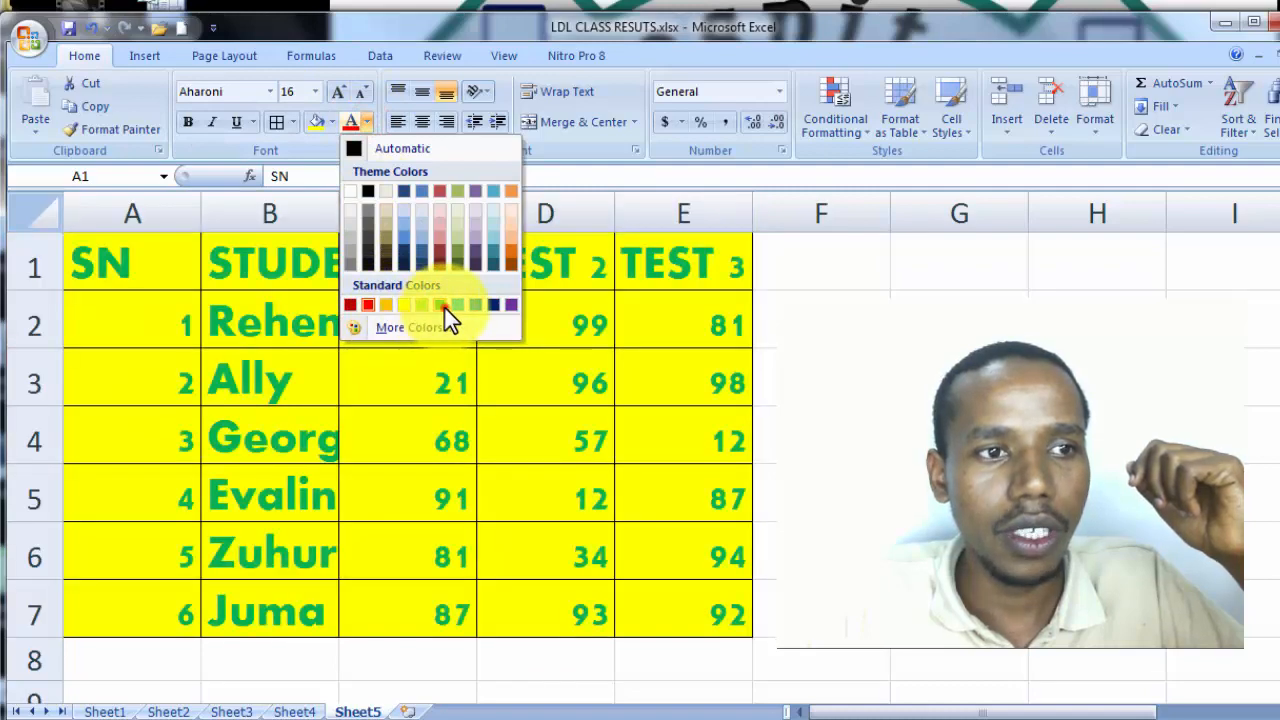
{"action": "left_click", "coordinate": [445, 307]}
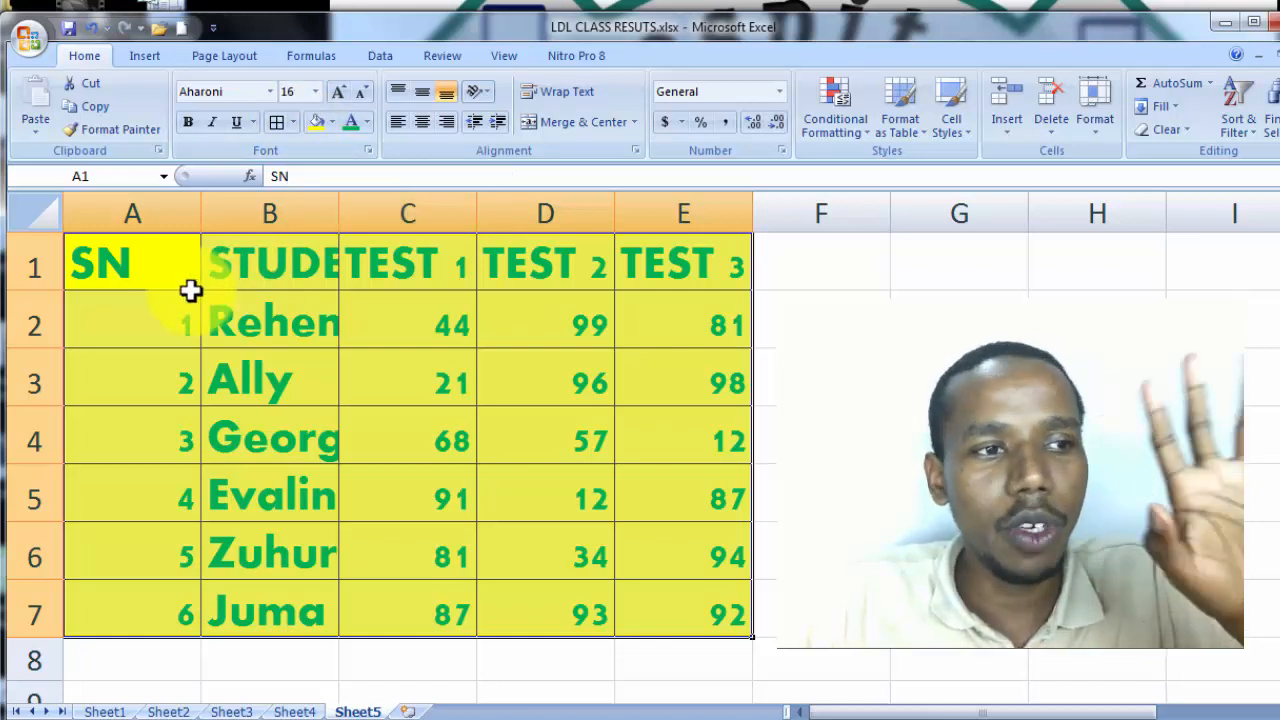
- Narrow column A to fit the serial numbers and widen column B until the full student names fit
{"action": "left_click", "coordinate": [189, 212]}
{"action": "left_click_drag", "start_coordinate": [200, 221], "coordinate": [125, 236]}
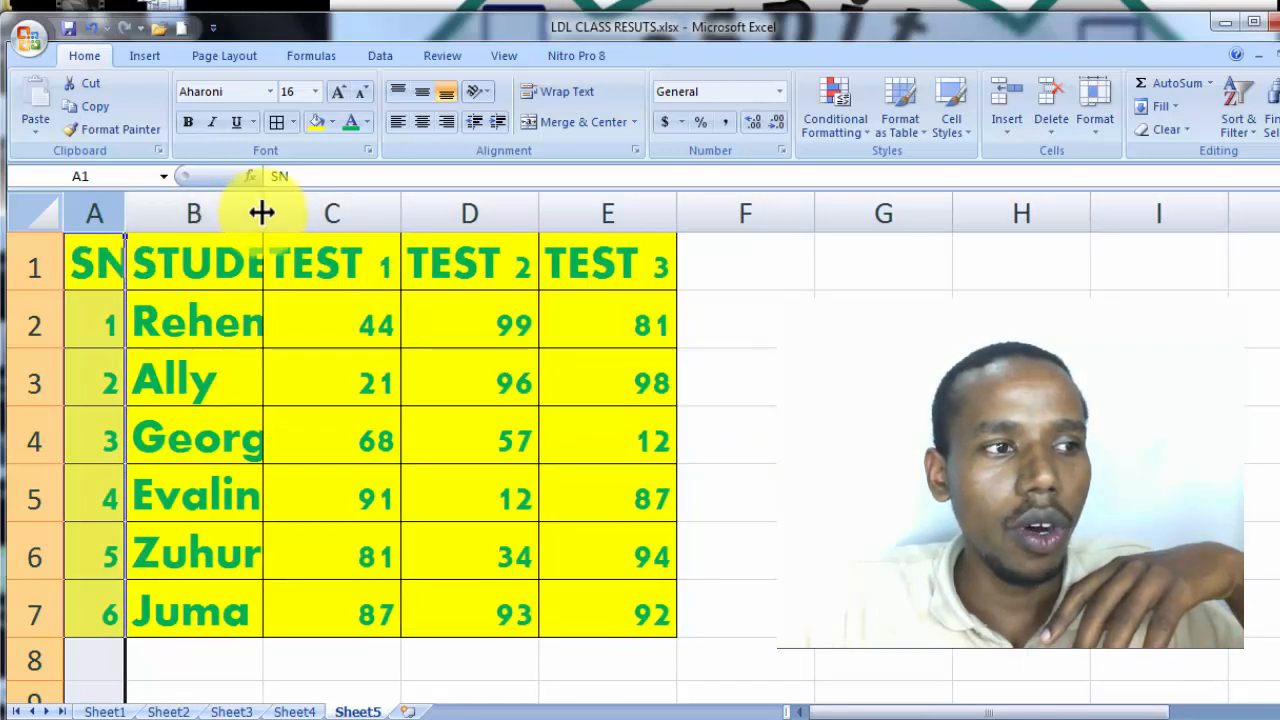
{"action": "left_click_drag", "start_coordinate": [263, 212], "coordinate": [350, 213]}
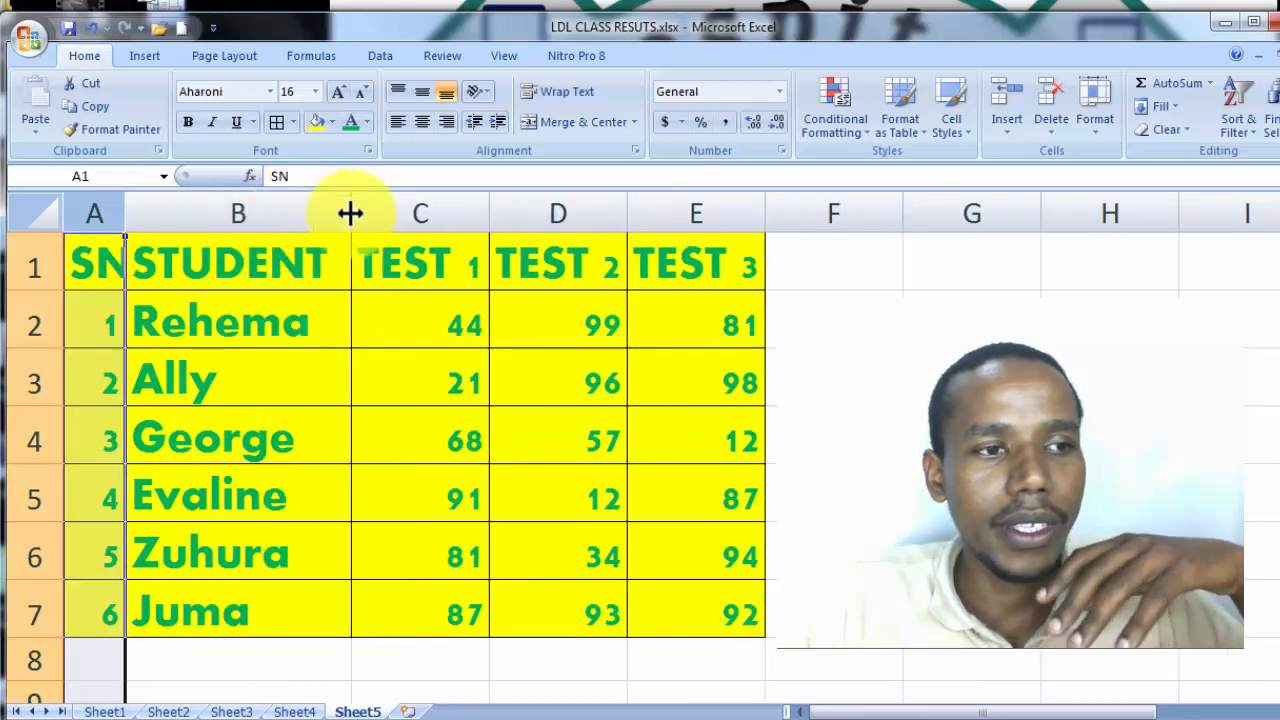
- Select the table A1:E7, change its font to AR BERKLEY and reduce the text to size 12
{"action": "left_click", "coordinate": [77, 214]}
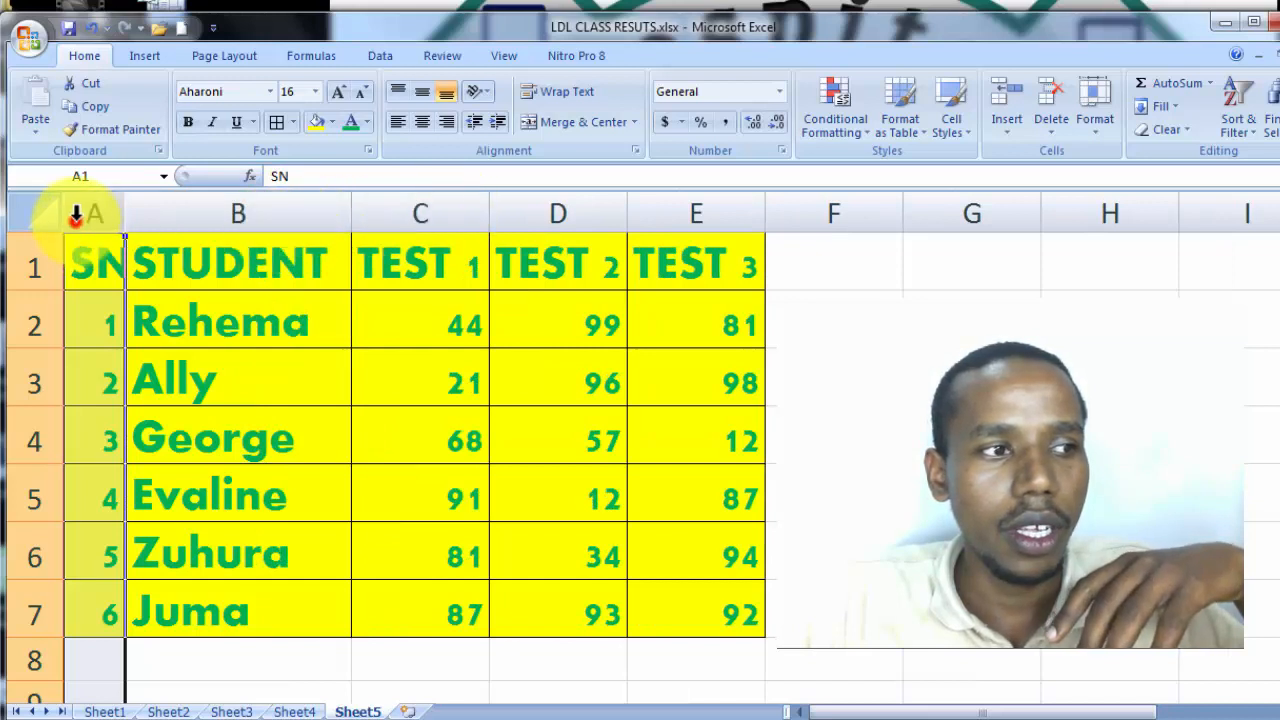
{"action": "left_click_drag", "start_coordinate": [91, 254], "coordinate": [729, 603]}
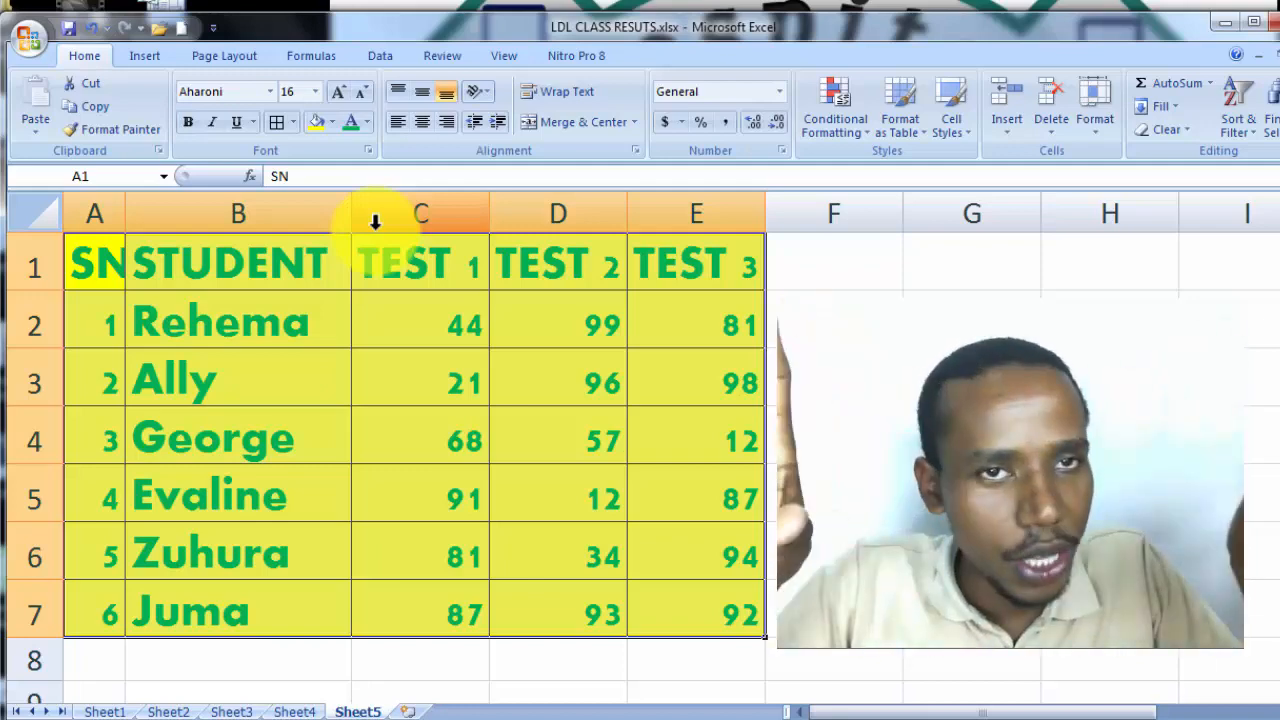
{"action": "left_click", "coordinate": [270, 91]}
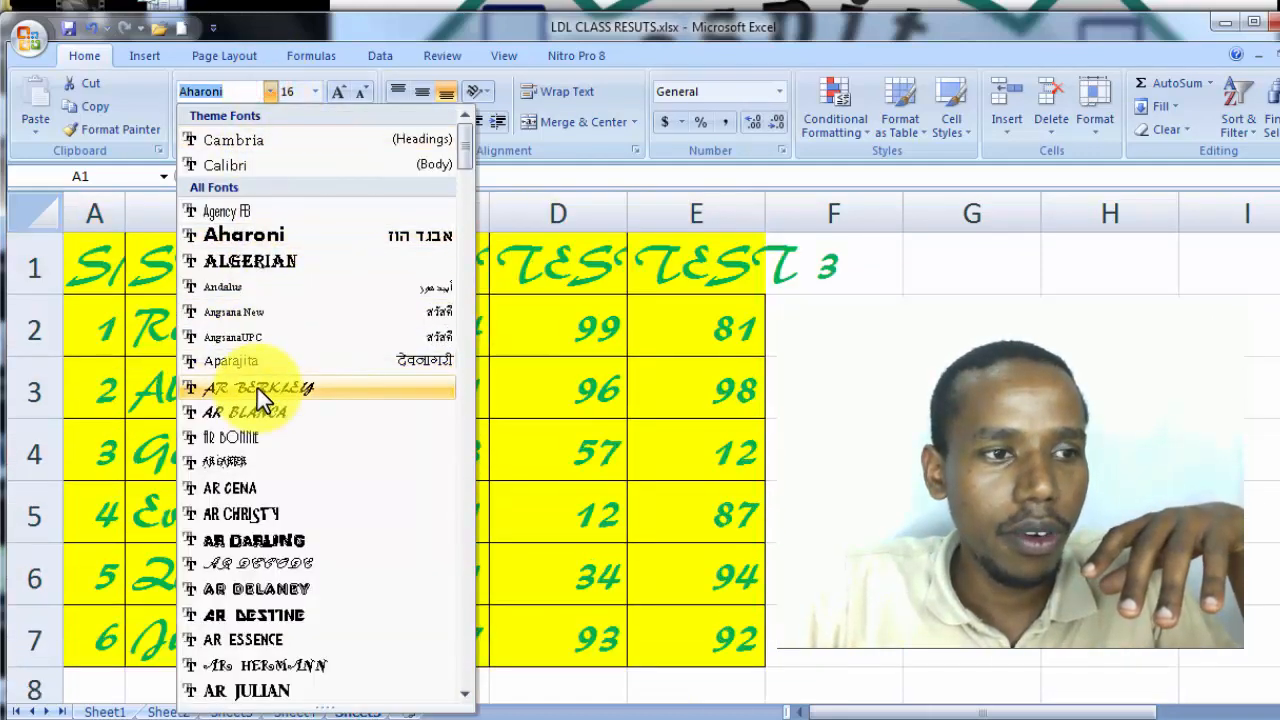
{"action": "left_click", "coordinate": [257, 388]}
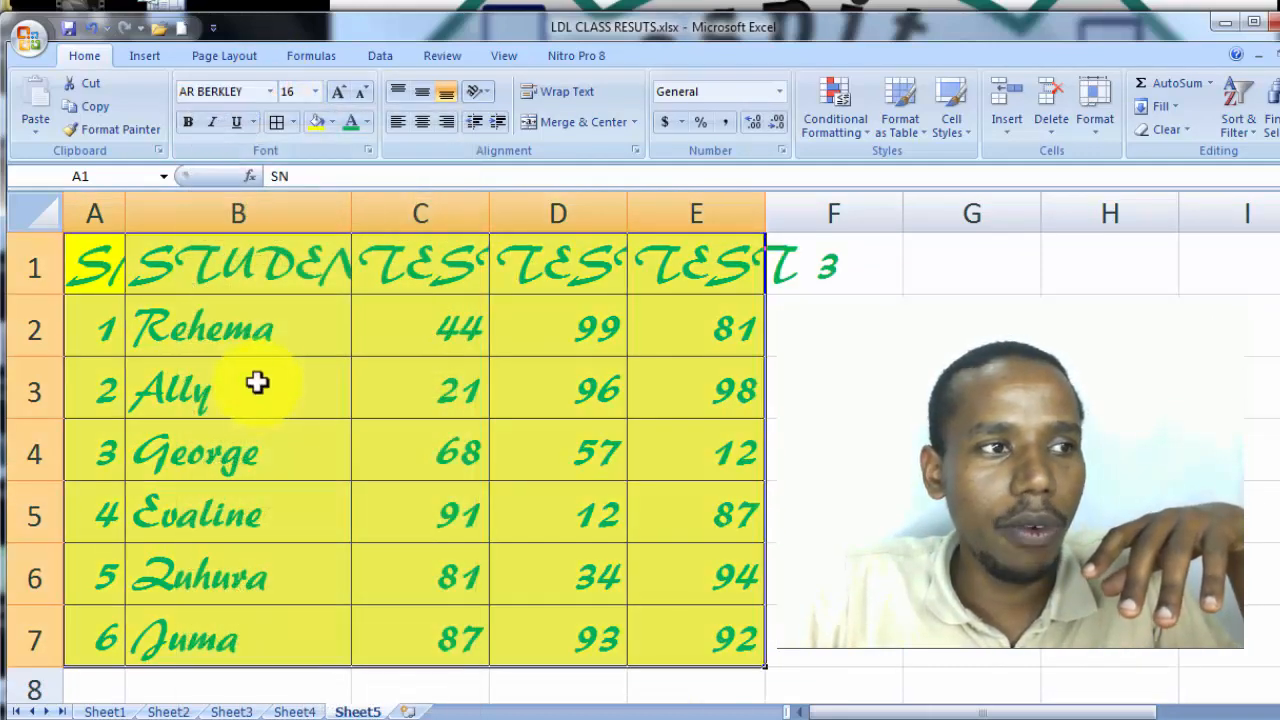
{"action": "left_click", "coordinate": [364, 91]}
{"action": "left_click", "coordinate": [364, 91]}
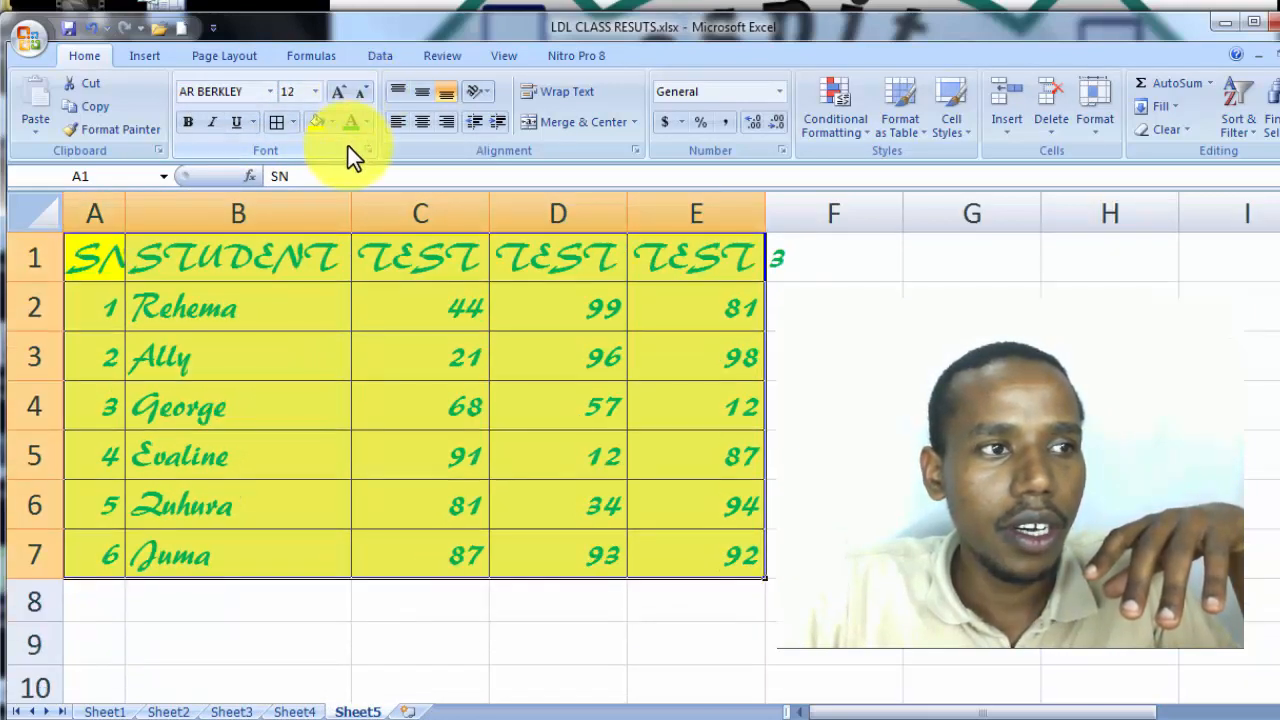
- Middle-align the table's cells vertically and center the contents of test columns C to E horizontally
{"action": "left_click", "coordinate": [420, 90]}
{"action": "left_click", "coordinate": [380, 257]}
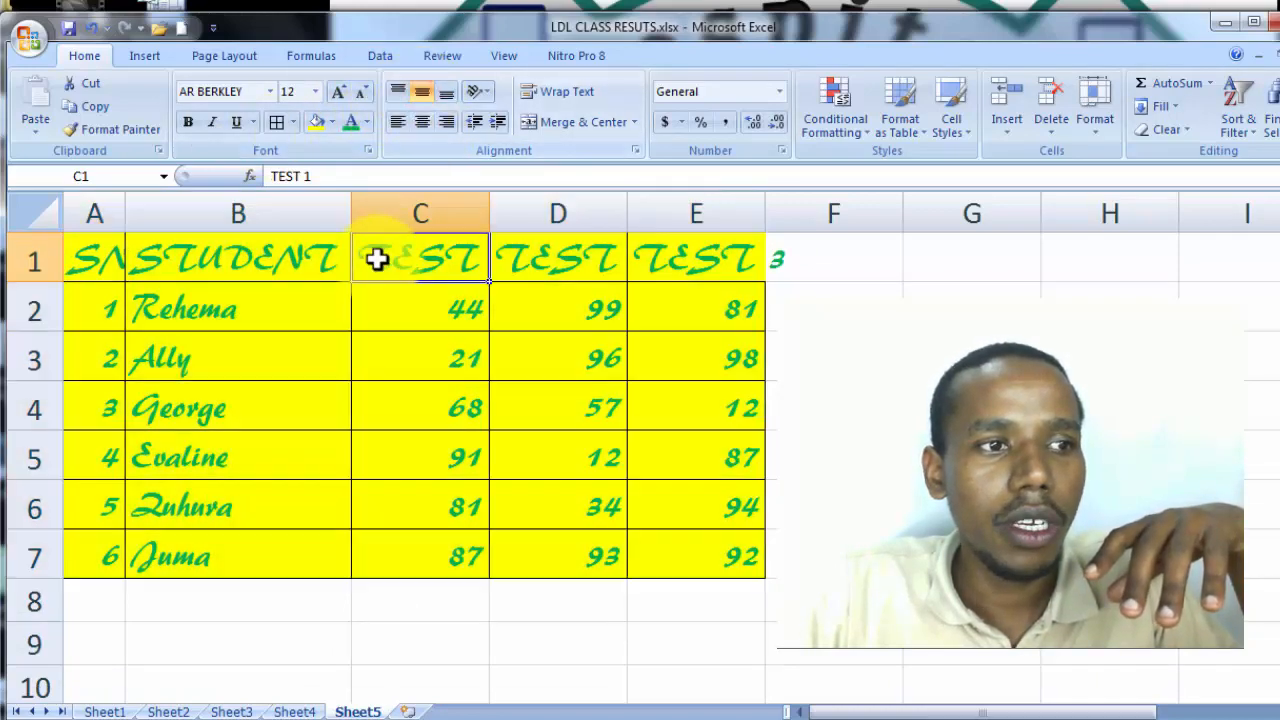
{"action": "left_click_drag", "start_coordinate": [391, 207], "coordinate": [709, 226]}
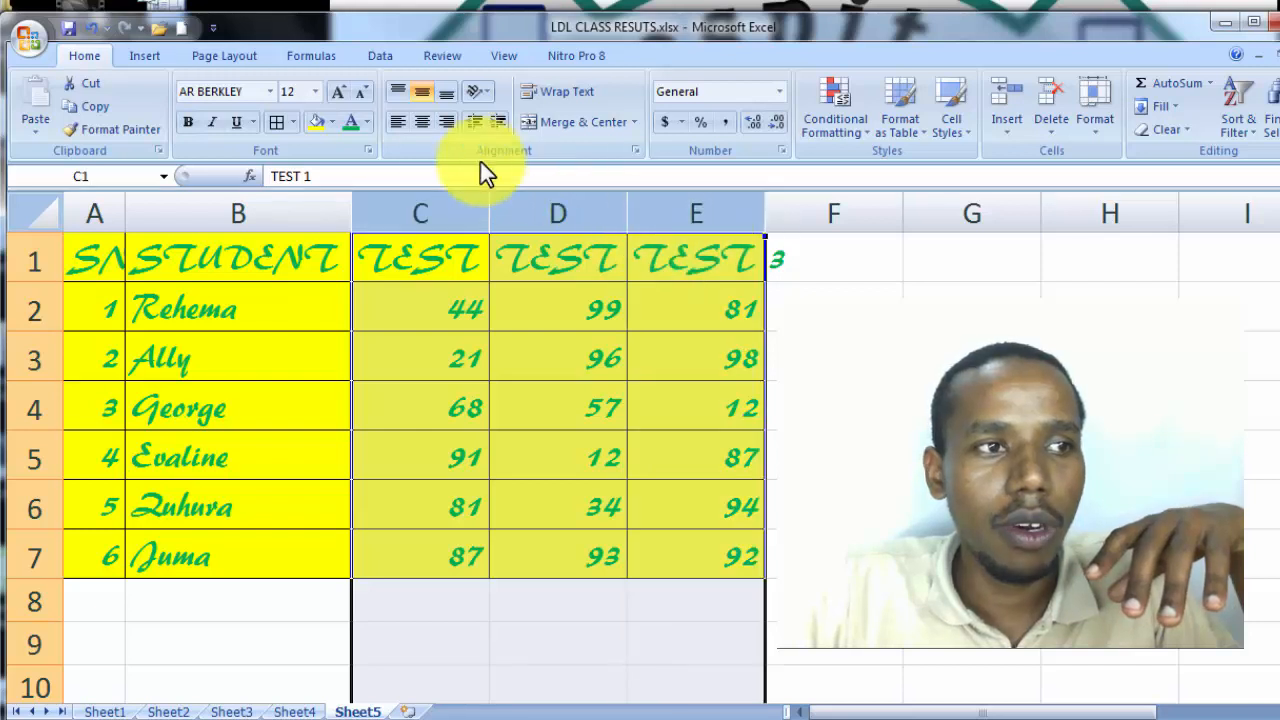
{"action": "left_click", "coordinate": [419, 121]}
{"action": "left_click", "coordinate": [459, 314]}
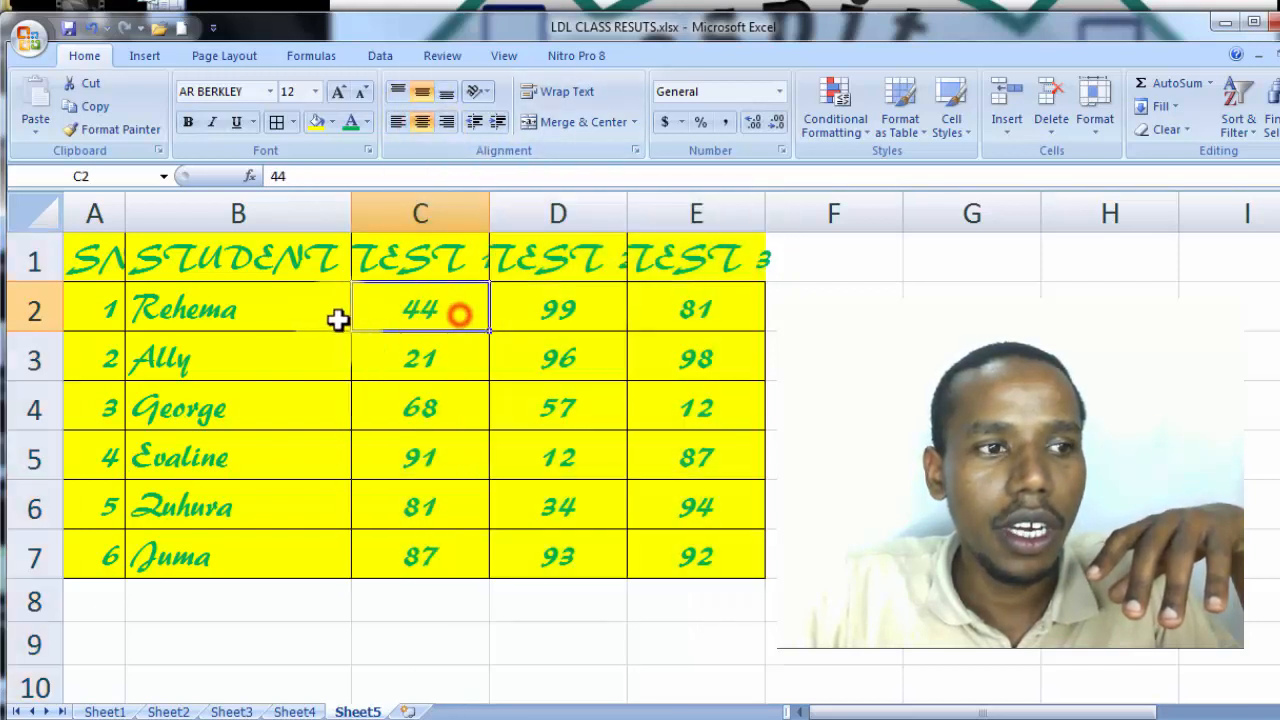
{"action": "left_click_drag", "start_coordinate": [415, 203], "coordinate": [700, 206]}
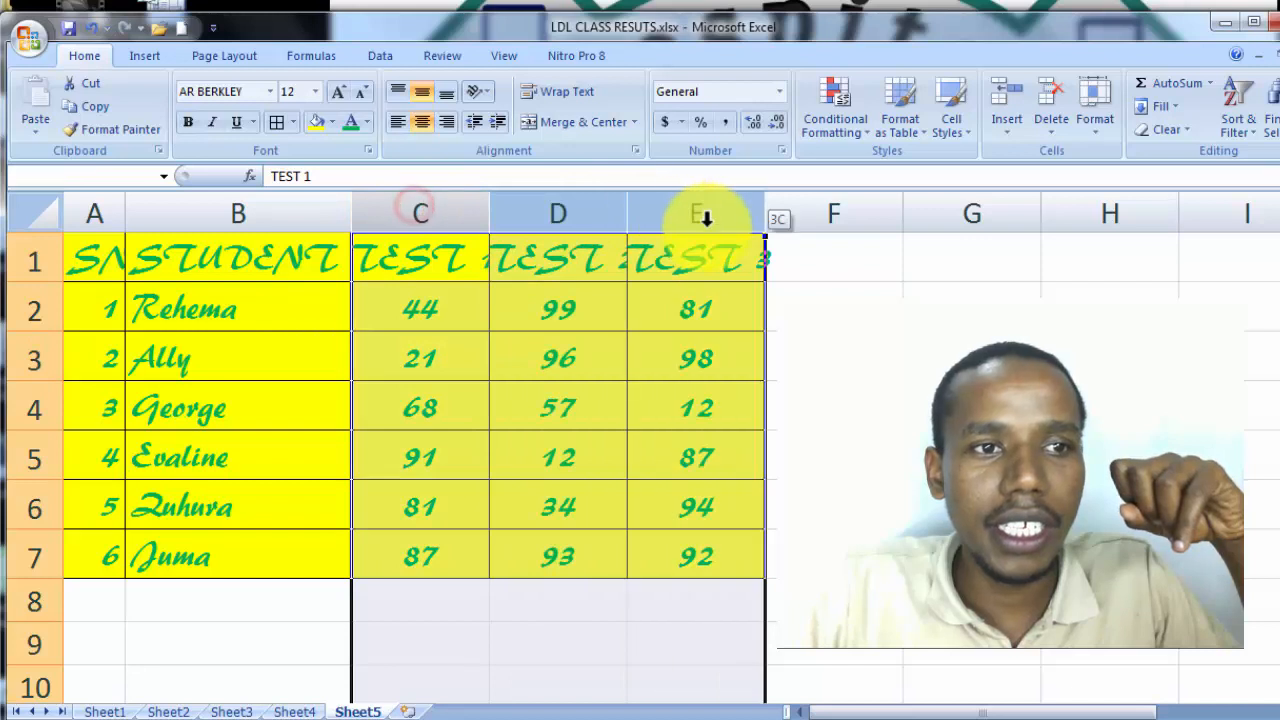
{"action": "left_click", "coordinate": [422, 123]}
{"action": "left_click", "coordinate": [422, 123]}
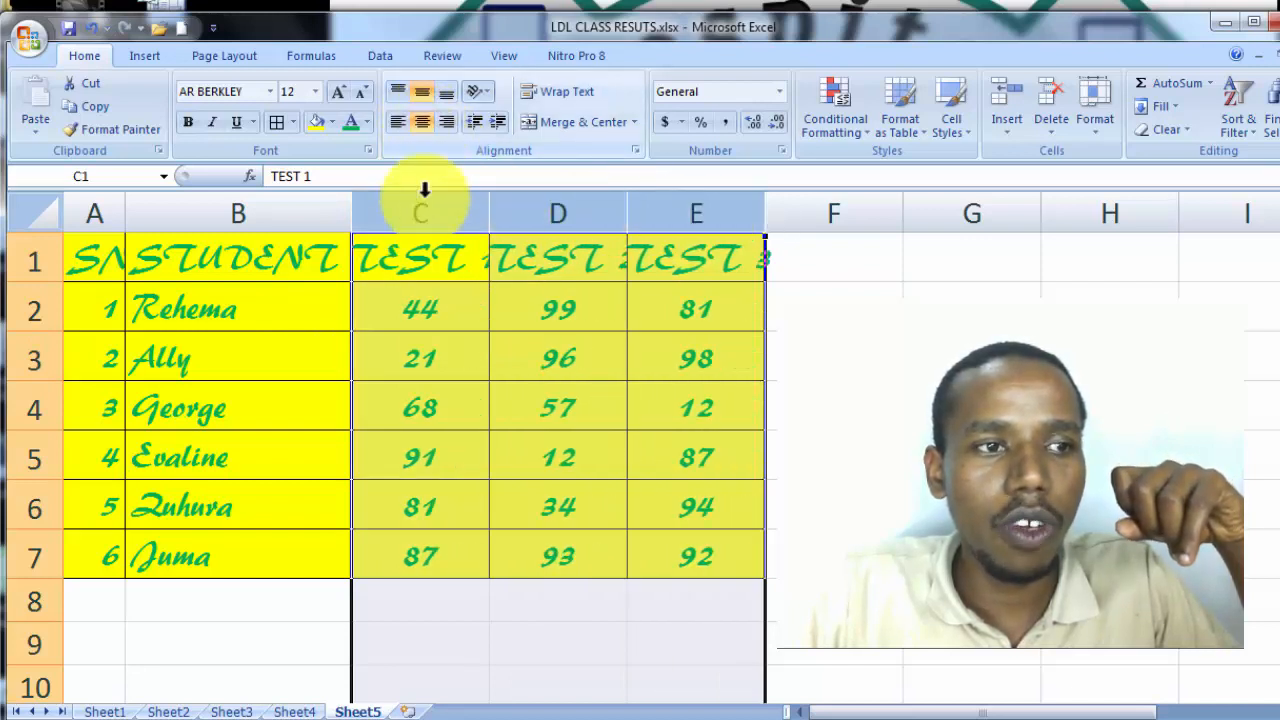
- Select the whole header row 1 and change its font to Algerian
{"action": "left_click", "coordinate": [42, 256]}
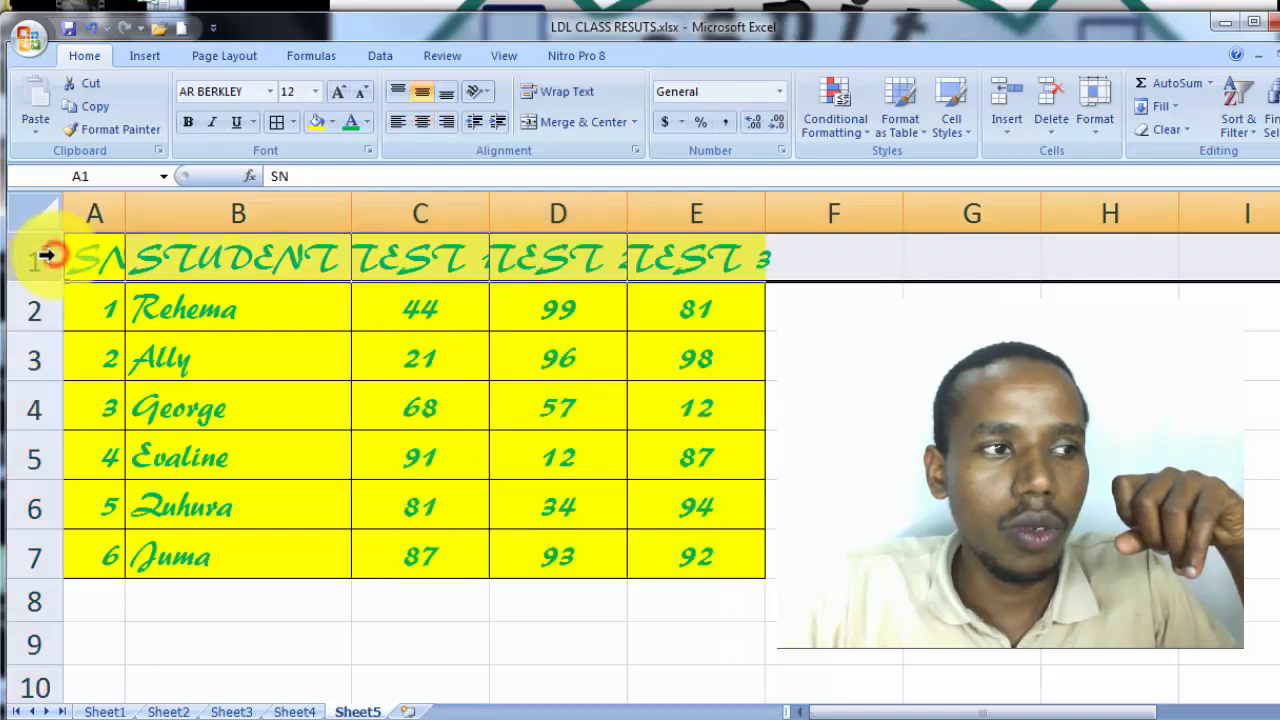
{"action": "left_click", "coordinate": [267, 88]}
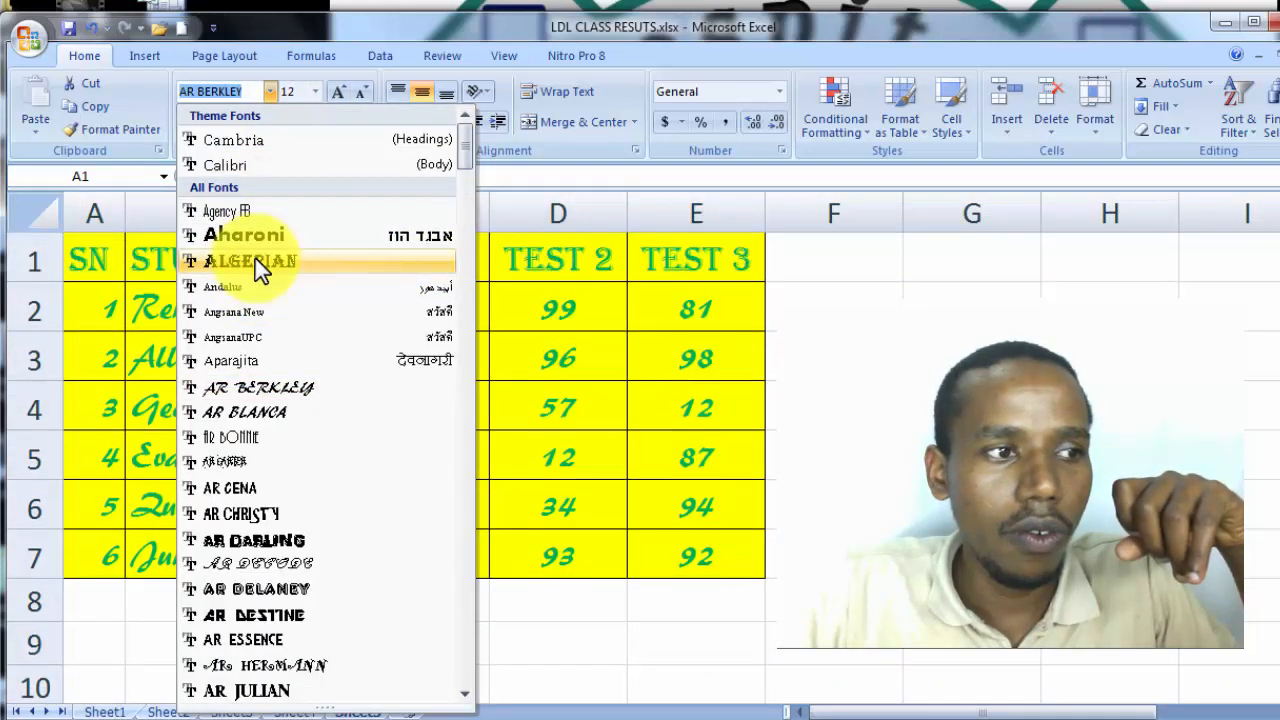
{"action": "left_click", "coordinate": [255, 258]}
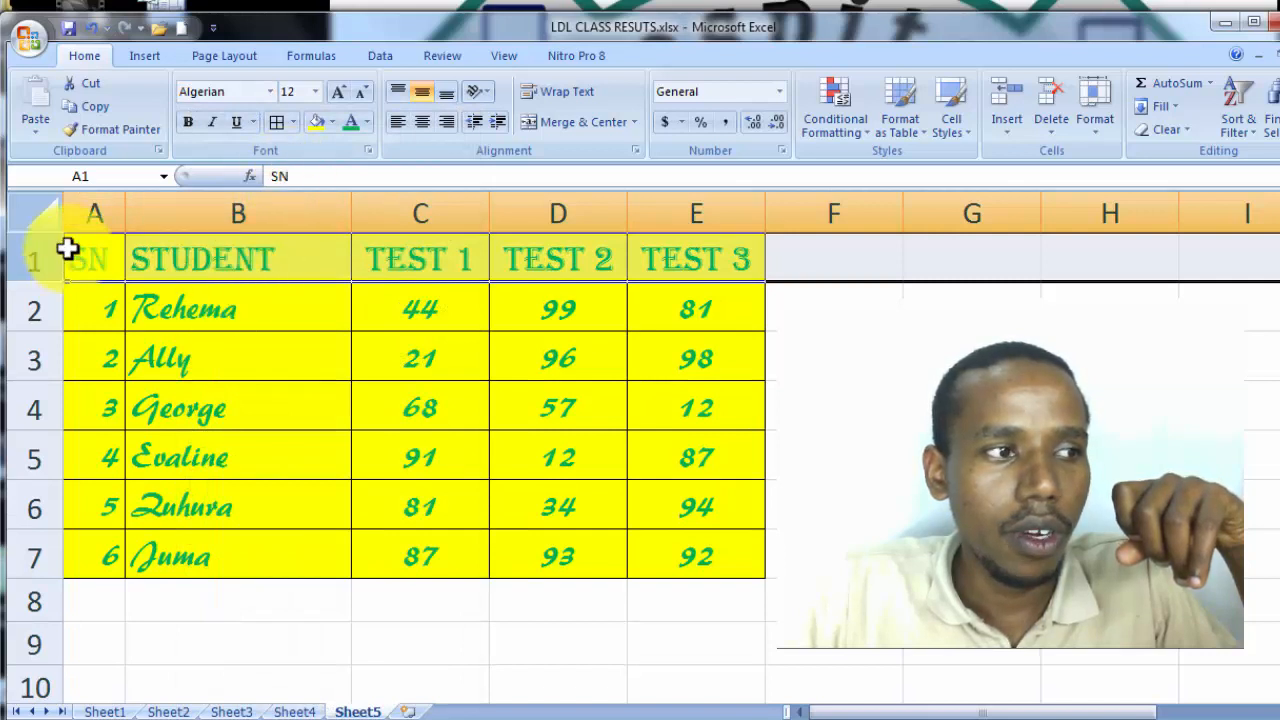
- Select the table A1:E7 and remove its background color with No Fill
{"action": "left_click_drag", "start_coordinate": [80, 258], "coordinate": [697, 556]}
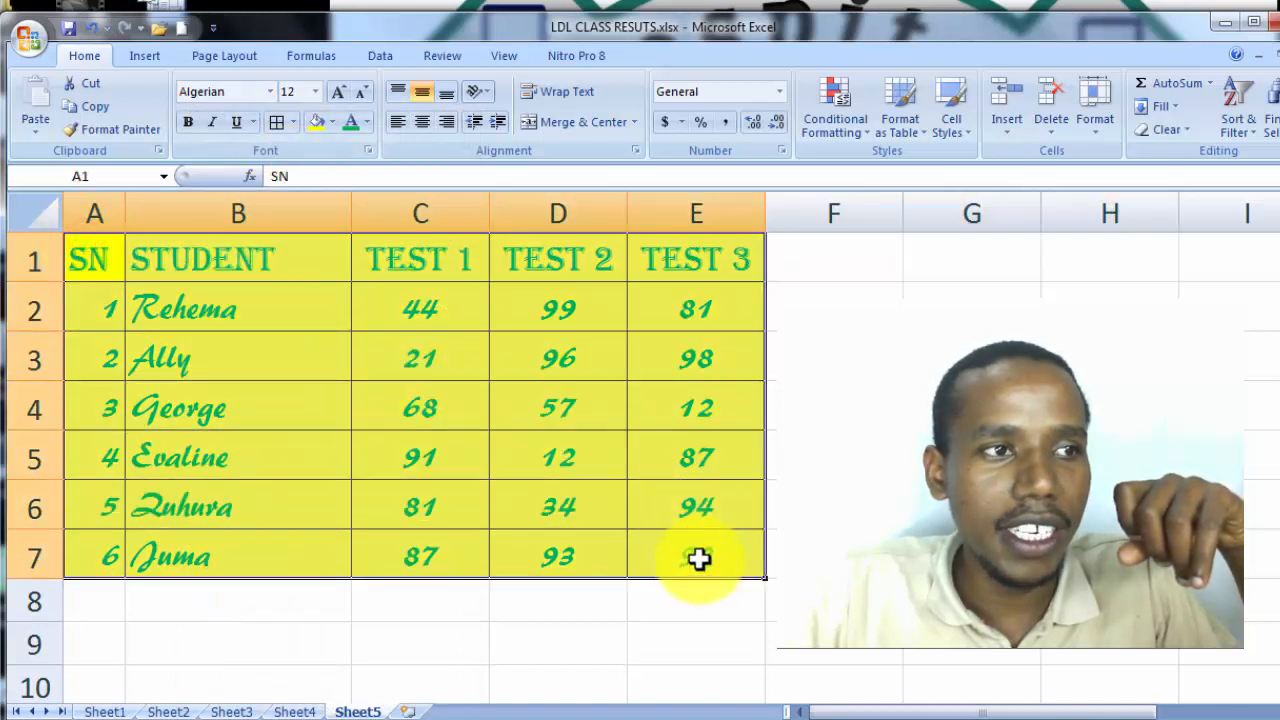
{"action": "left_click", "coordinate": [332, 121]}
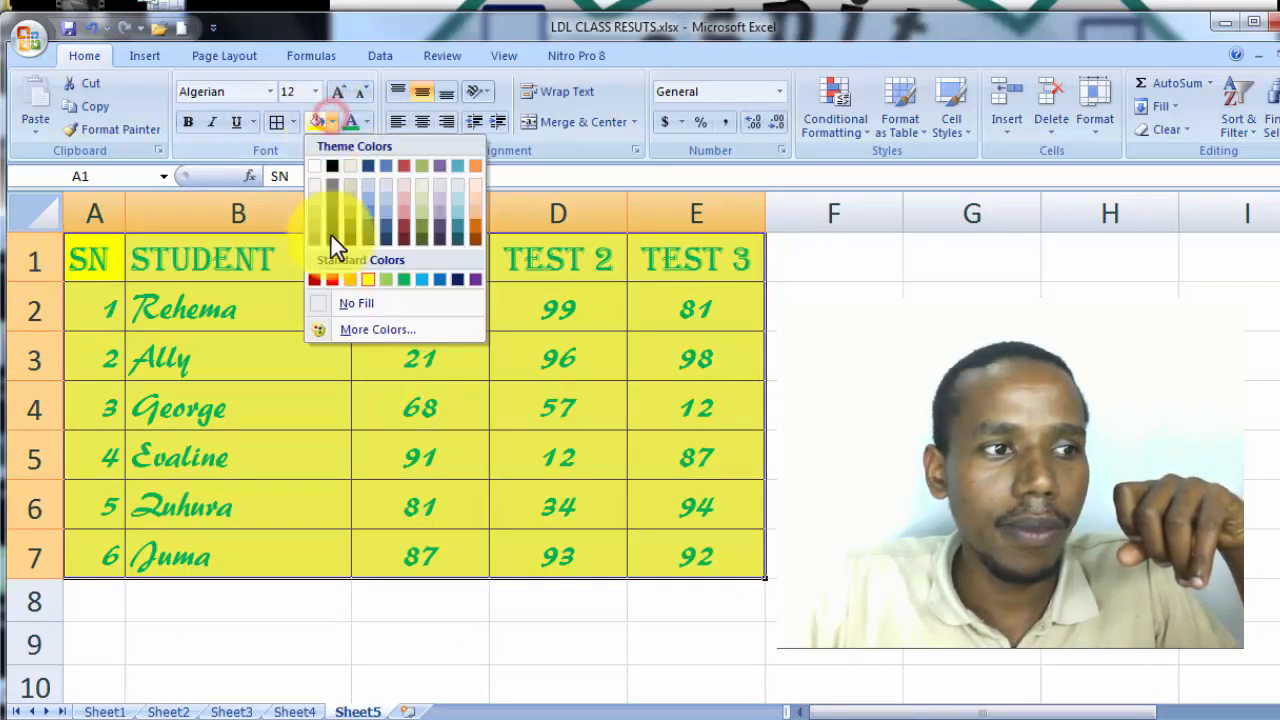
{"action": "left_click", "coordinate": [357, 305]}
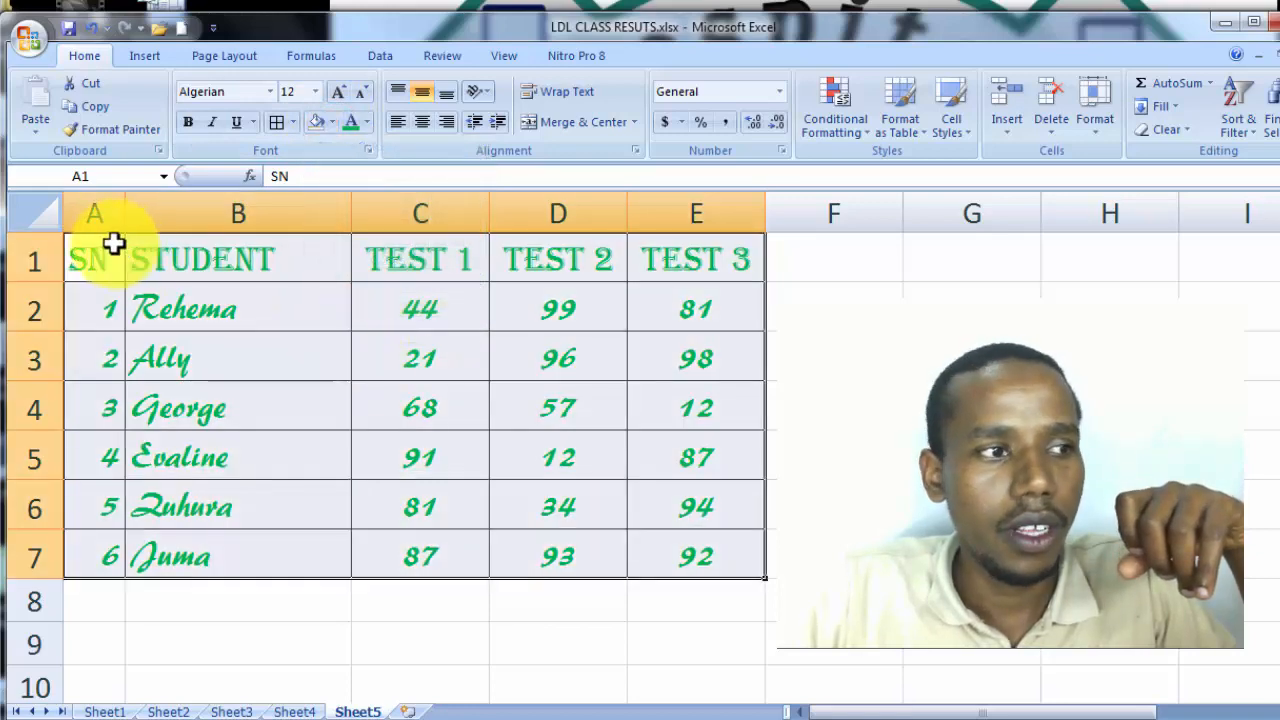
- Reset the font color of the table A1:E7 to Automatic and save the workbook
{"action": "left_click_drag", "start_coordinate": [109, 248], "coordinate": [691, 563]}
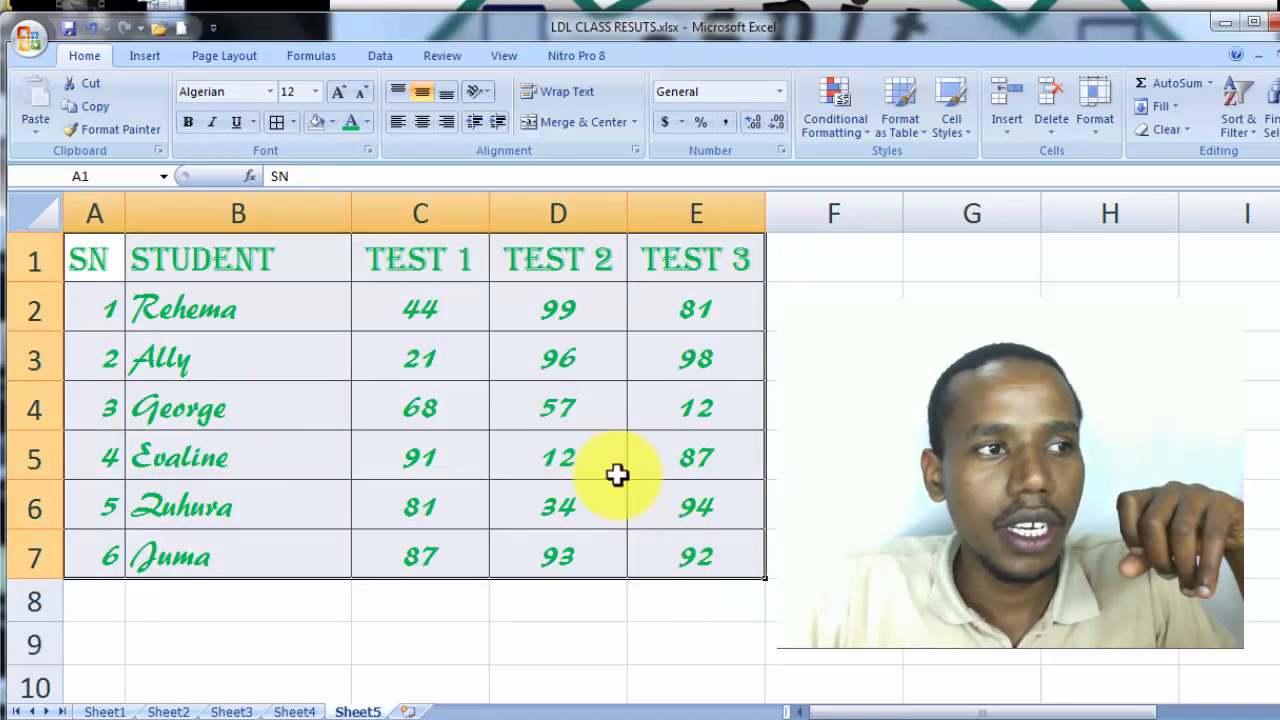
{"action": "left_click", "coordinate": [368, 122]}
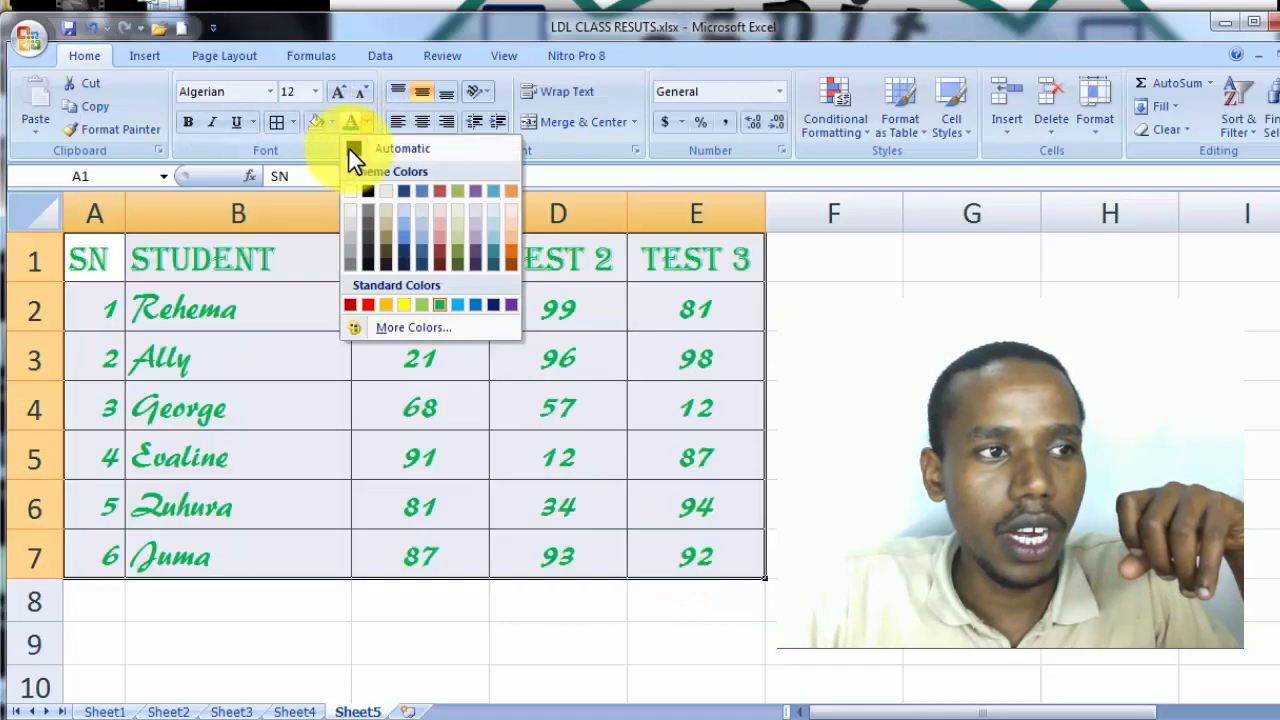
{"action": "left_click", "coordinate": [351, 147]}
{"action": "left_click", "coordinate": [445, 318]}
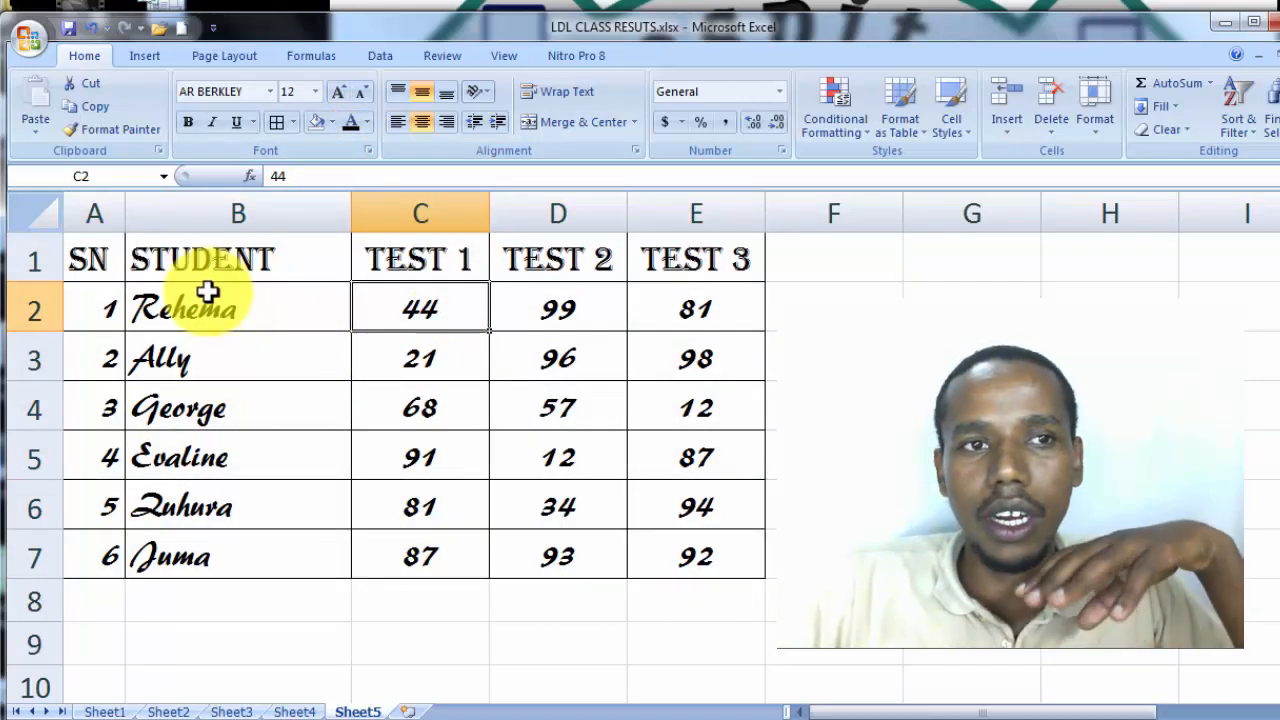
{"action": "left_click", "coordinate": [70, 30]}
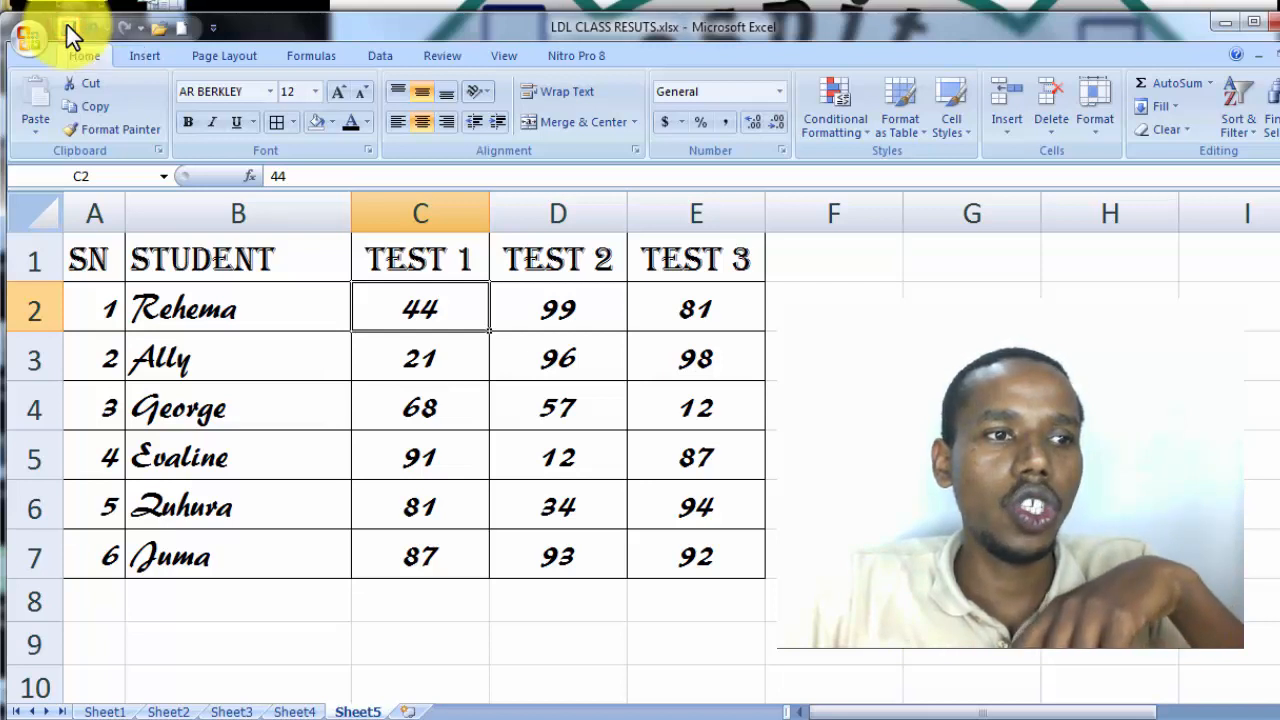